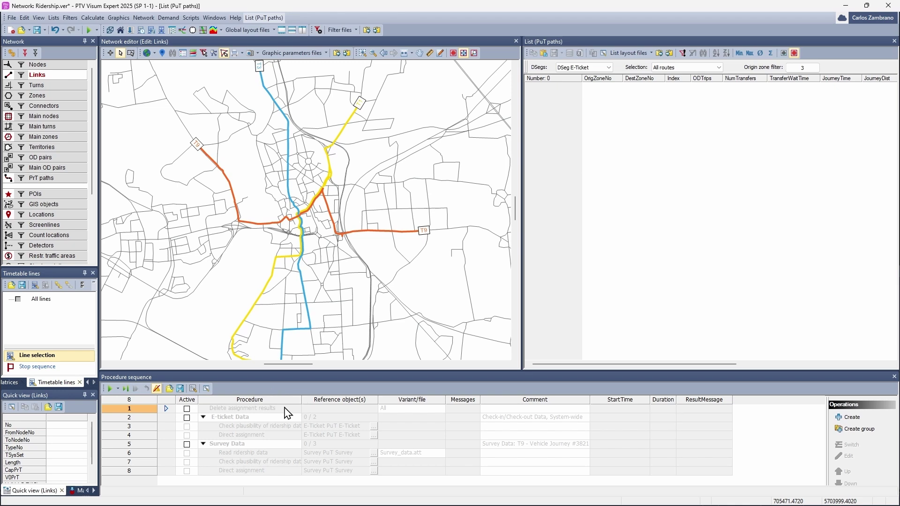
Activate the E-ticket Data group in the procedure sequence
click(148, 417)
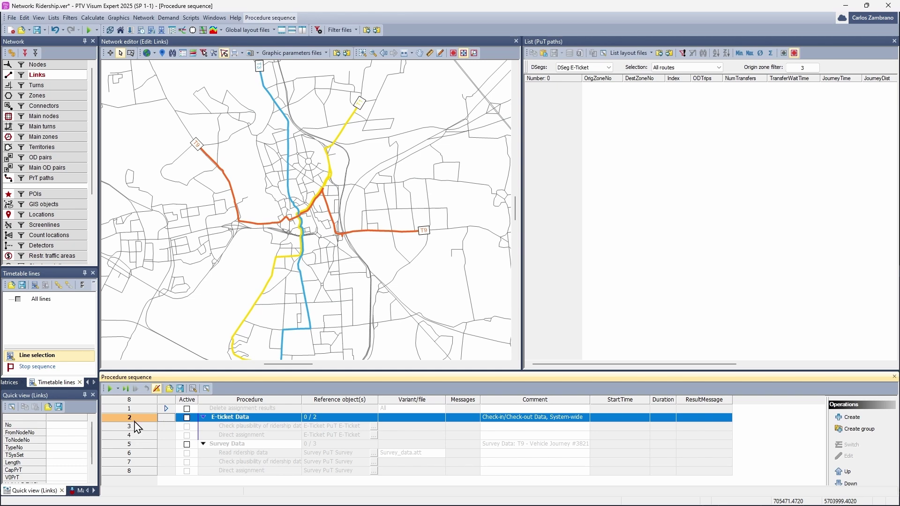
click(140, 450)
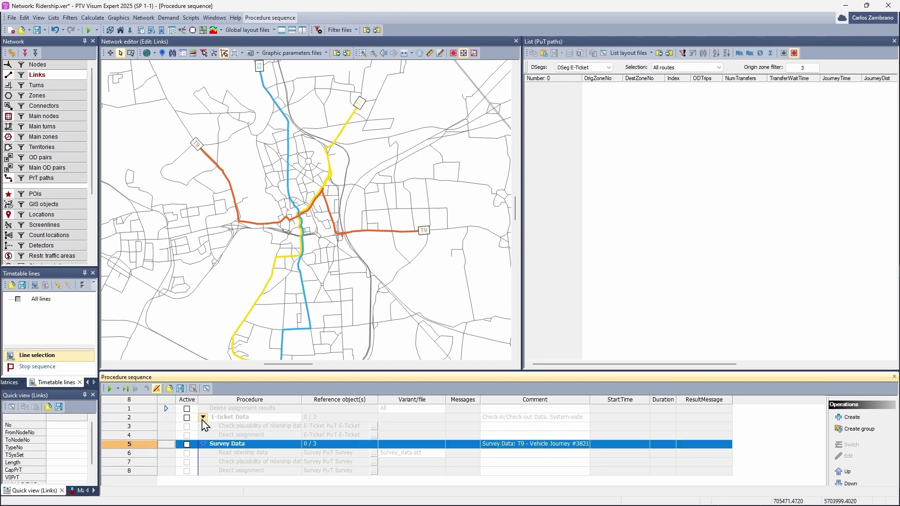
click(187, 418)
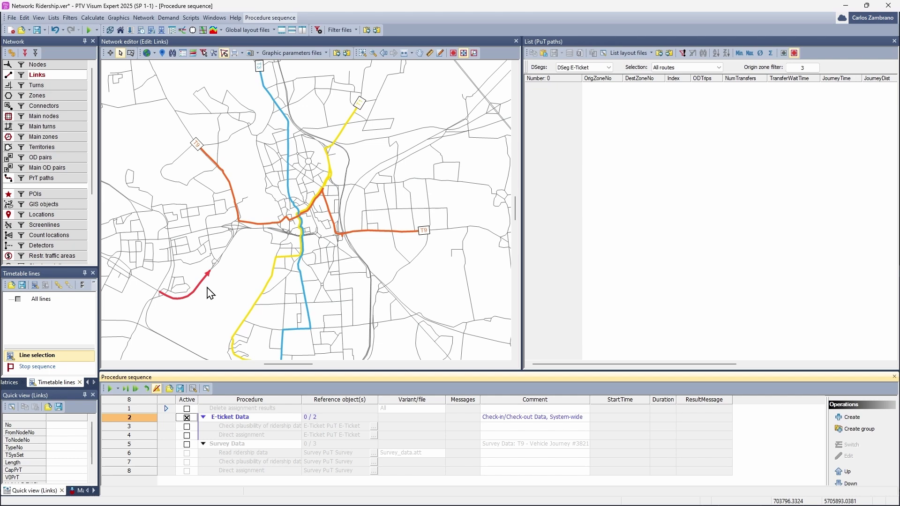
Open the list of ridership data from the OD demand lists
click(54, 18)
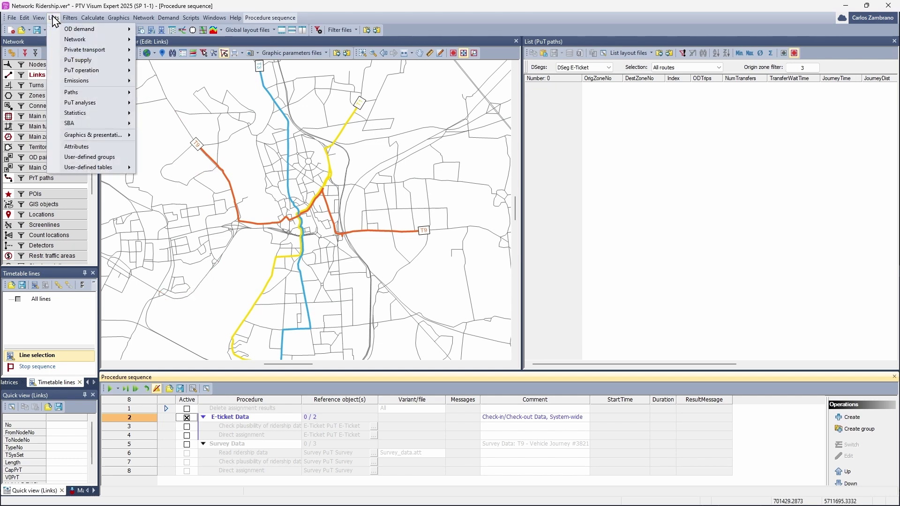
mouse_move(75, 30)
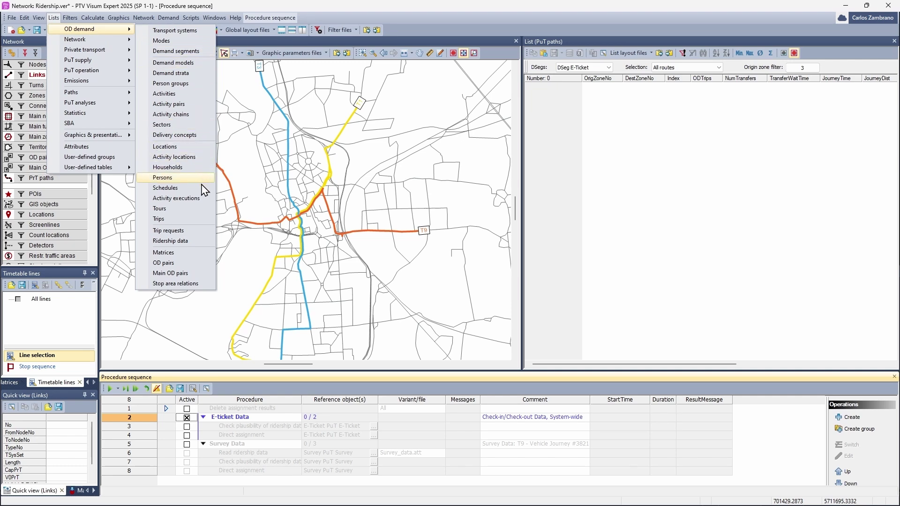
click(193, 240)
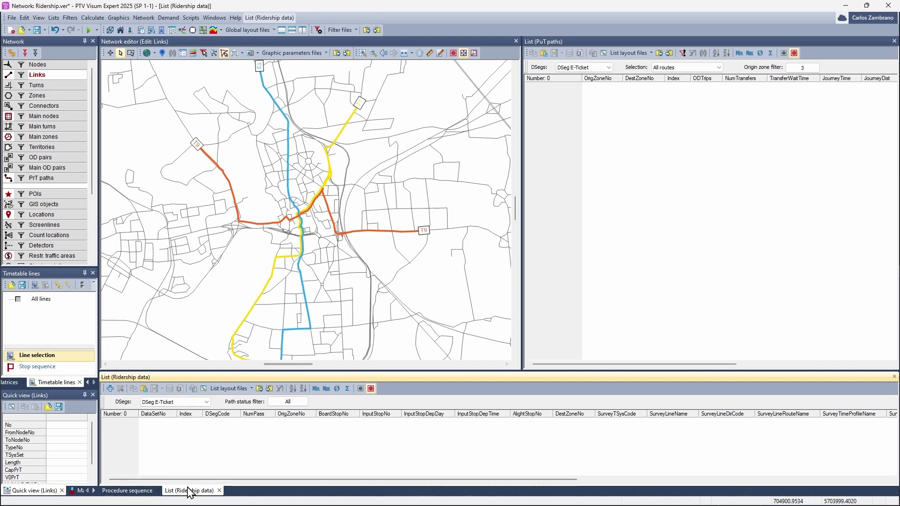
Dock the ridership data list beneath the procedure sequence and resize the windows so the map, sequence and list all fit
drag(190, 490, 503, 454)
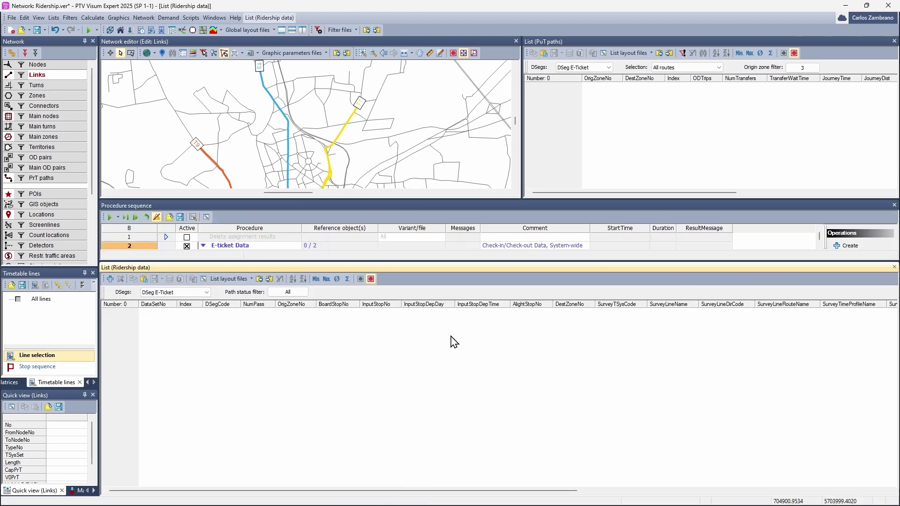
drag(426, 261, 355, 323)
drag(370, 198, 366, 233)
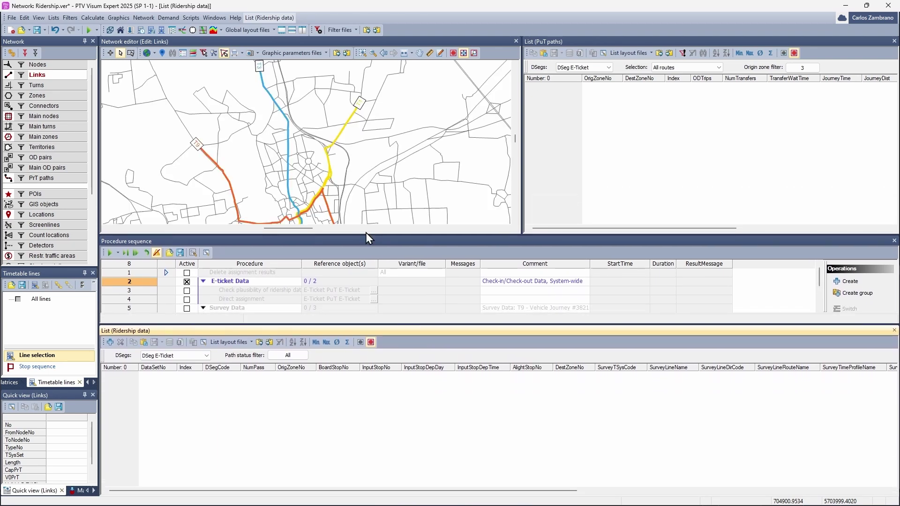
scroll(305, 152, down, 3)
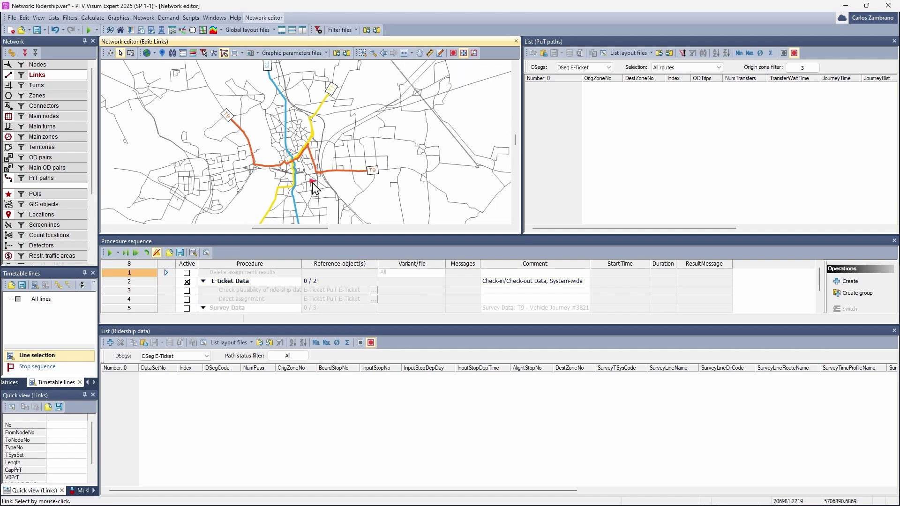
drag(289, 325, 290, 334)
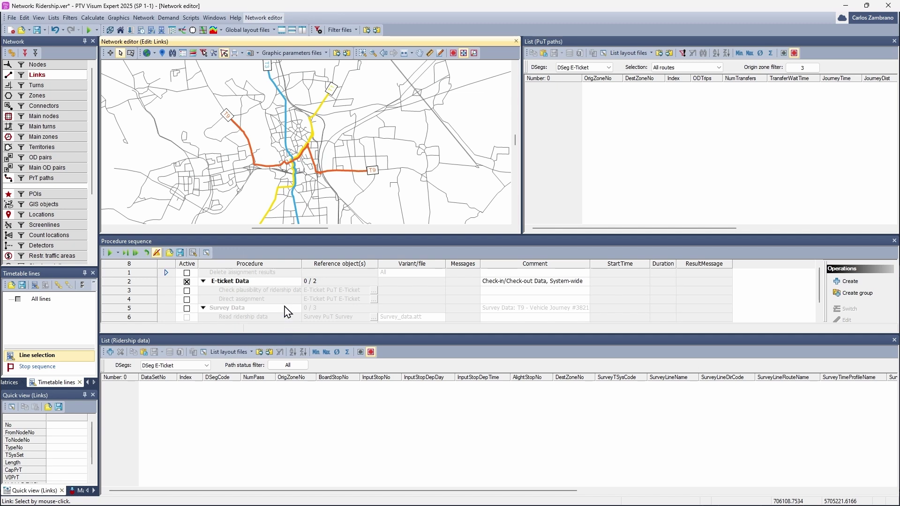
drag(273, 290, 228, 292)
Try to import the SQLite database CheckIn_CheckOut_Records.sqlite3 additively into the network as ridership data
click(11, 18)
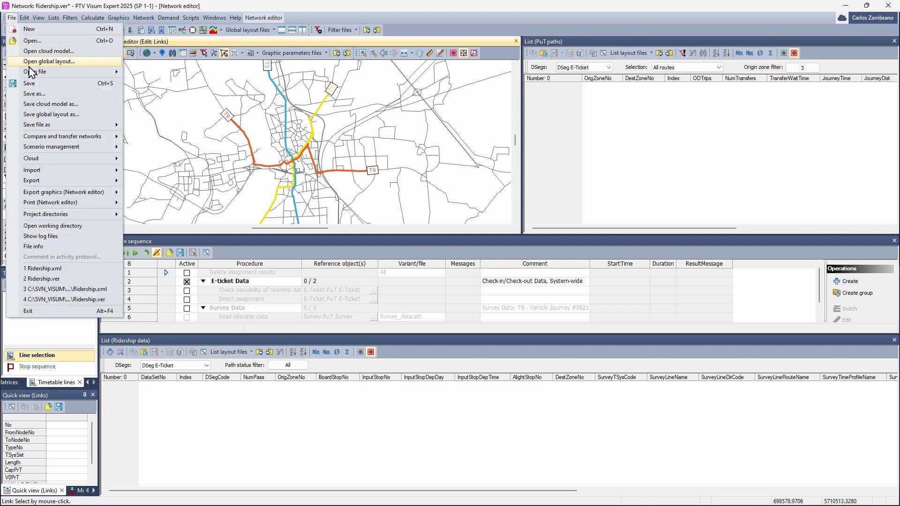
mouse_move(115, 171)
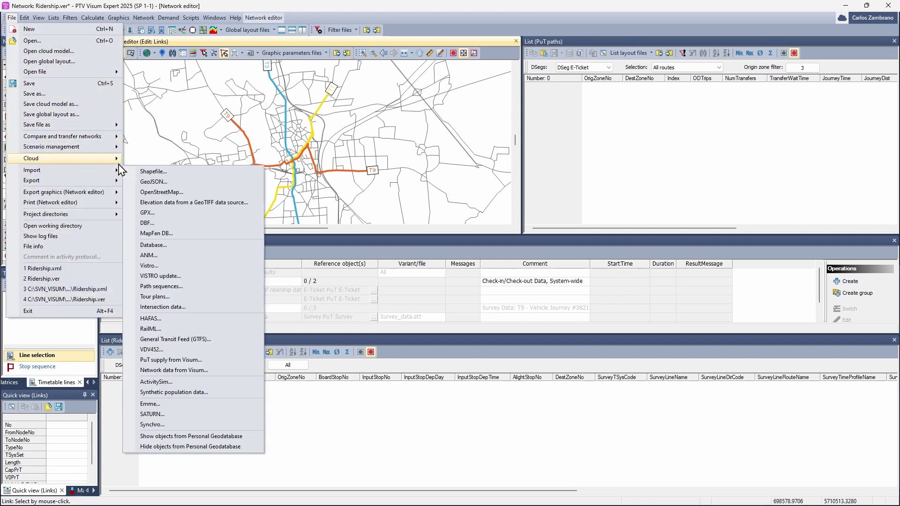
click(179, 248)
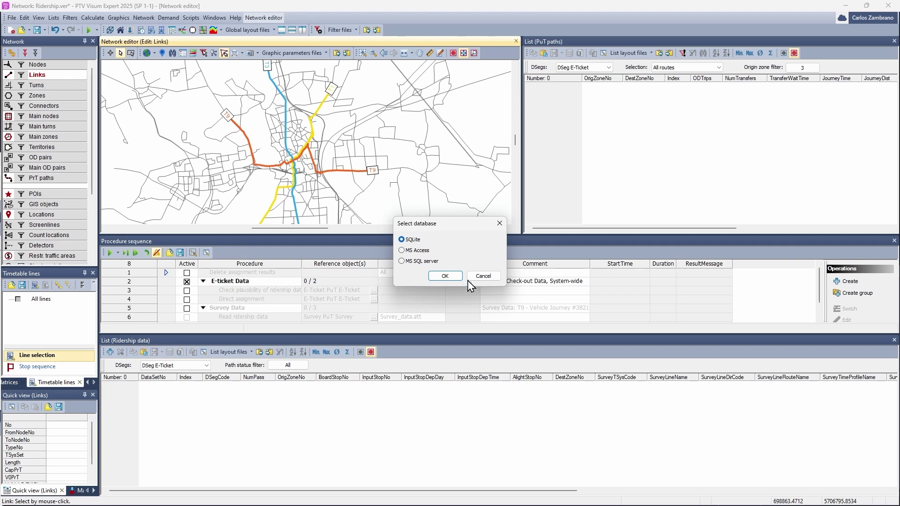
click(445, 276)
click(462, 210)
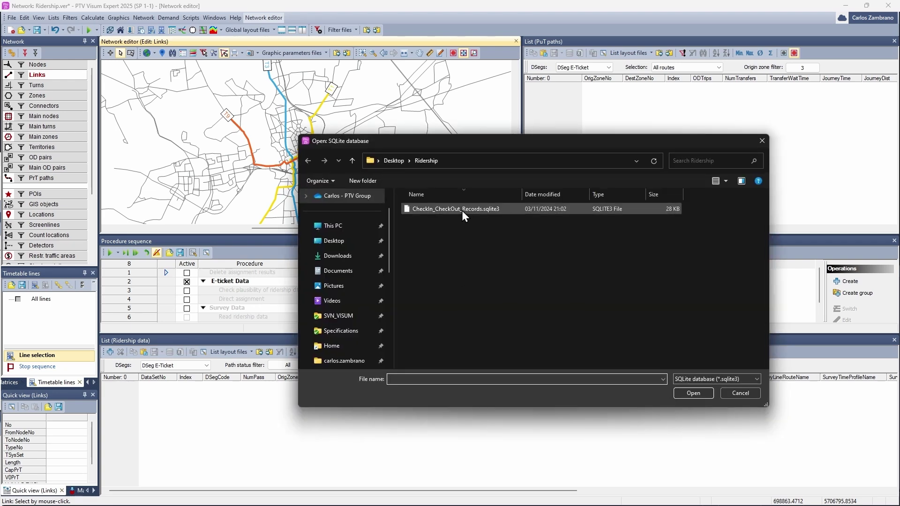
click(695, 396)
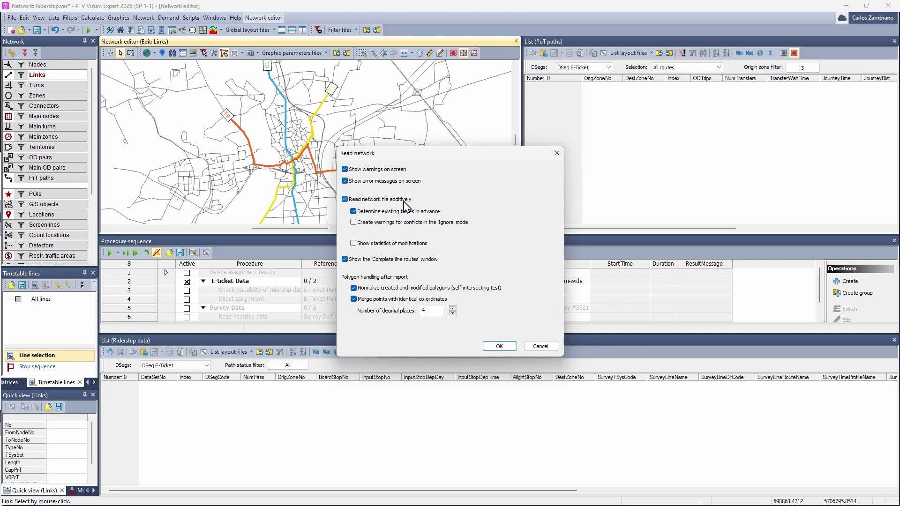
click(499, 347)
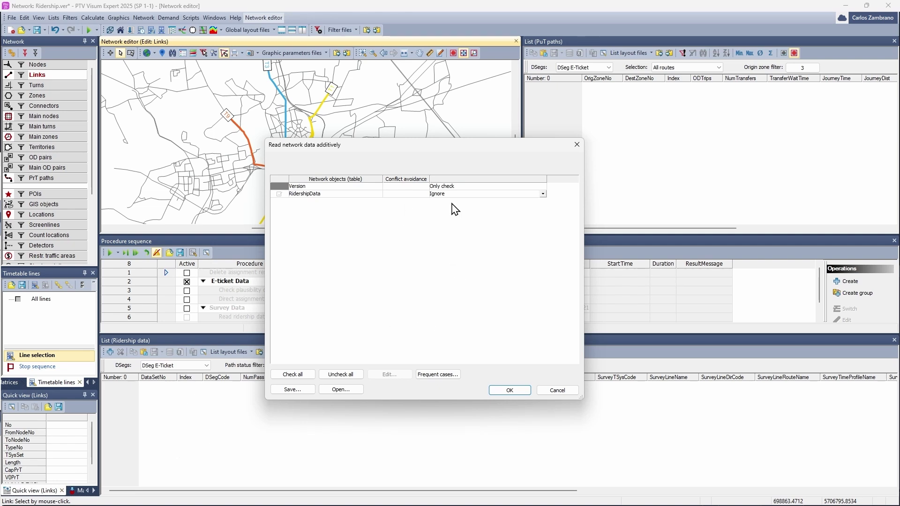
click(510, 390)
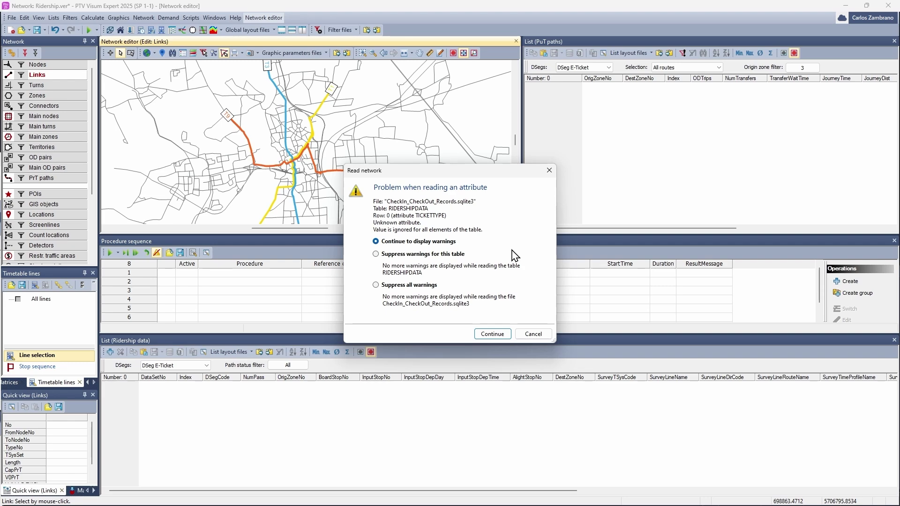
click(535, 334)
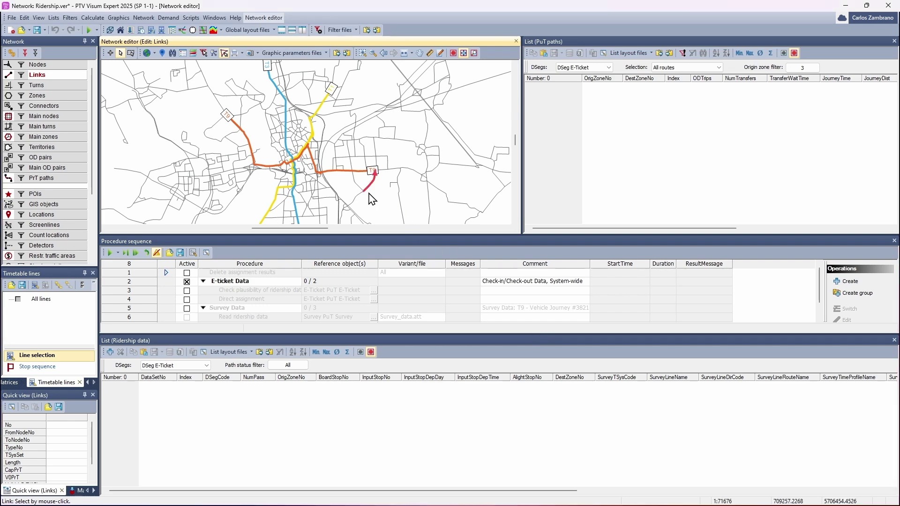
Open the user-defined attributes list and create a new attribute for the Ridership data network object
click(143, 18)
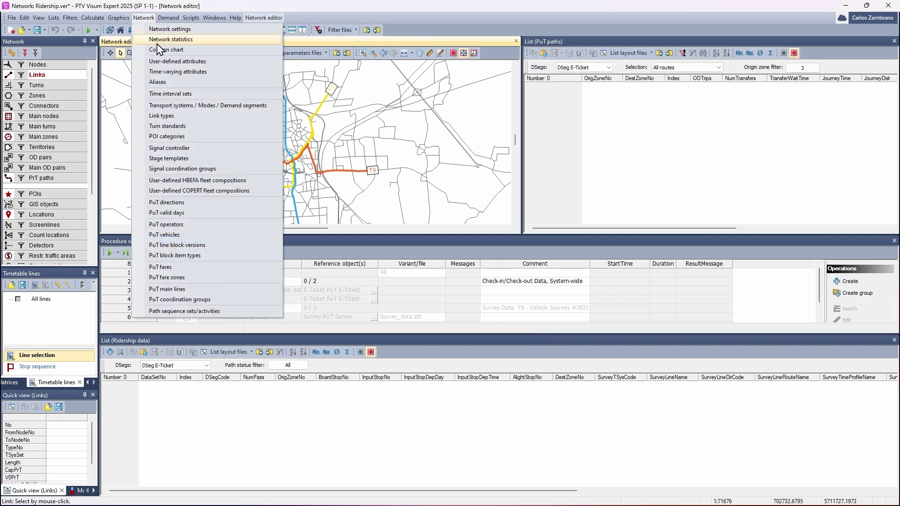
click(218, 67)
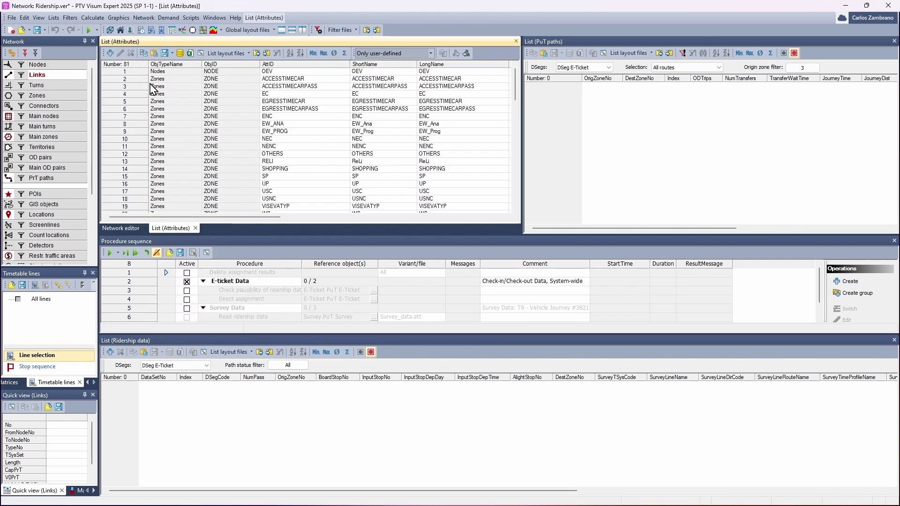
click(111, 52)
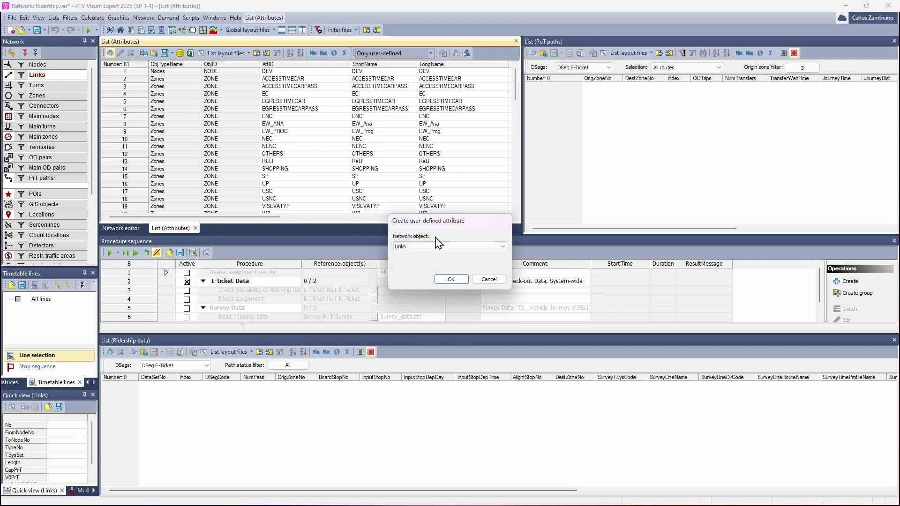
click(473, 247)
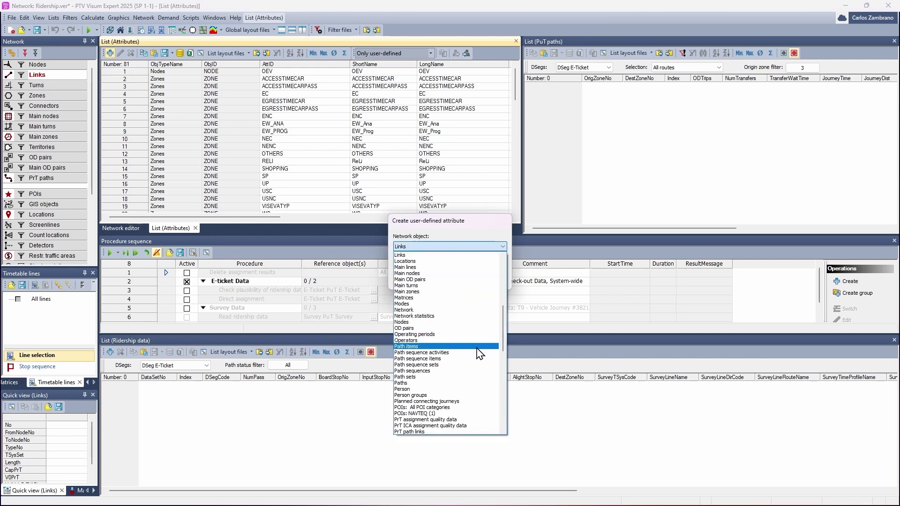
key(r)
key(i)
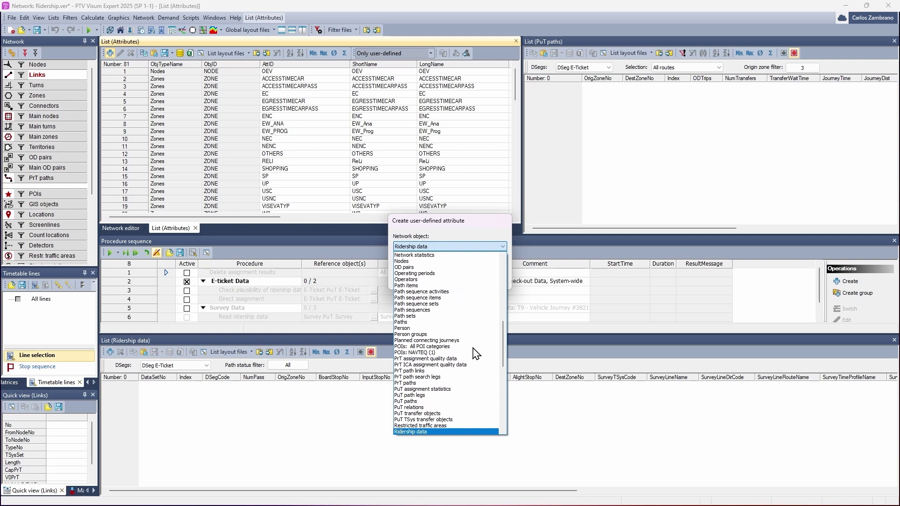
click(430, 432)
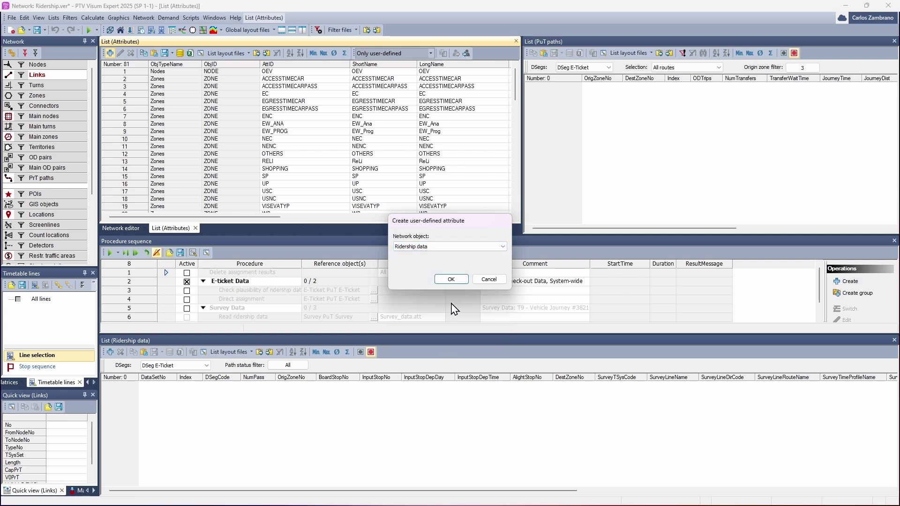
click(451, 279)
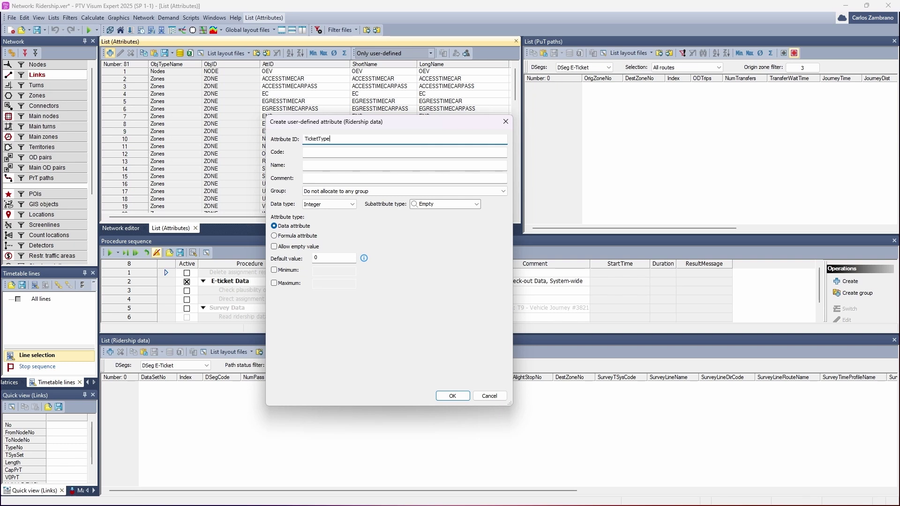
Define the attribute with ID, code and name TicketType and data type Text, and close the attributes list
text(TicketType)
key(Tab)
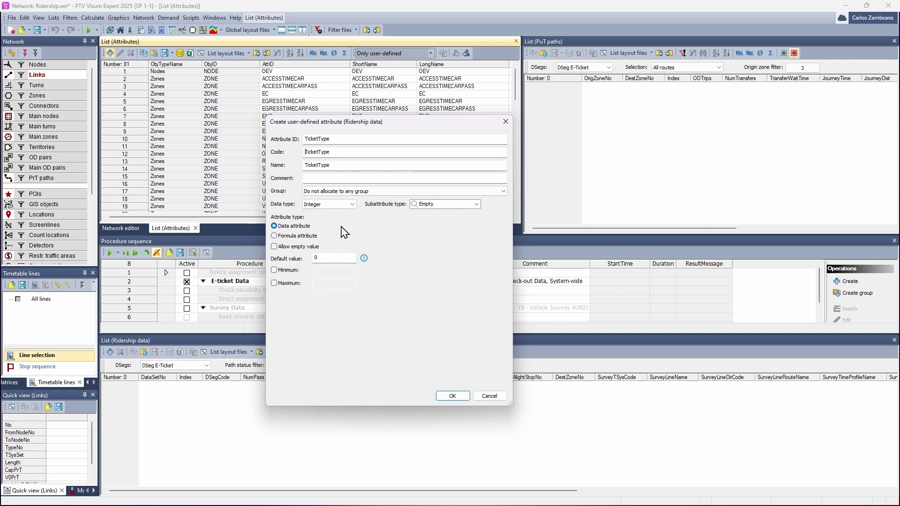
click(347, 203)
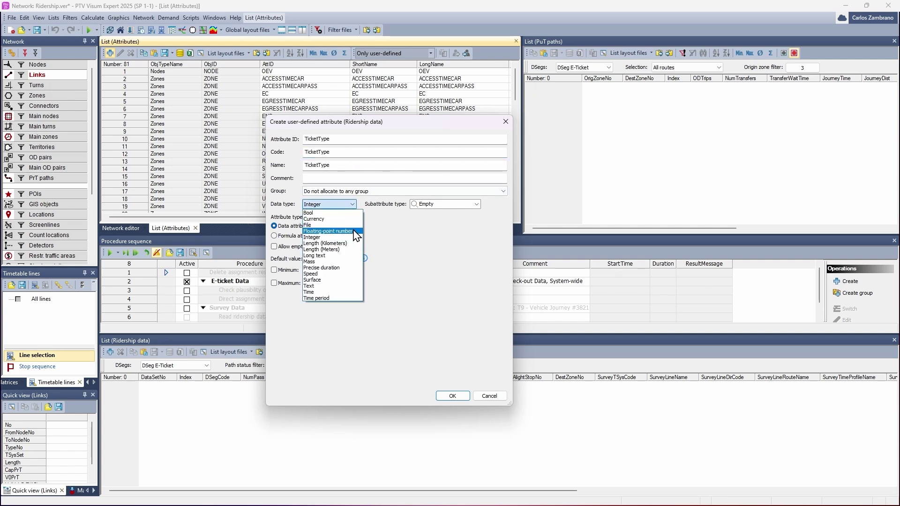
click(341, 286)
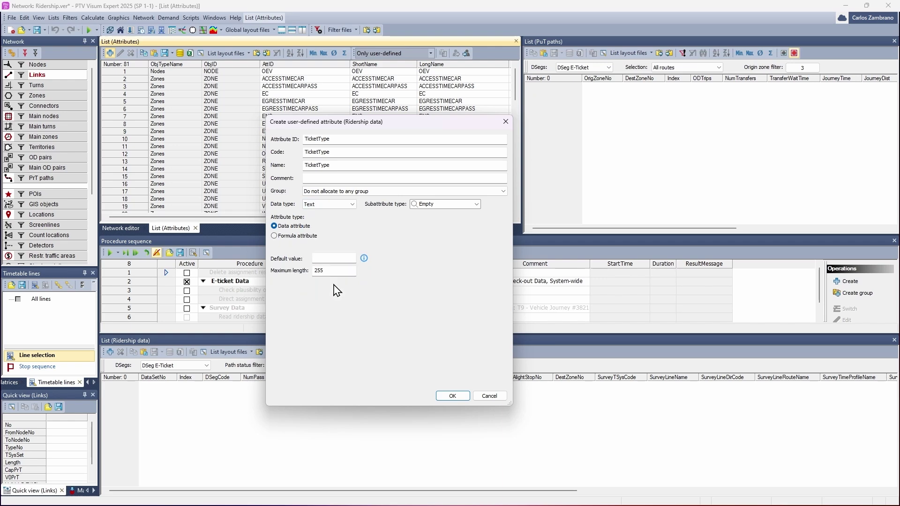
click(453, 396)
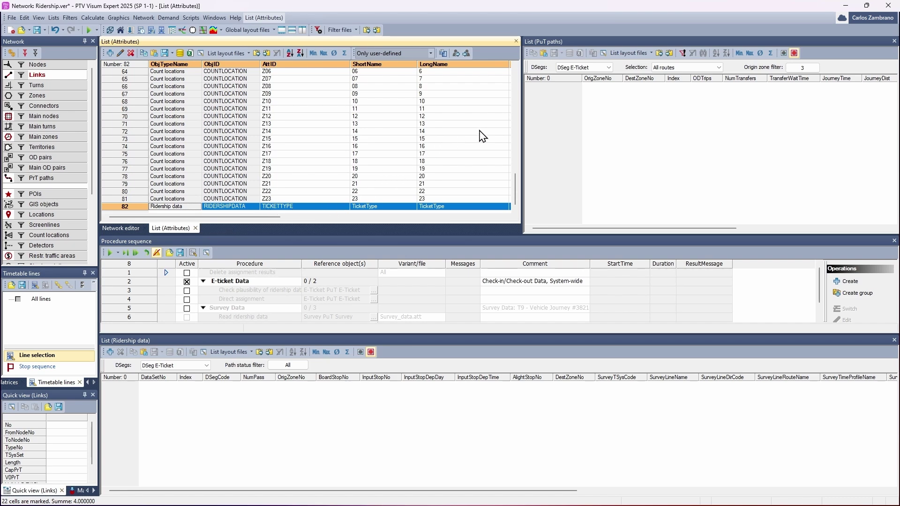
click(516, 41)
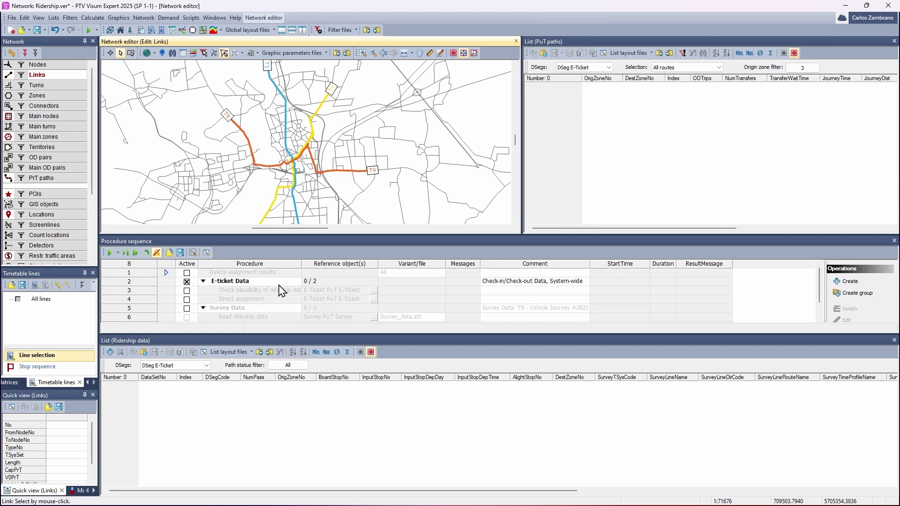
Import the SQLite database CheckIn_CheckOut_Records.sqlite3 additively into the network, keeping the default read options
click(12, 19)
mouse_move(87, 172)
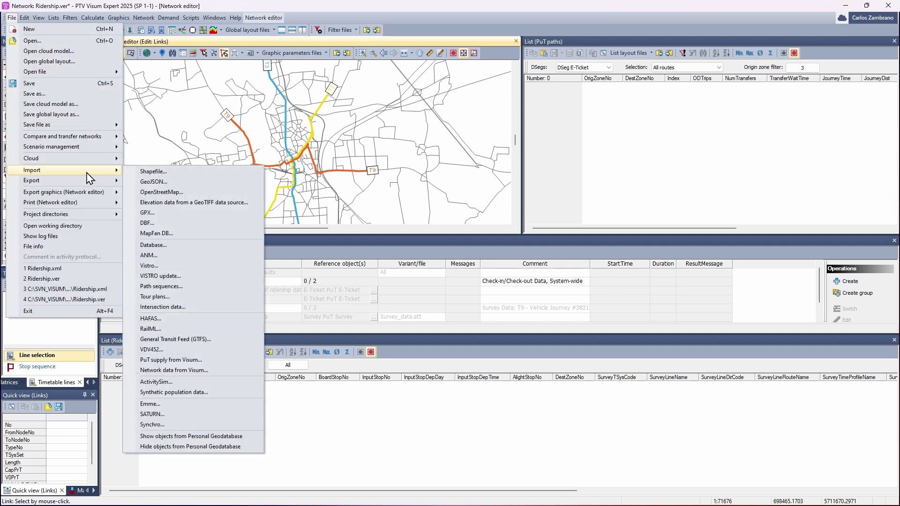
click(210, 246)
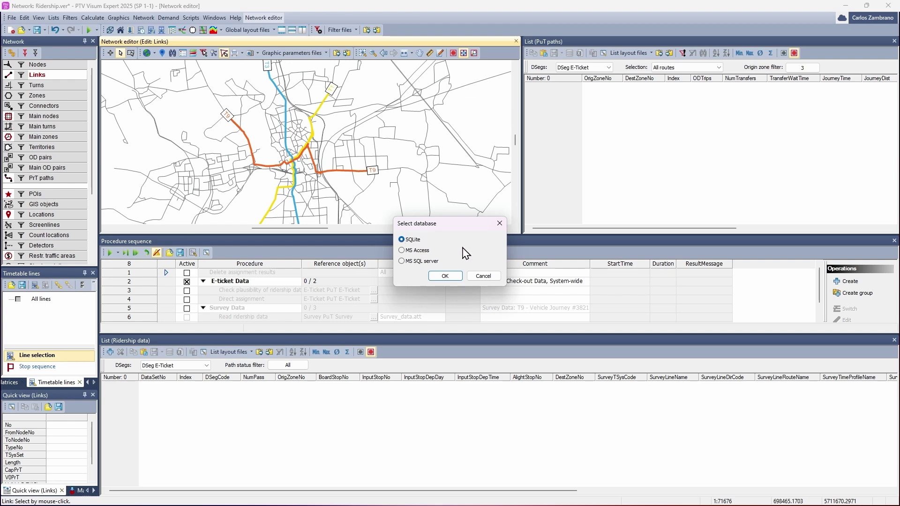
click(451, 276)
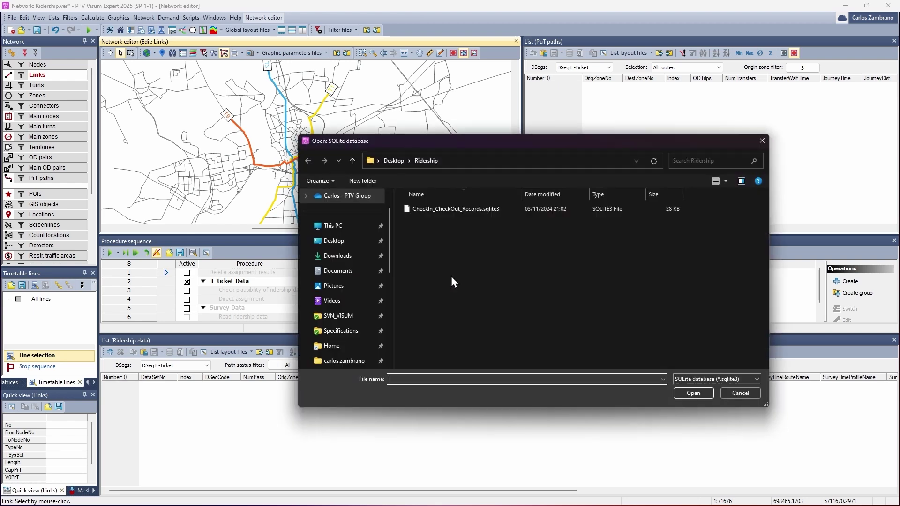
click(447, 211)
click(701, 395)
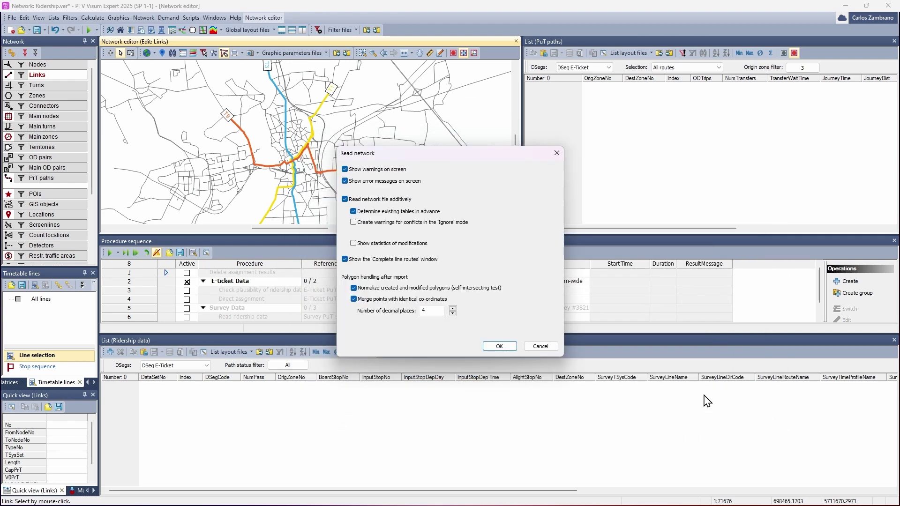
click(513, 349)
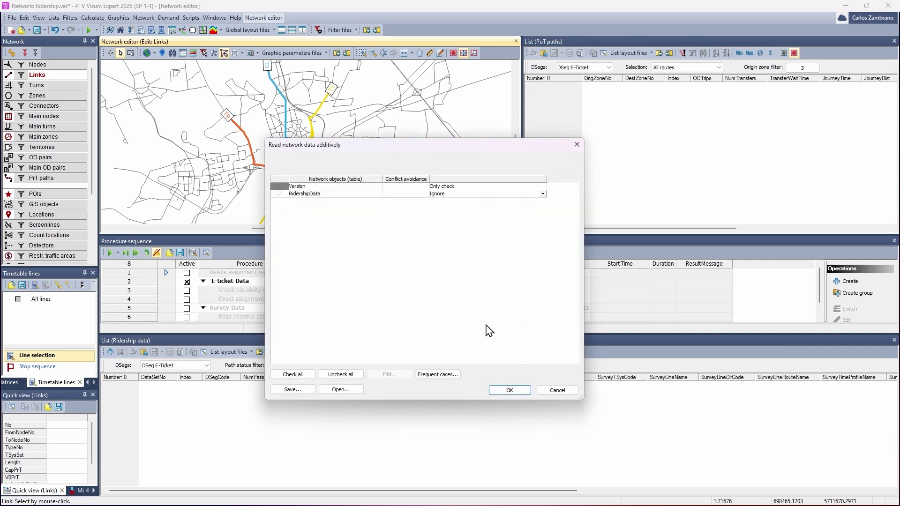
click(515, 393)
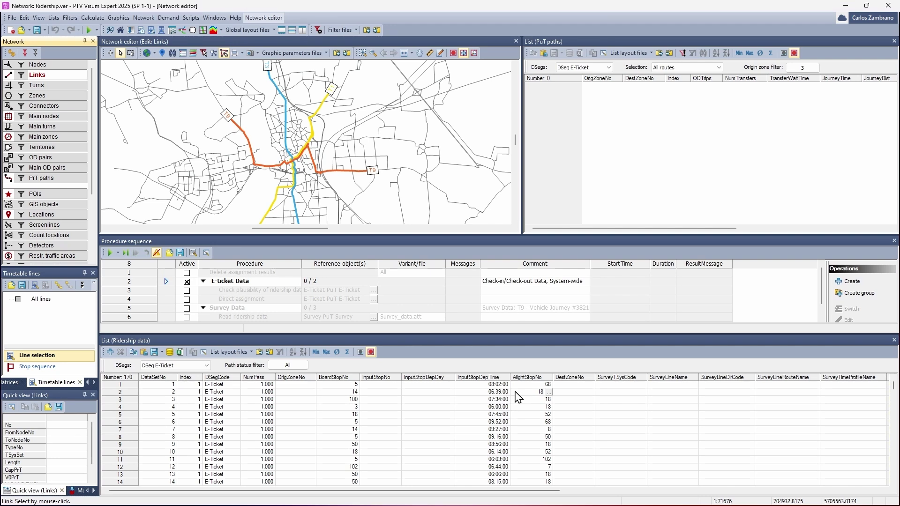
Apply the saved list layout Ridership_List_Layout to the ridership data list
click(251, 352)
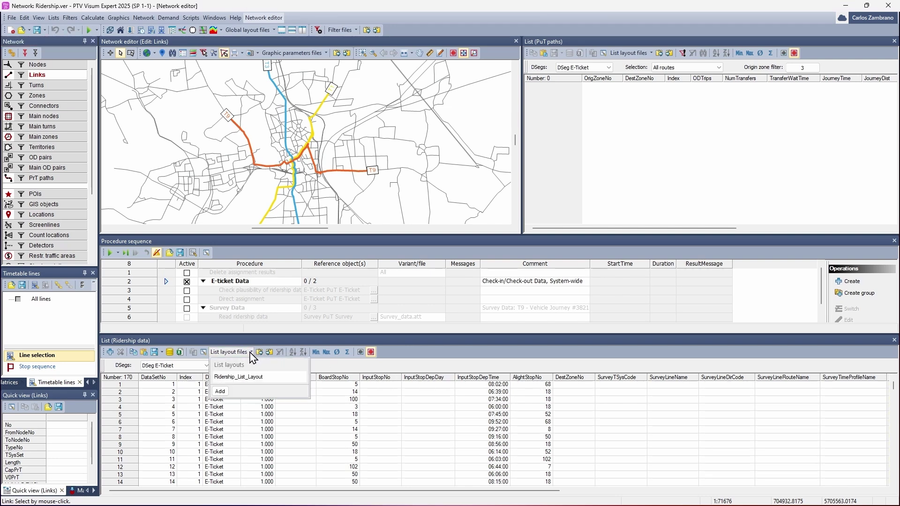
click(246, 377)
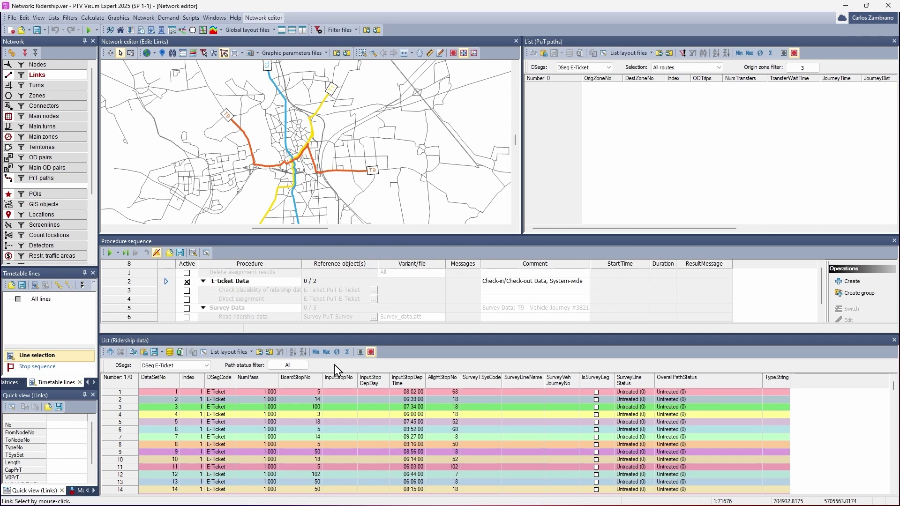
Examine the imported ridership records on the map, their boarding and alighting stops, departure times, demand segment, passenger numbers and overall path status
click(123, 399)
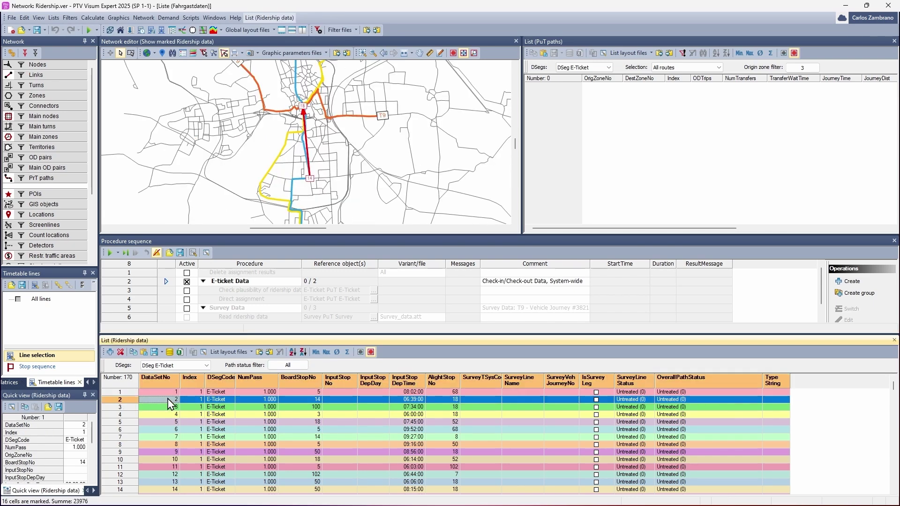
click(185, 400)
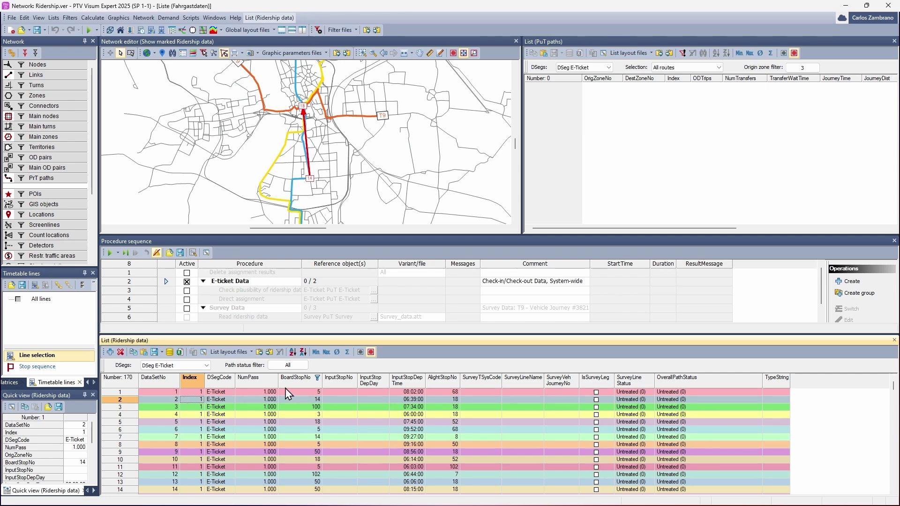
click(297, 379)
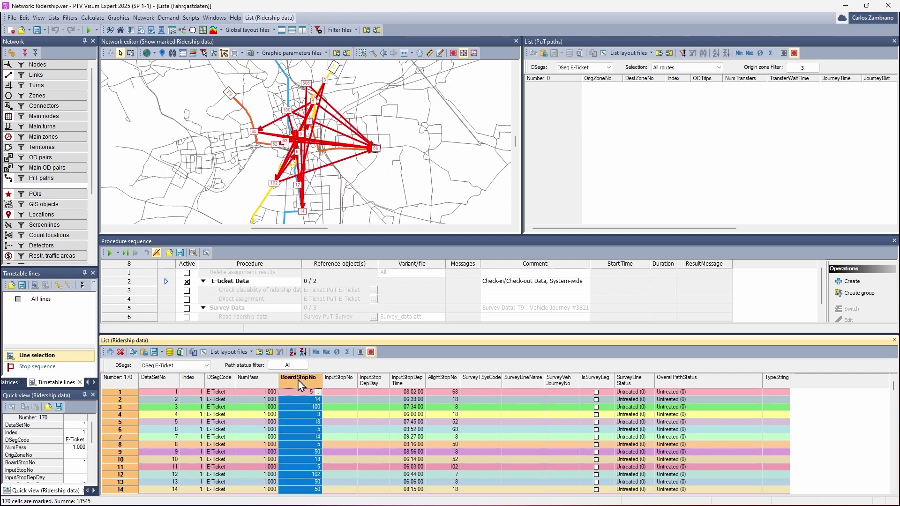
click(440, 380)
click(402, 381)
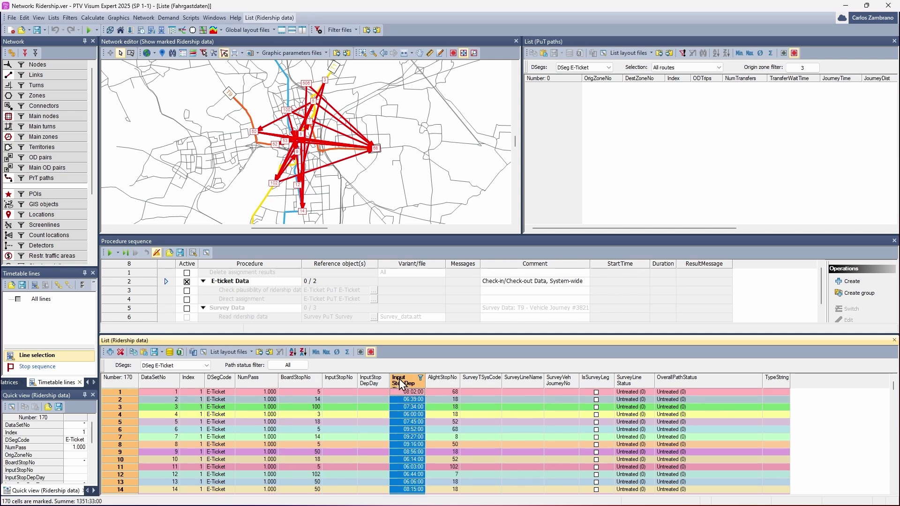
click(212, 378)
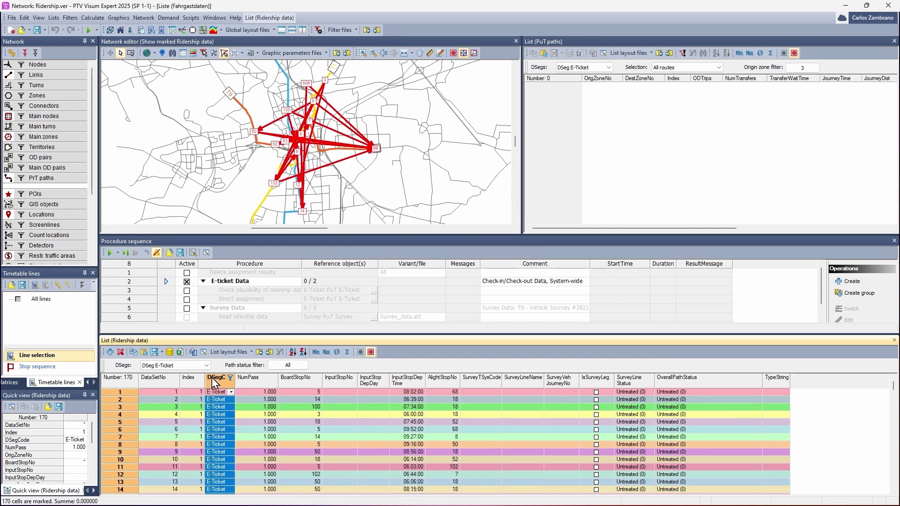
click(250, 378)
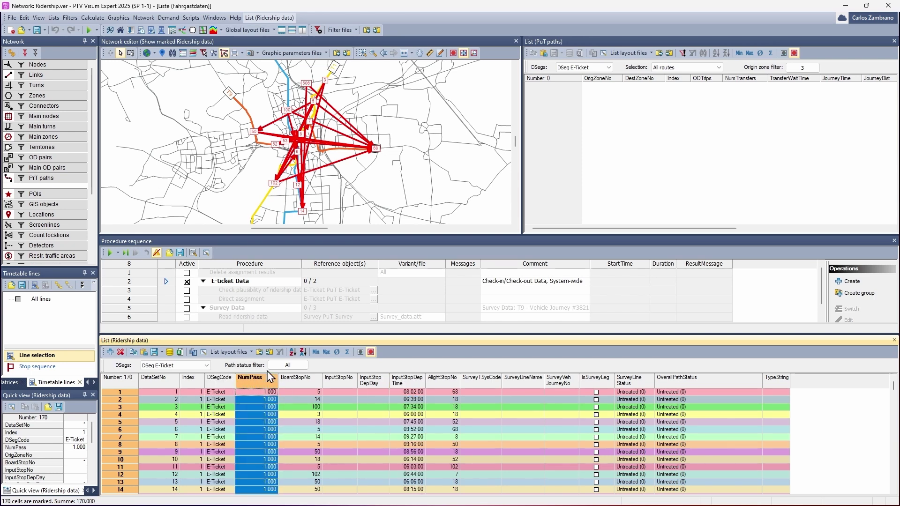
click(677, 381)
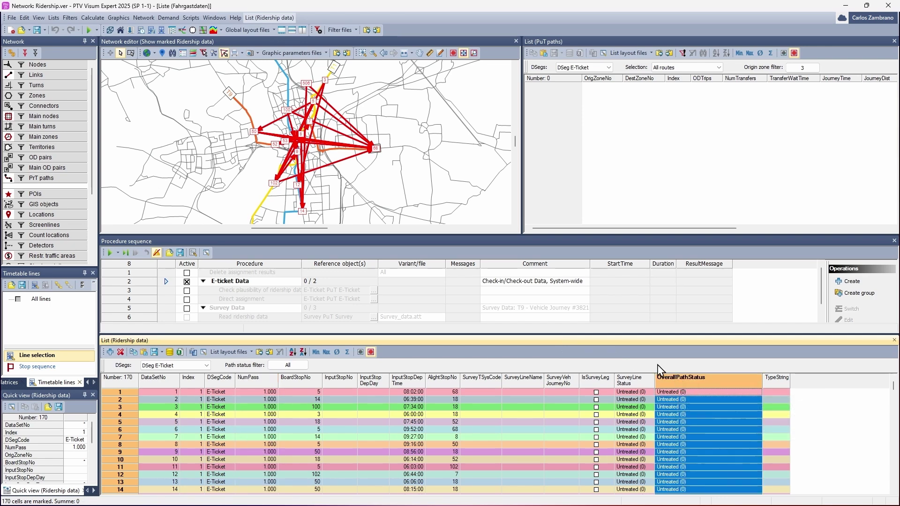
click(813, 410)
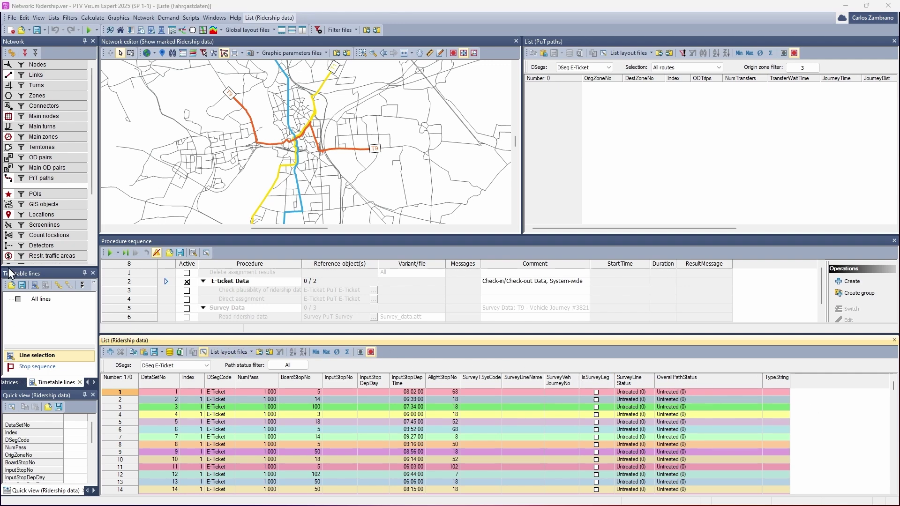
Add the user-defined attribute TicketType as the last column of the ridership data list
click(203, 352)
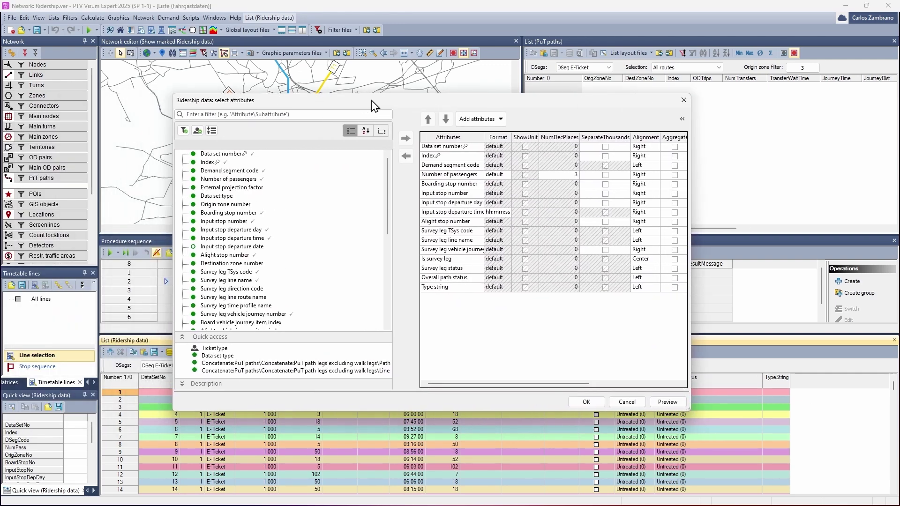
scroll(281, 226, down, 6)
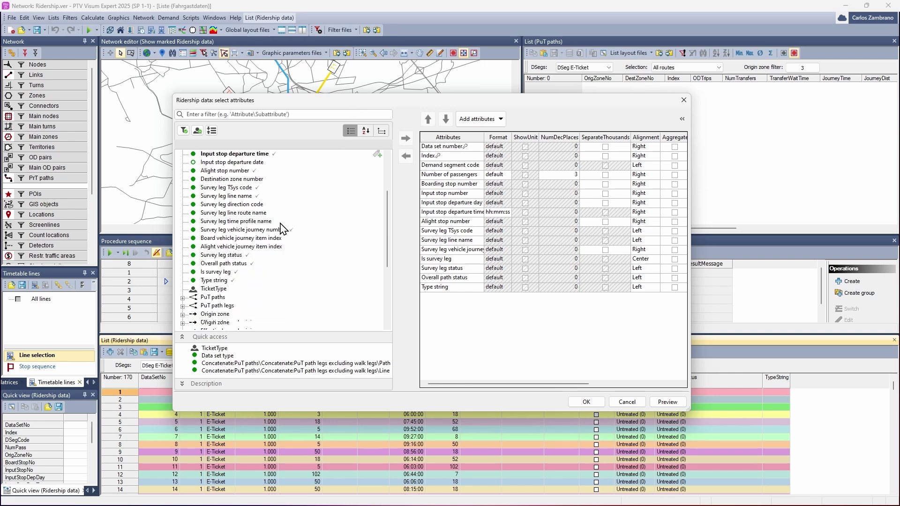
click(214, 231)
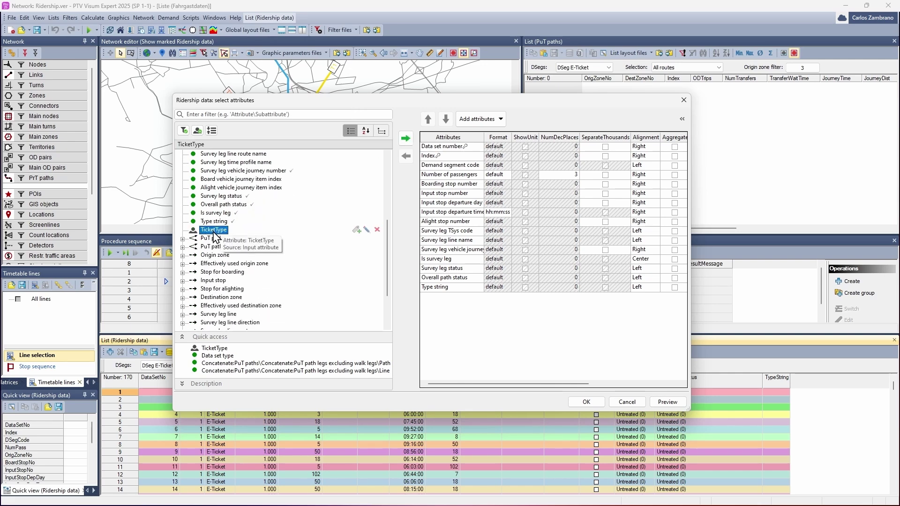
click(406, 139)
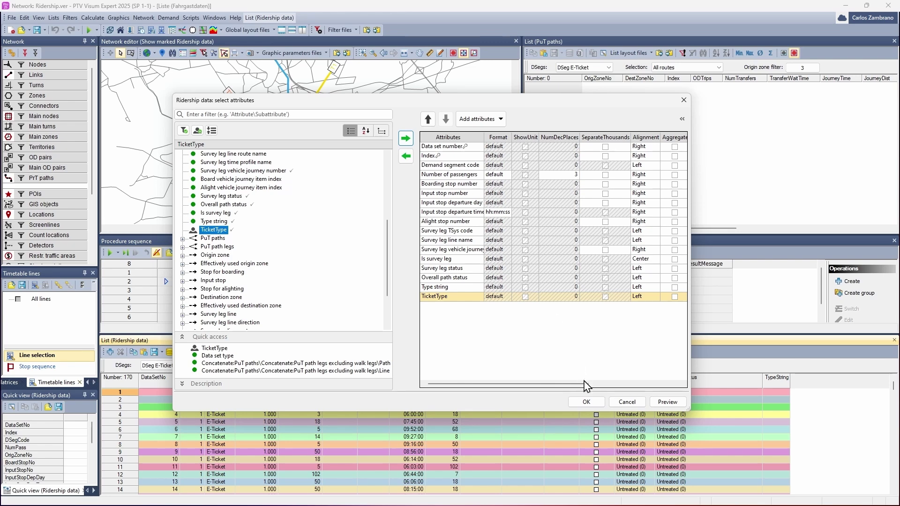
click(586, 402)
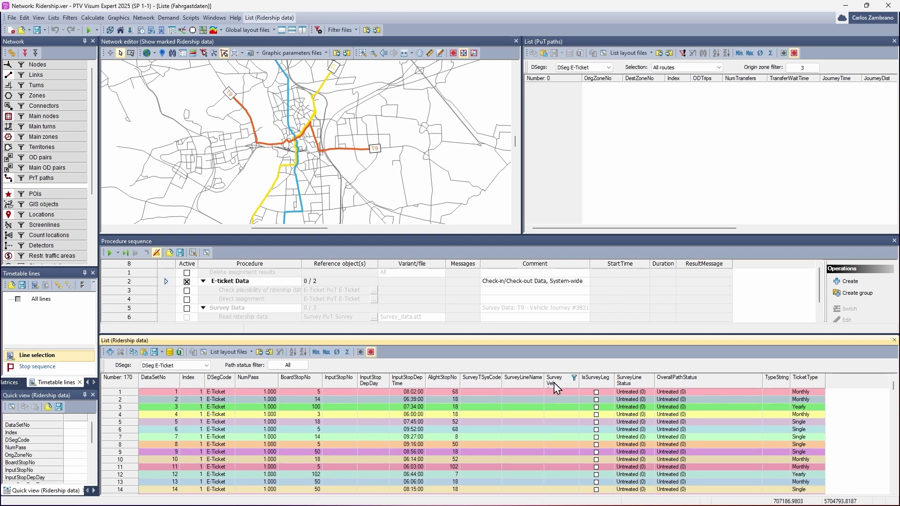
click(370, 352)
Activate the plausibility check procedure in the E-ticket Data group and open its parameters for editing
click(186, 291)
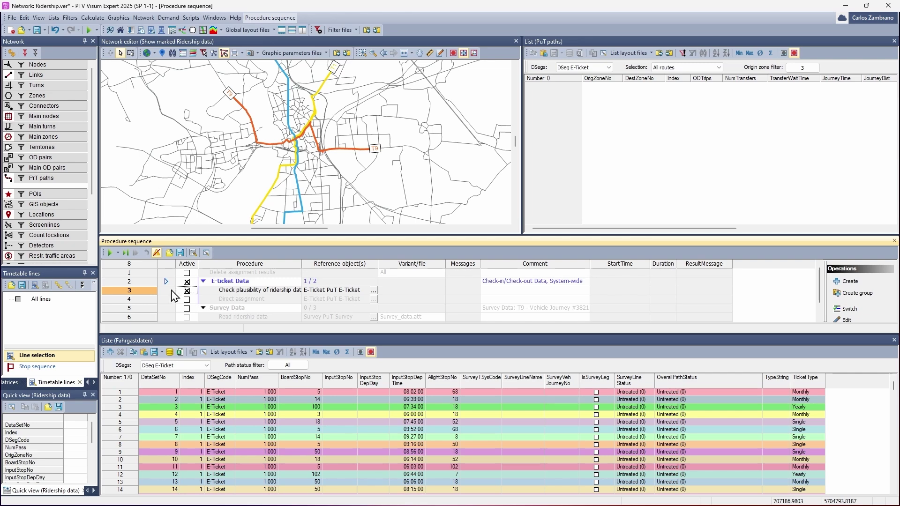
right_click(150, 296)
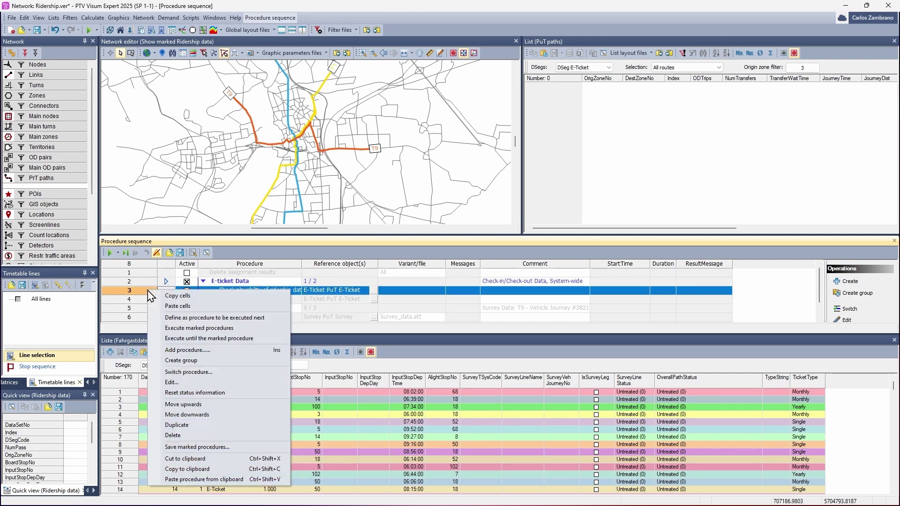
click(189, 382)
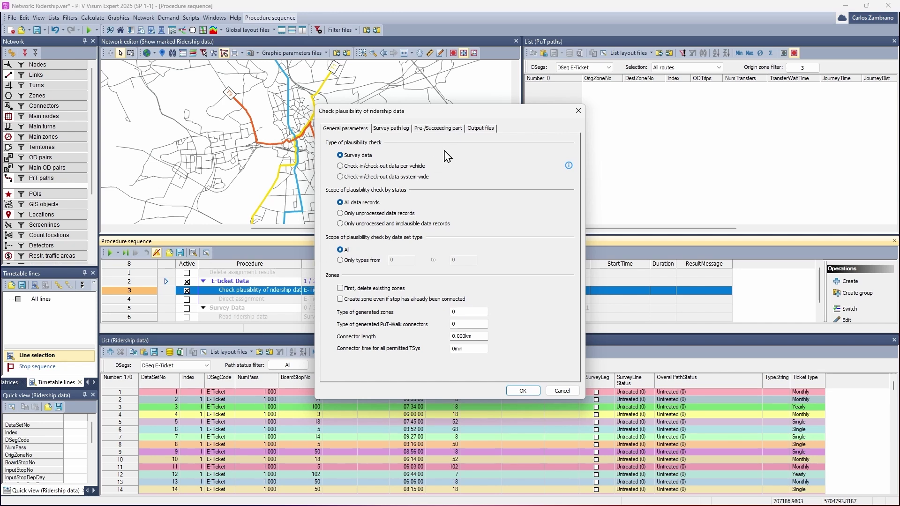
Compare the types of plausibility check and choose Check-in/check-out data system-wide
click(365, 166)
click(393, 178)
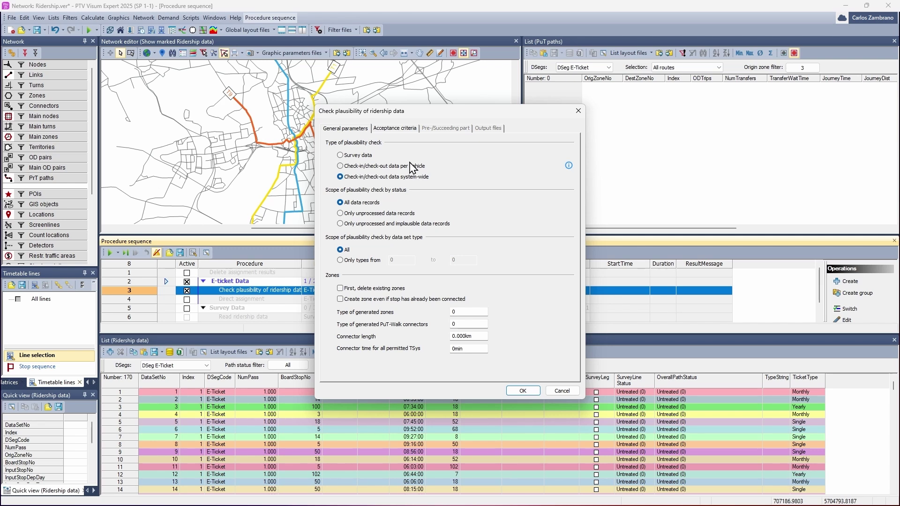
click(369, 156)
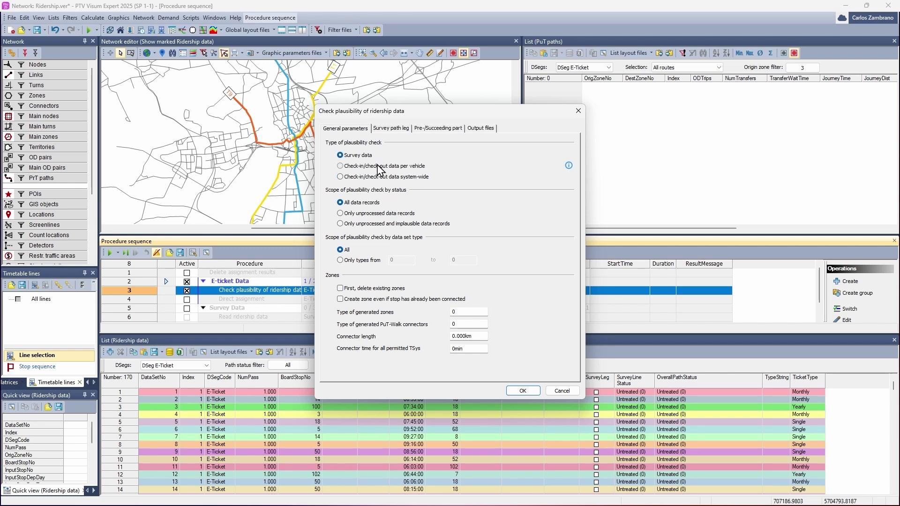
click(377, 165)
click(379, 177)
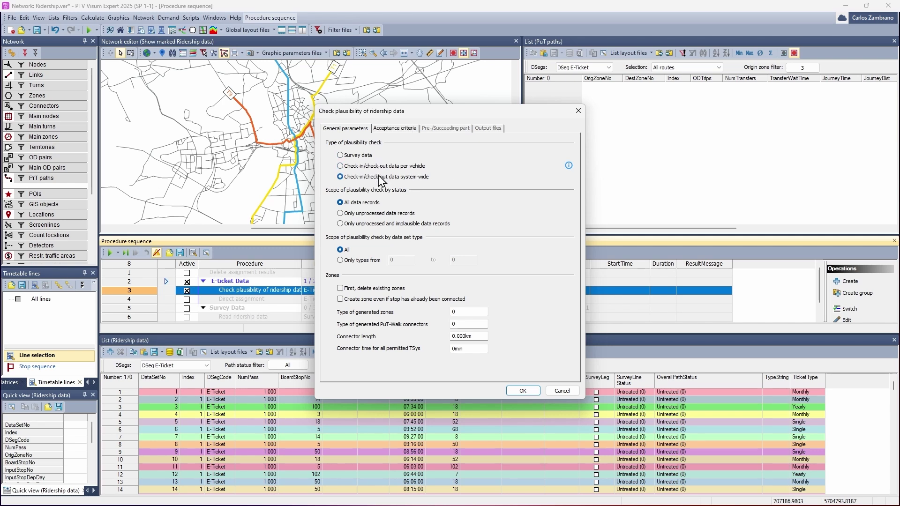
click(365, 156)
click(361, 156)
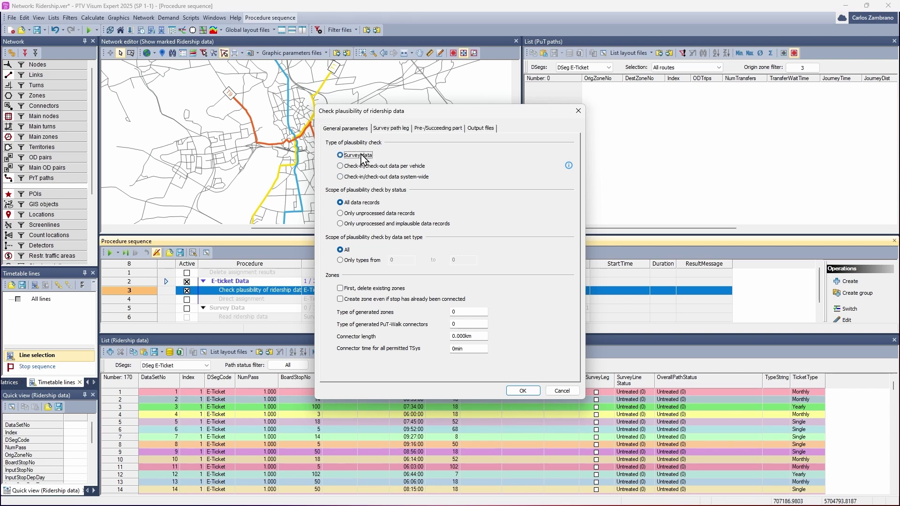
click(397, 167)
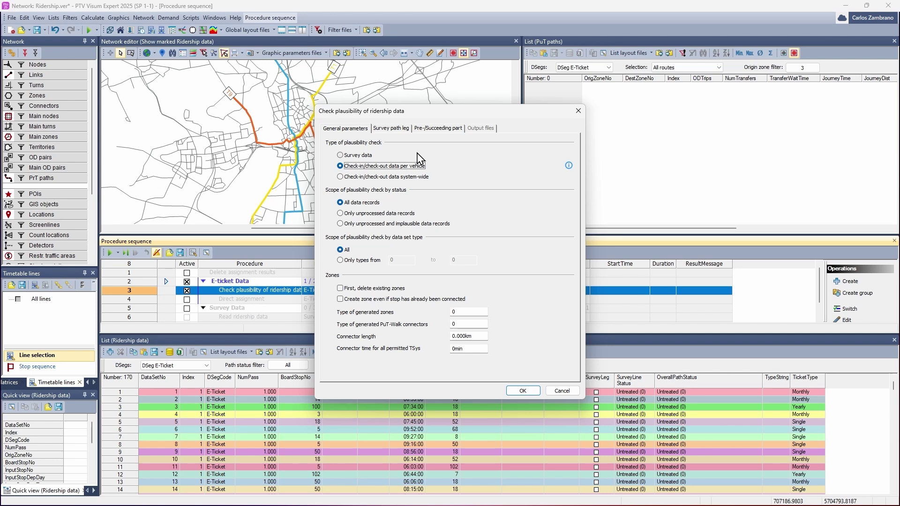
click(412, 177)
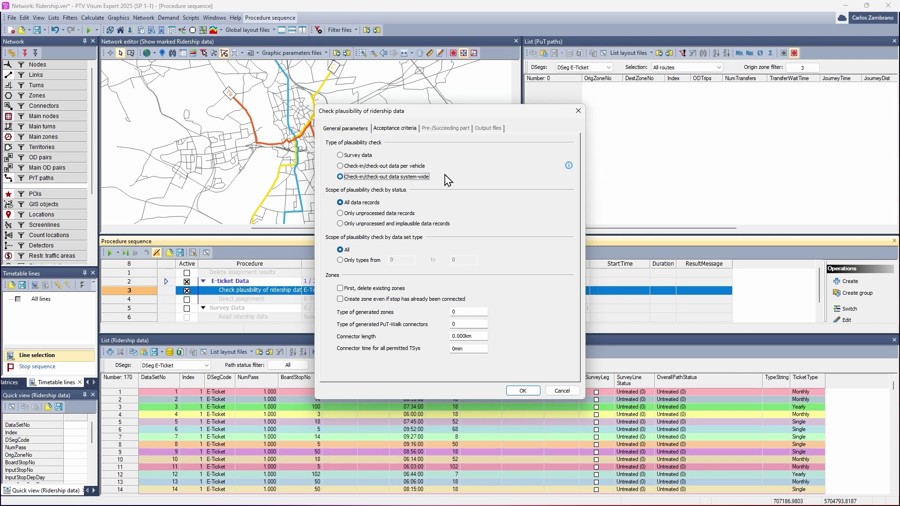
mouse_move(569, 165)
Try the scope options by status and by data set type, and return to all data records and all types
click(376, 199)
click(381, 214)
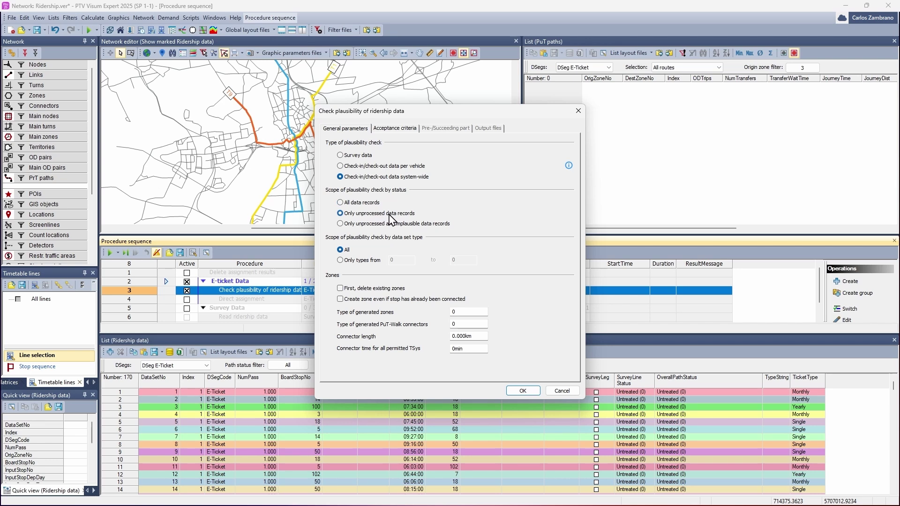
click(394, 223)
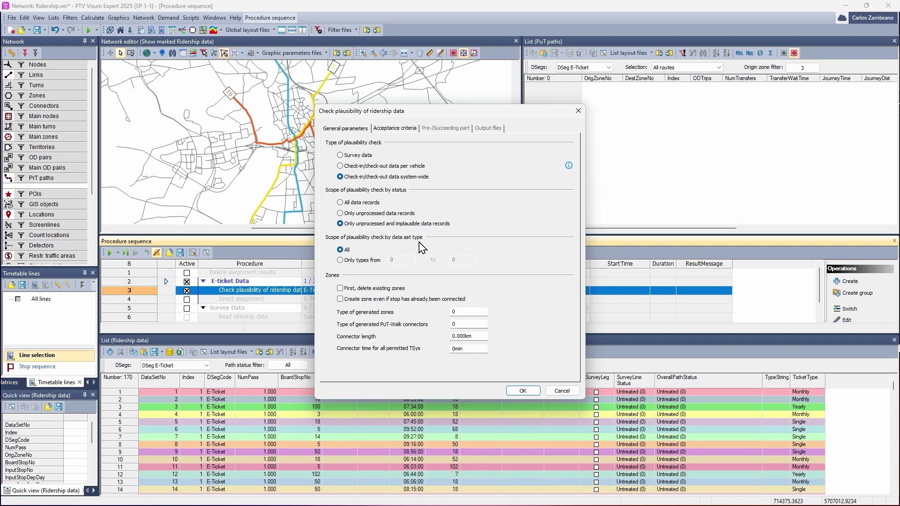
click(363, 261)
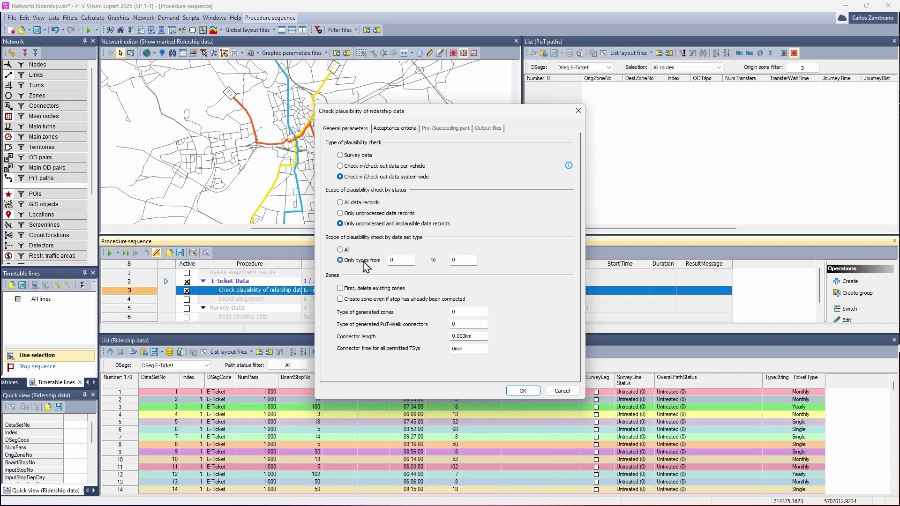
click(341, 250)
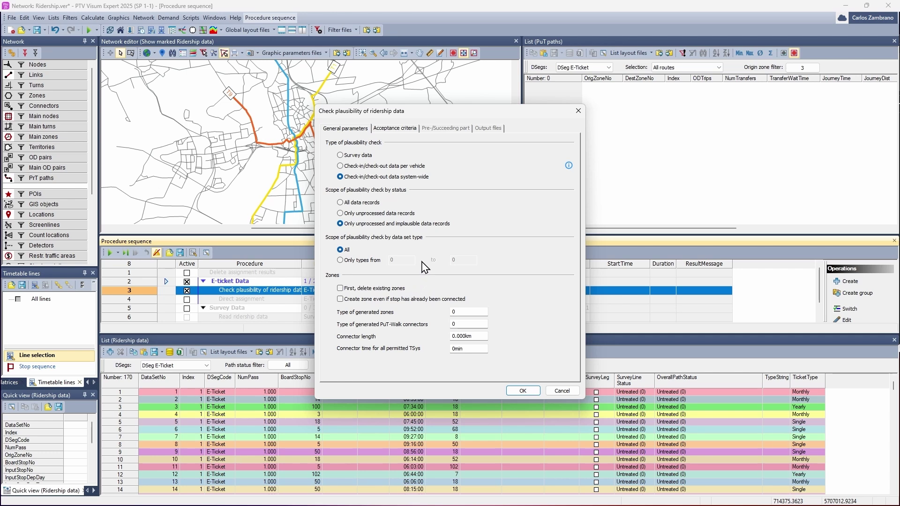
click(373, 207)
Review the acceptance criteria of the plausibility check, including departure time deviations and connection search settings, and return to the general parameters
click(401, 130)
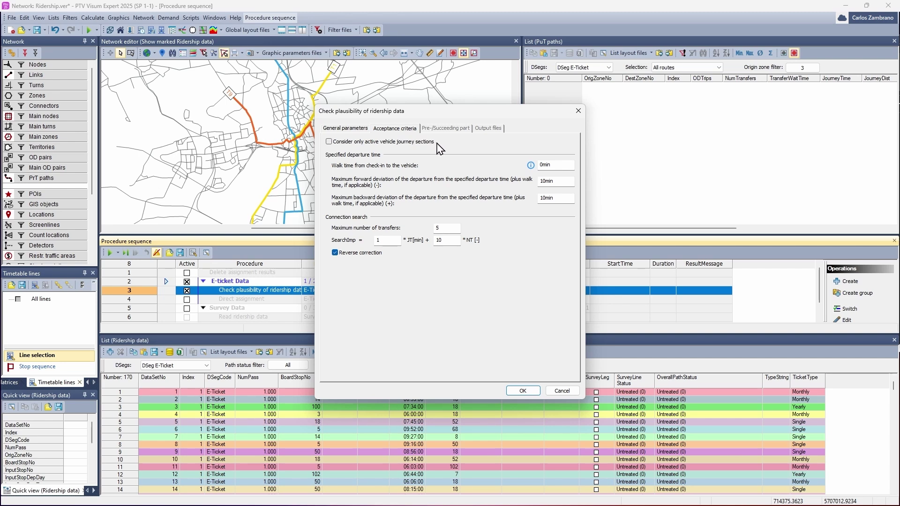
click(399, 147)
click(353, 141)
click(356, 130)
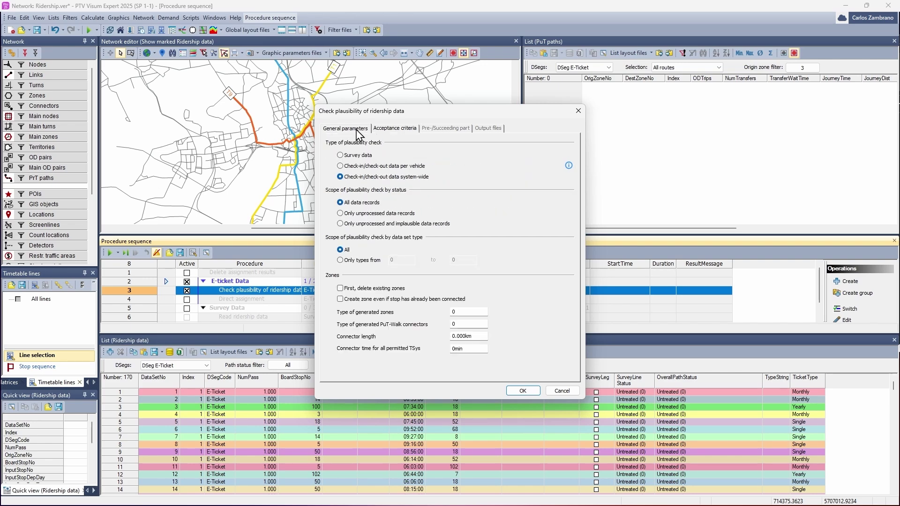
Accept the plausibility check parameters and execute only that procedure for the e-ticket data
click(523, 391)
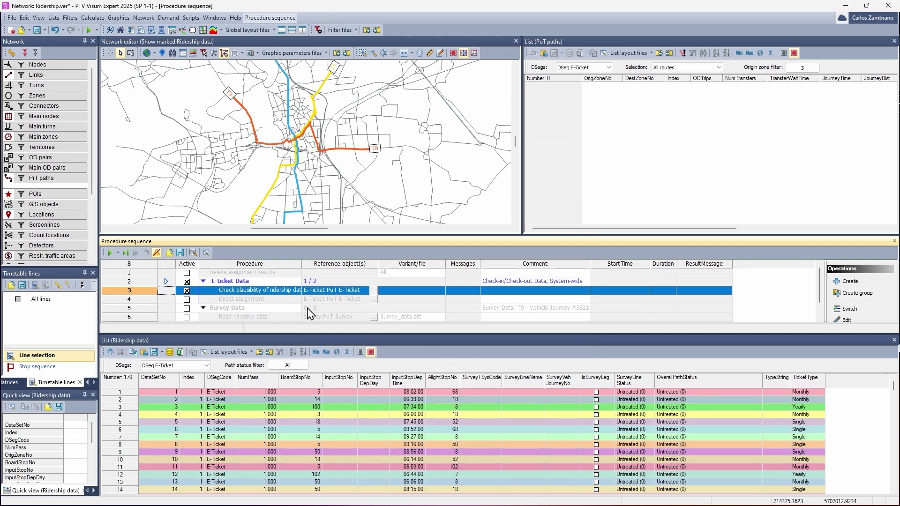
right_click(146, 290)
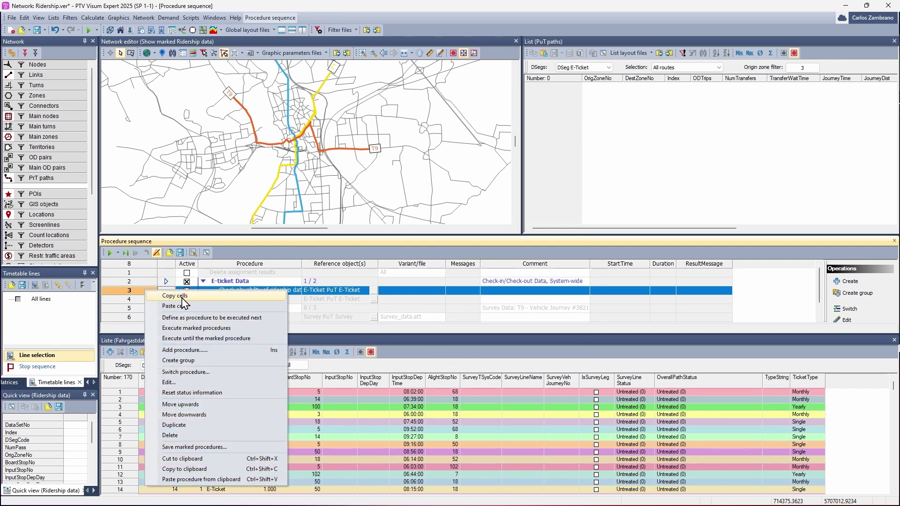
click(209, 328)
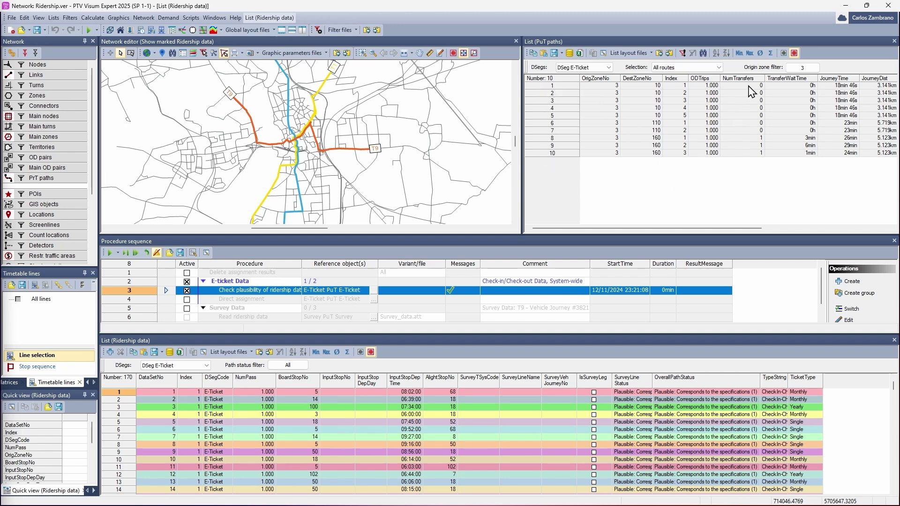
Set the PuT paths list to show all origin zones and apply a saved list layout to it
click(805, 69)
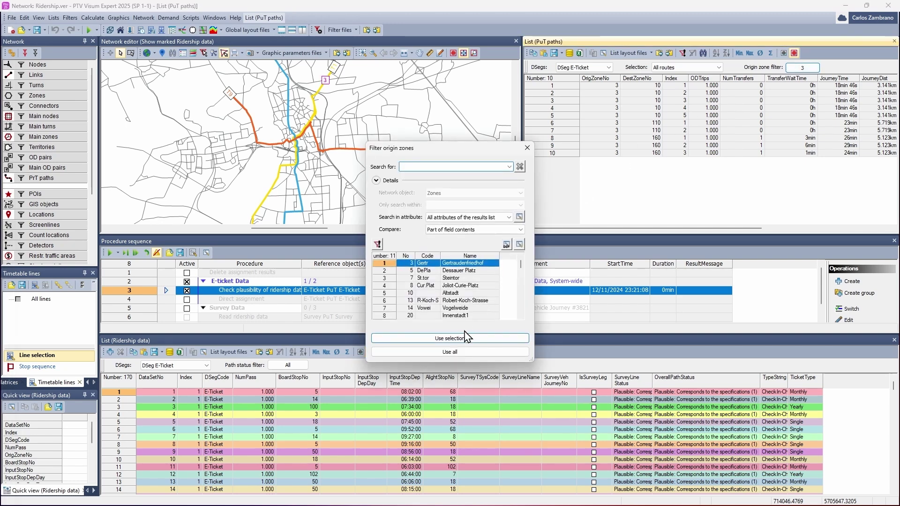
click(454, 353)
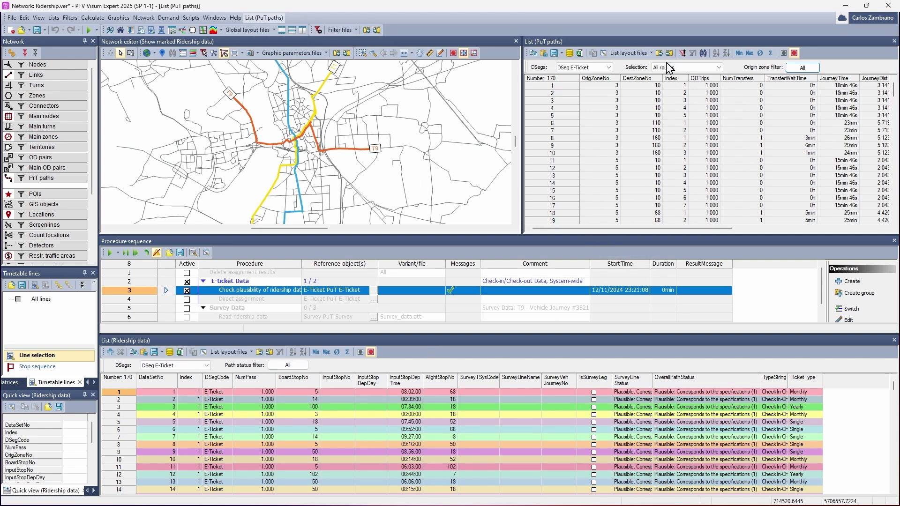
click(651, 53)
click(649, 78)
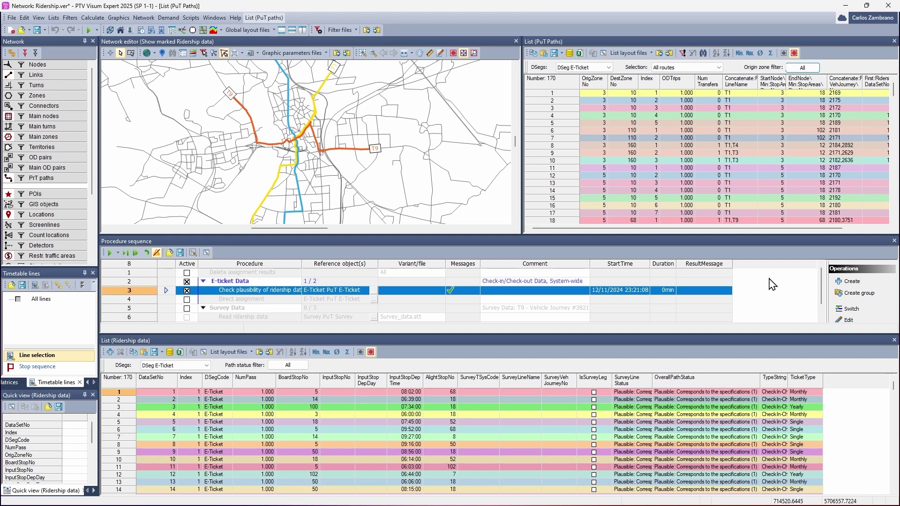
Widen the PuT paths list and its ridership data set number column, and sort the paths in ascending order by that number
drag(521, 113, 471, 115)
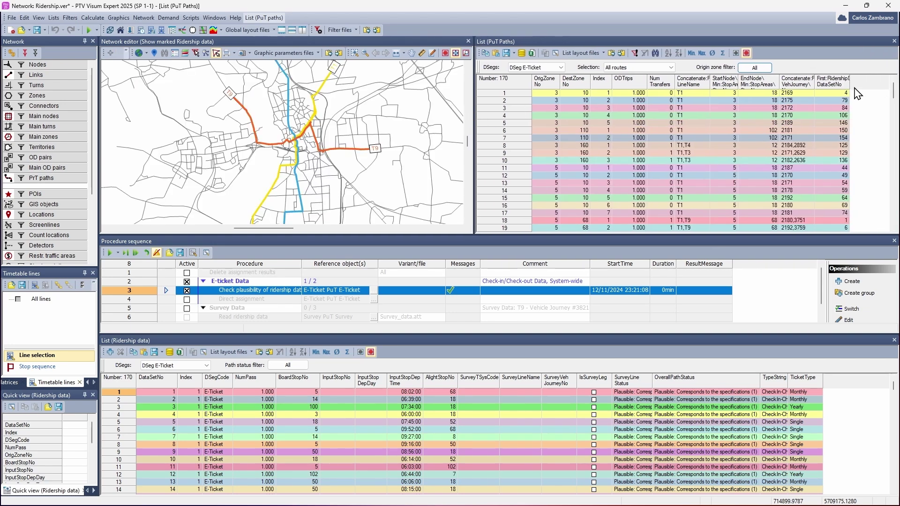
drag(849, 85, 861, 86)
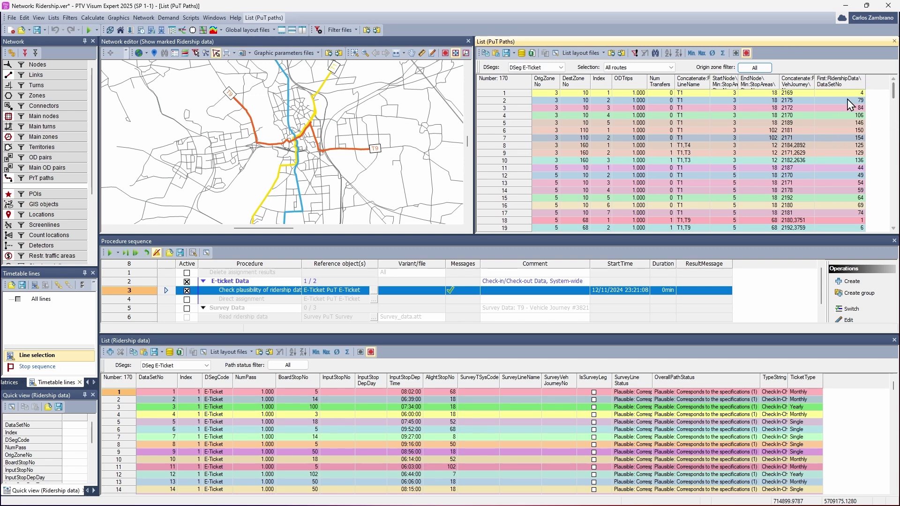
right_click(837, 84)
click(835, 89)
click(835, 83)
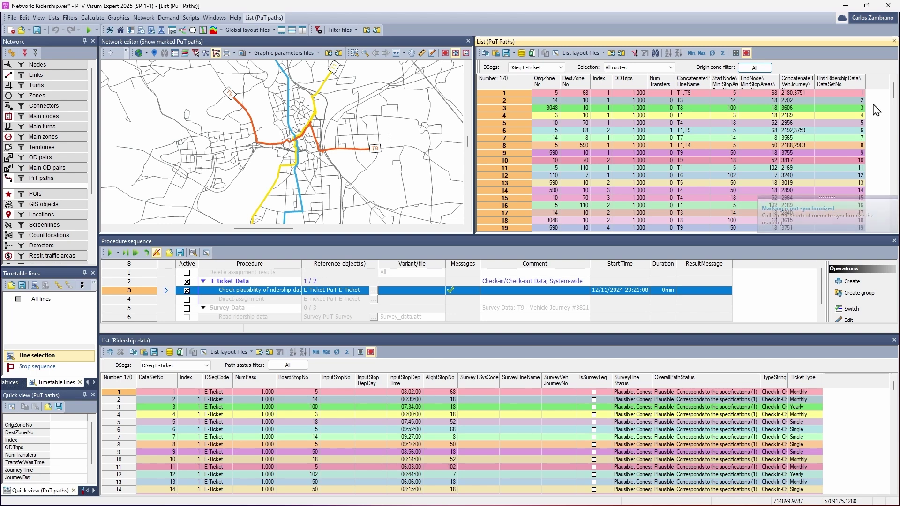
Compare PuT path 3 with ridership record 3 by marking each on the network map, and clear the marking
click(513, 109)
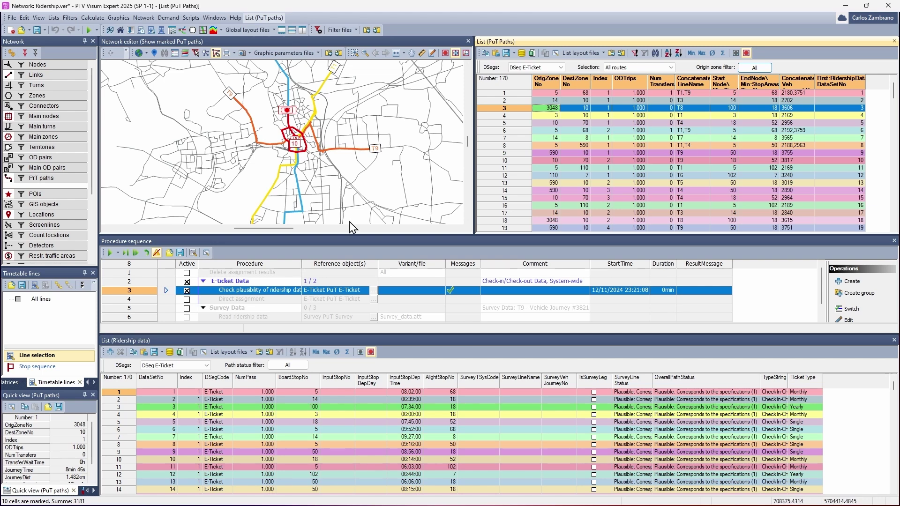
click(119, 406)
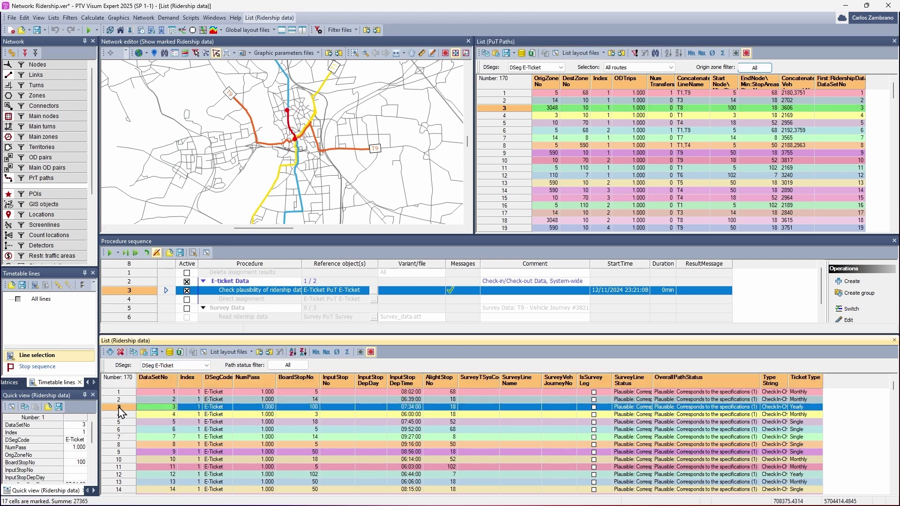
click(510, 109)
click(879, 133)
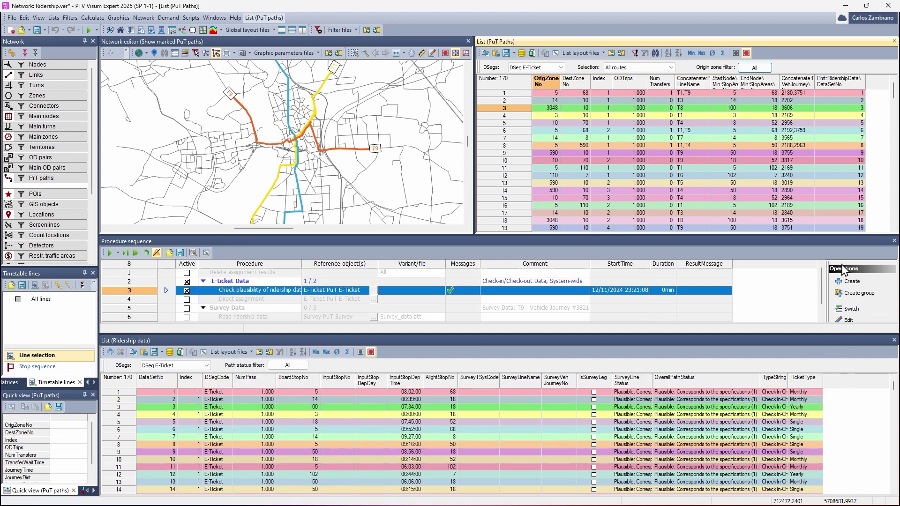
Add the attribute First:Ridership data\TicketType as the last column of the PuT paths list and widen the list to show it
click(555, 54)
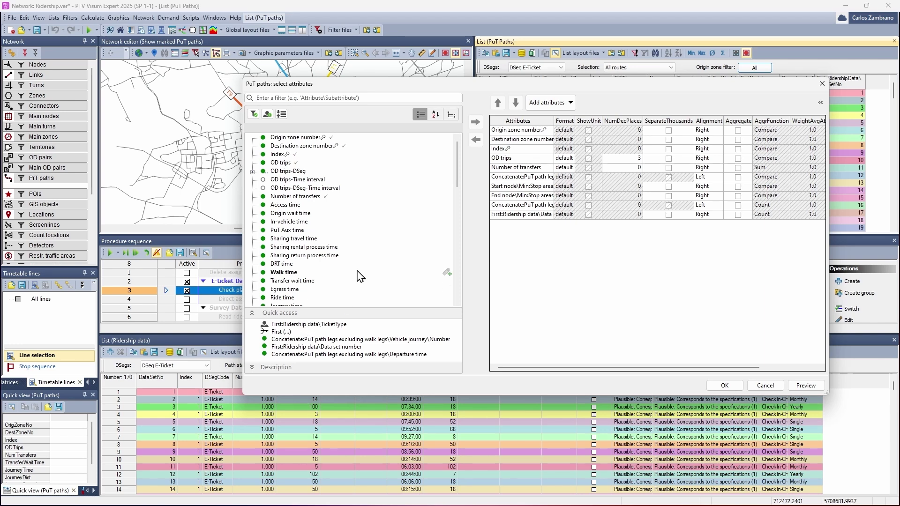
scroll(381, 253, down, 5)
scroll(380, 253, down, 10)
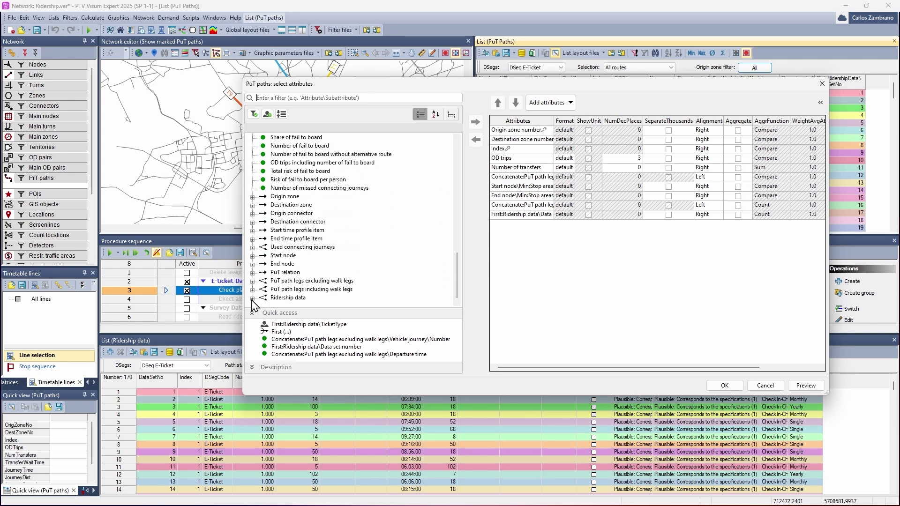
click(252, 298)
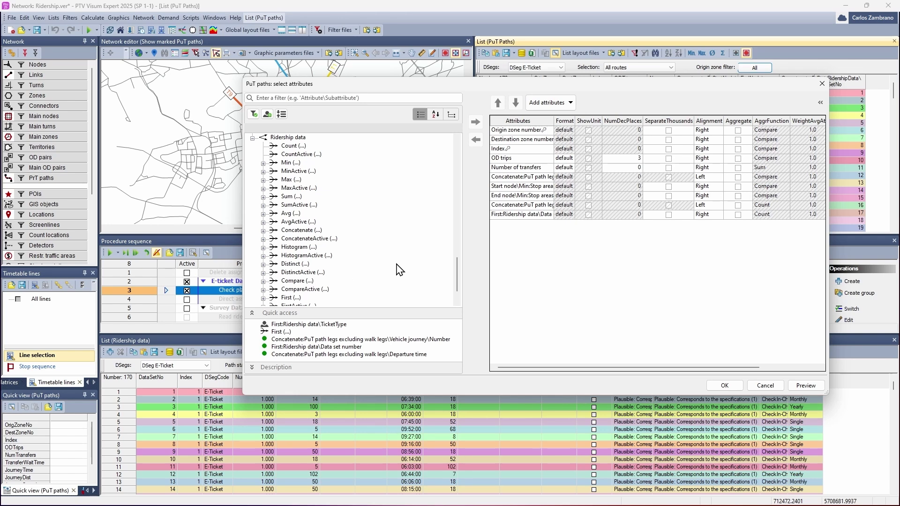
scroll(399, 270, down, 3)
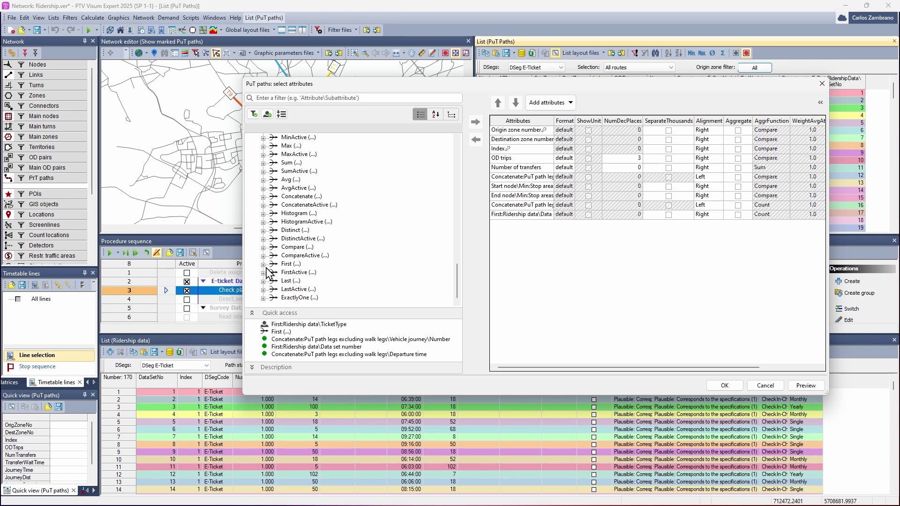
click(263, 265)
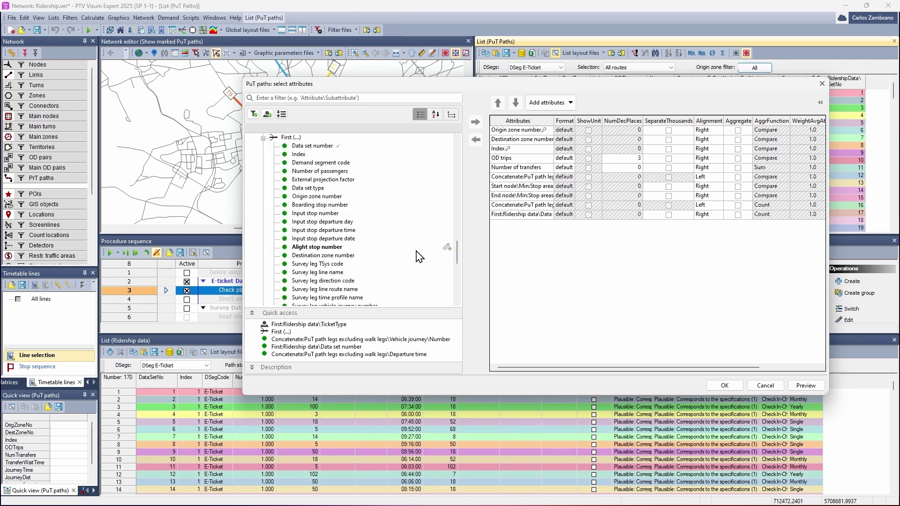
scroll(417, 257, down, 2)
scroll(417, 256, down, 4)
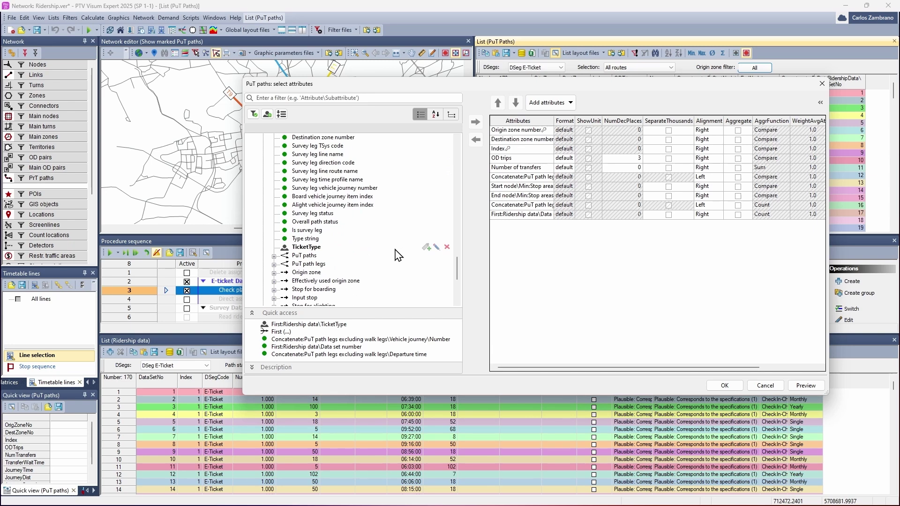
click(314, 248)
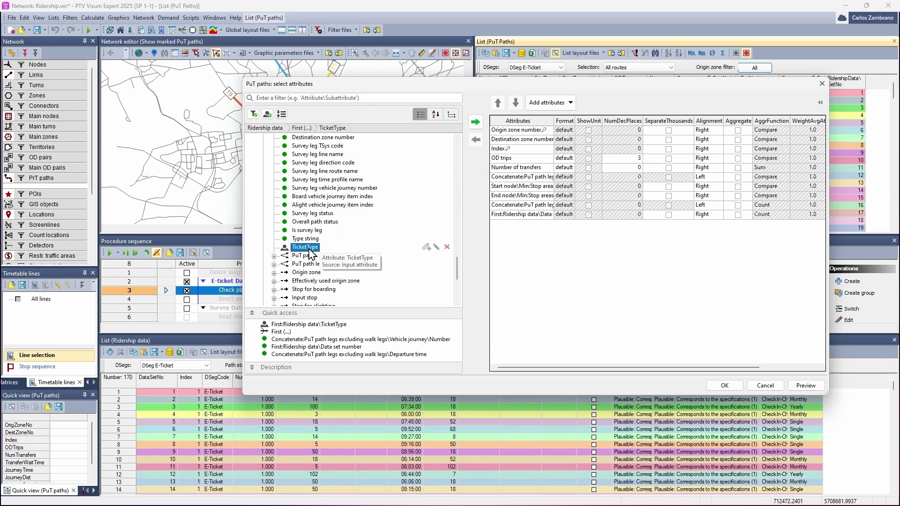
click(475, 122)
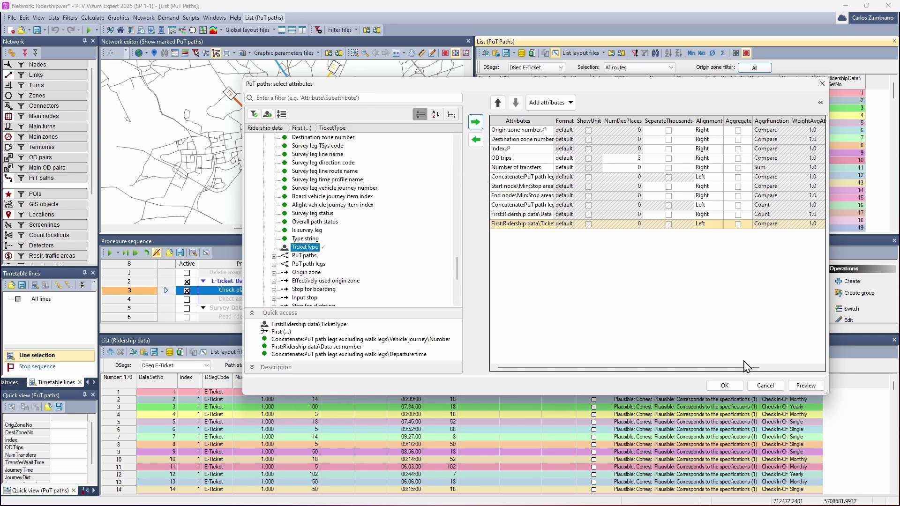
click(724, 385)
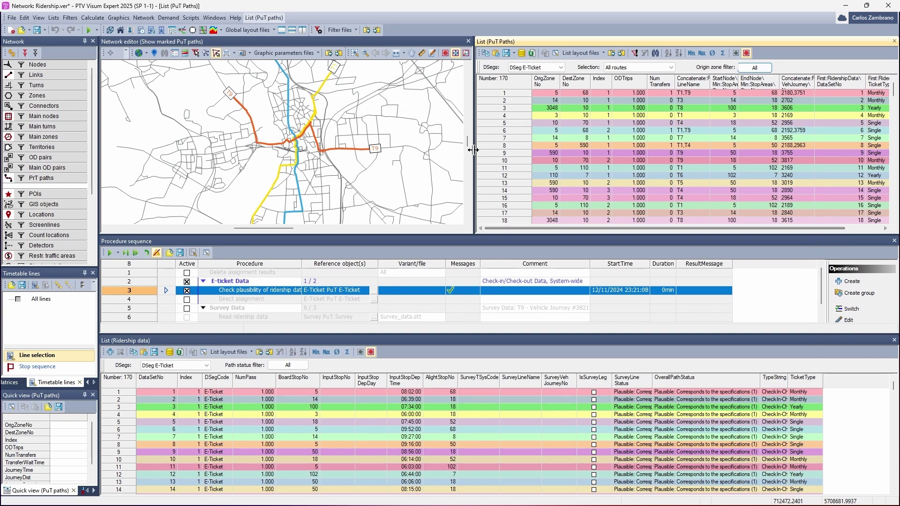
drag(472, 145, 457, 145)
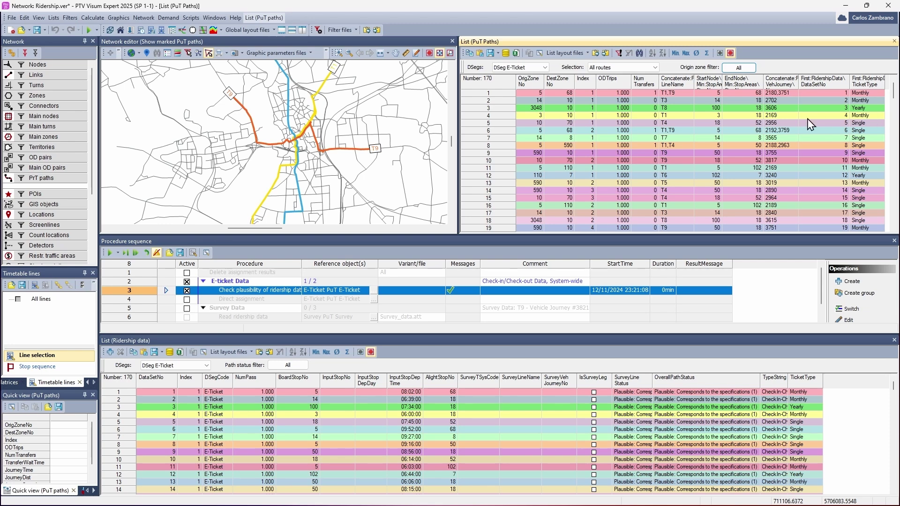
Activate the Direct assignment procedure in the E-ticket Data group and execute only that procedure
click(187, 299)
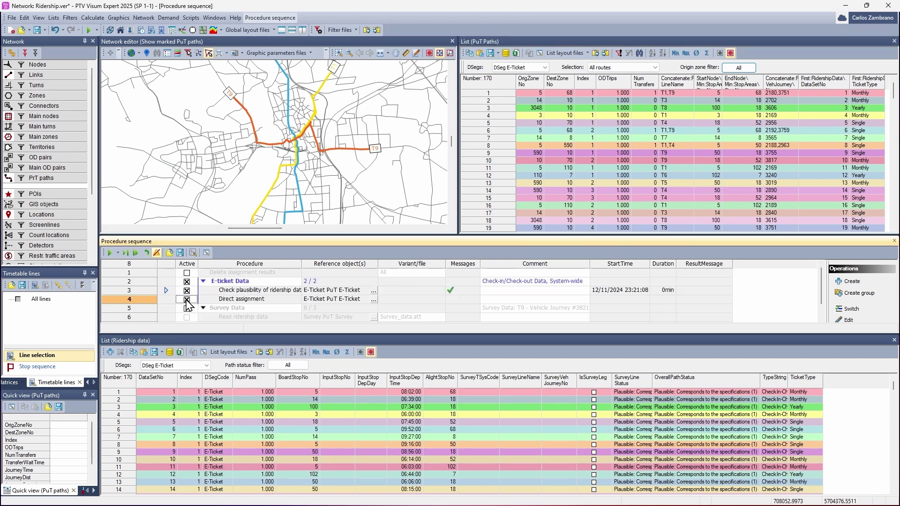
right_click(225, 299)
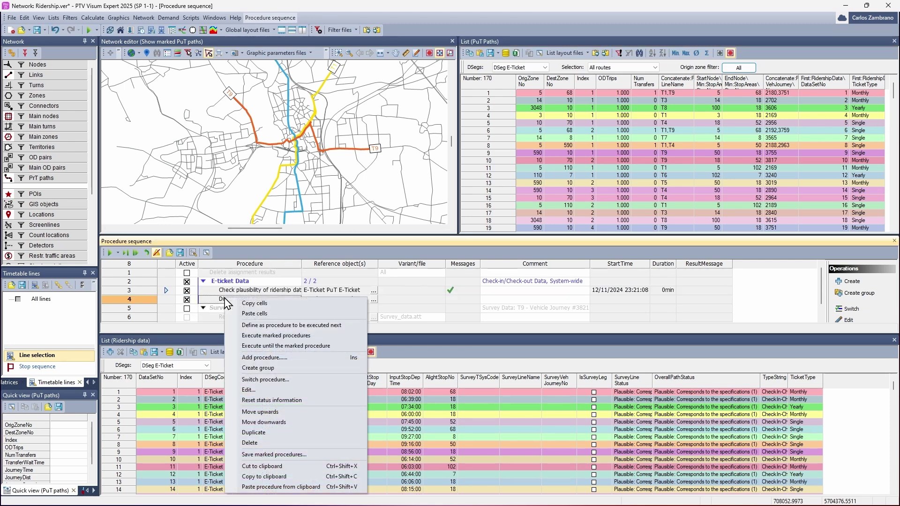
click(316, 336)
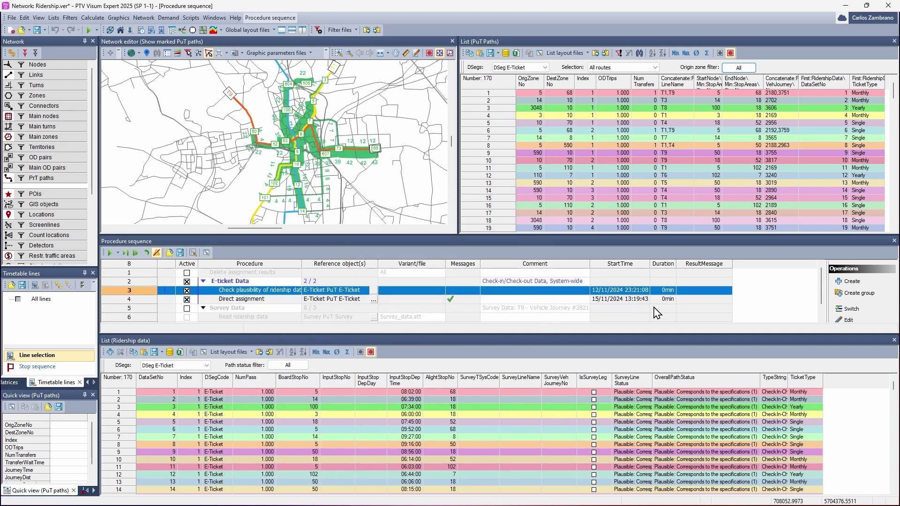
Define a PuT paths condition in the OD pairs filter where First:RidershipData\TicketType equals the value Monthly
click(389, 186)
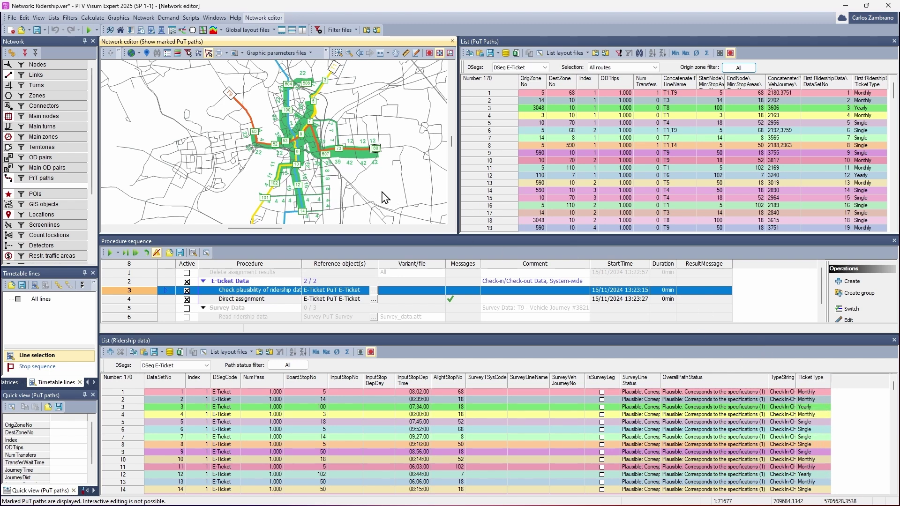
right_click(22, 159)
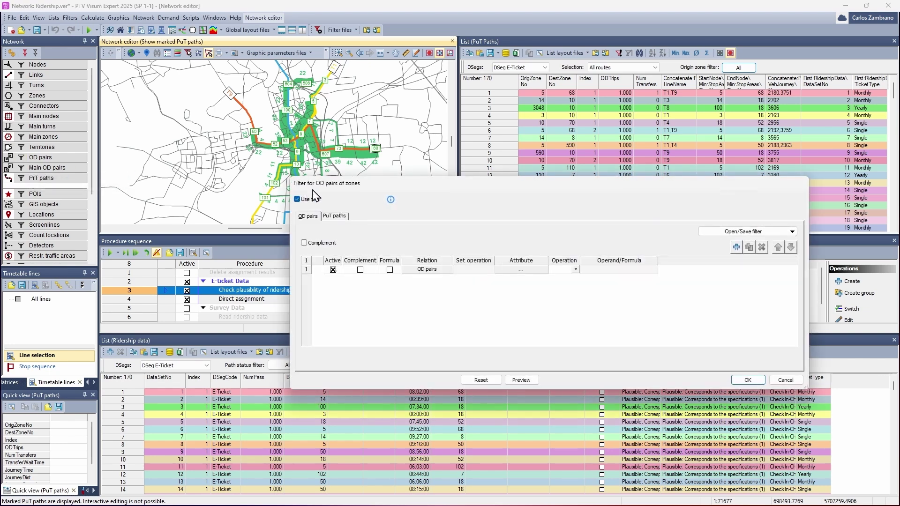
click(336, 218)
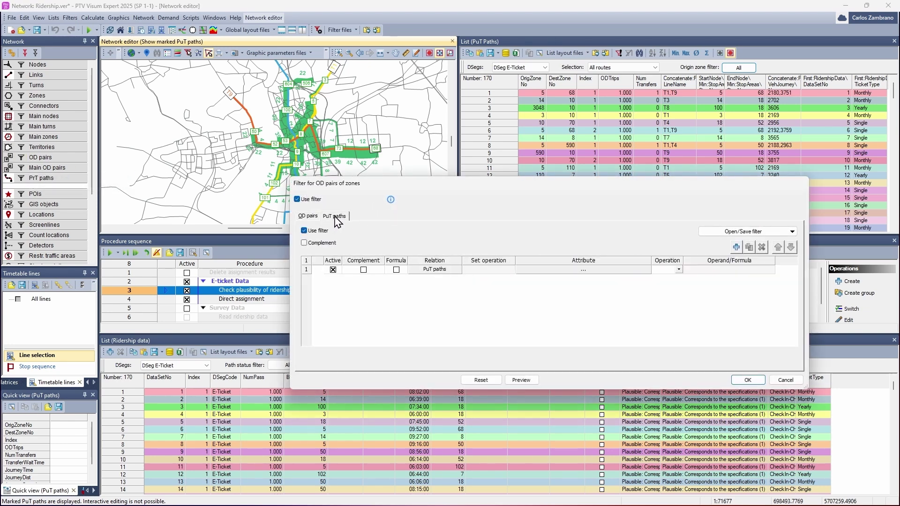
click(604, 271)
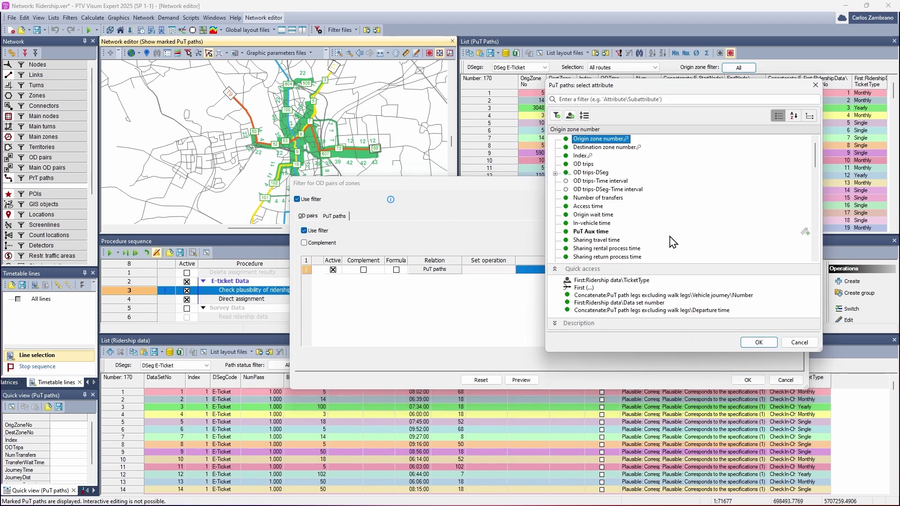
click(615, 284)
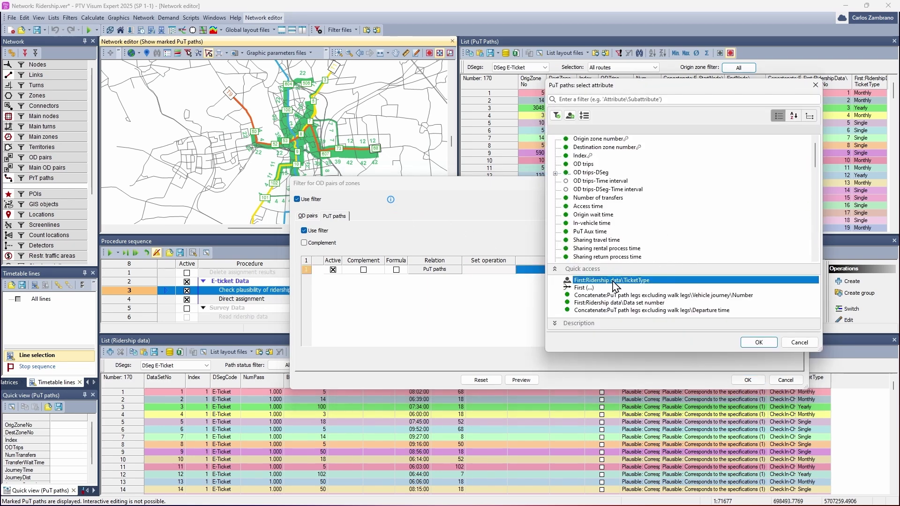
click(755, 344)
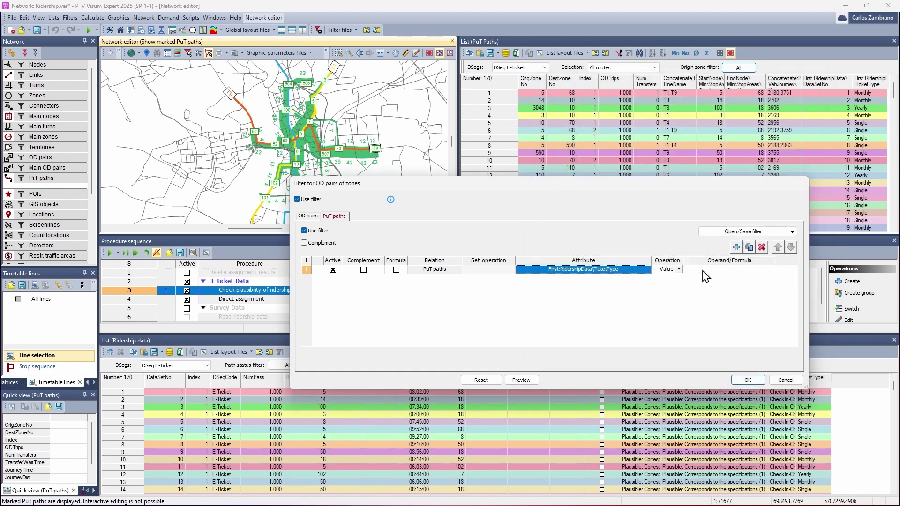
click(702, 270)
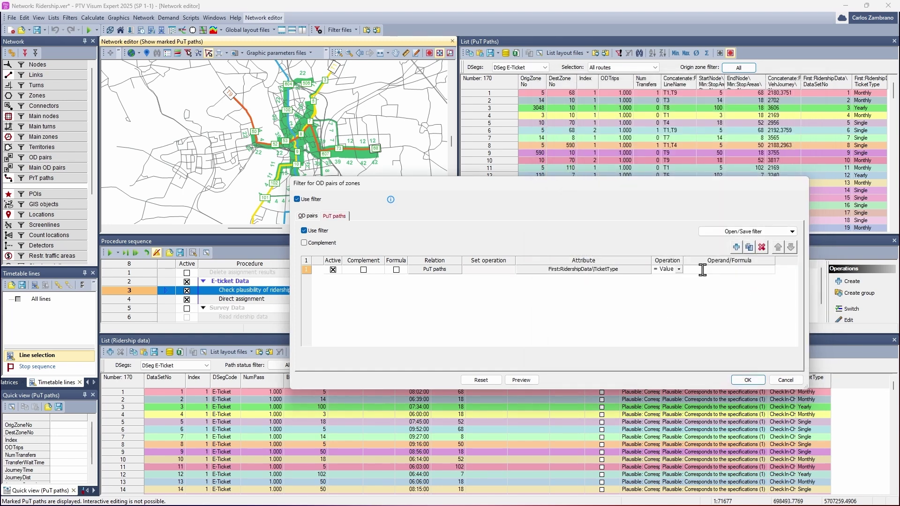
text(Monthly)
key(Return)
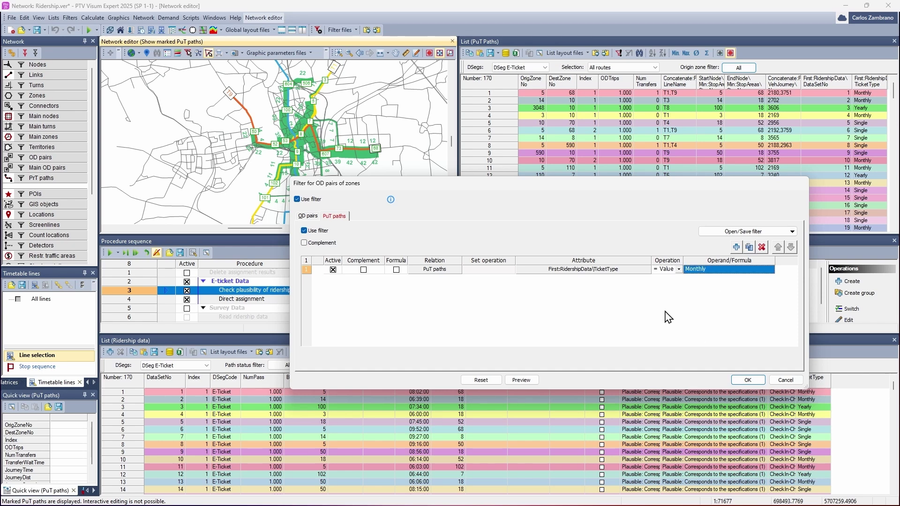
Apply the Monthly ticket filter to the OD pairs and switch the OD pairs filter off again
click(747, 381)
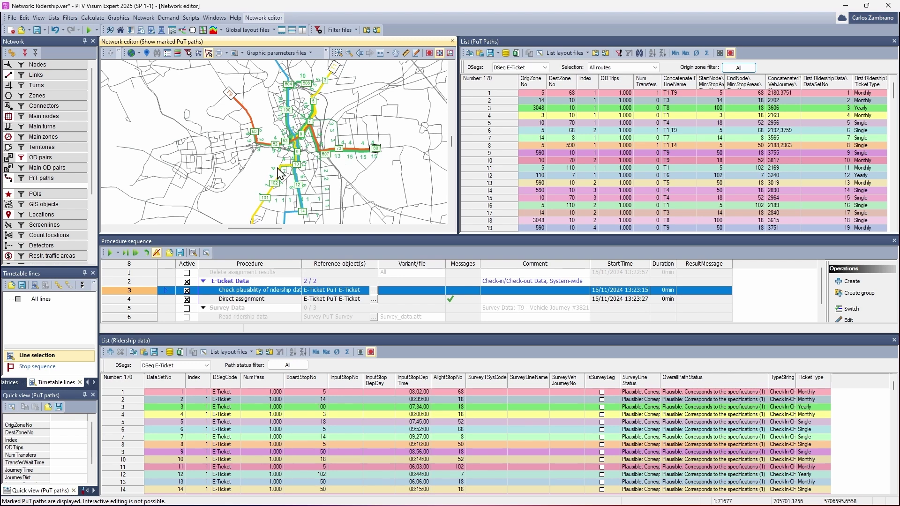
click(22, 160)
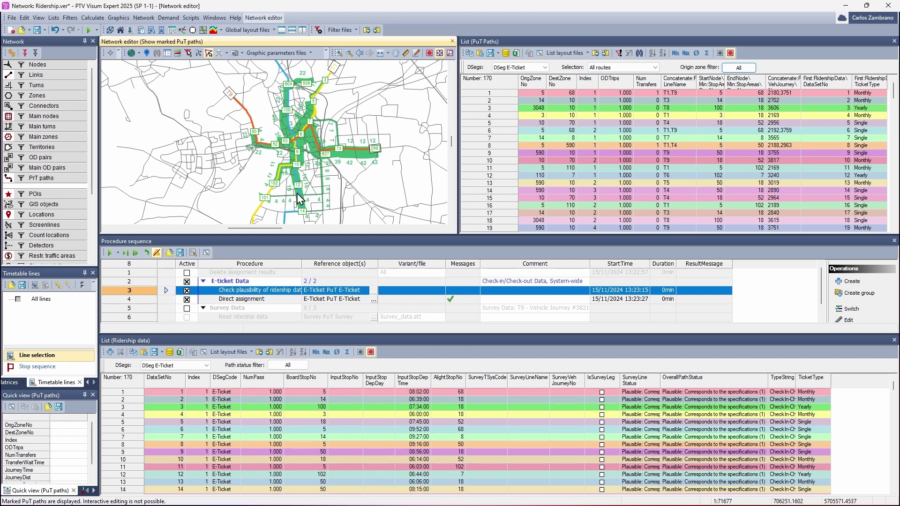
Deactivate and collapse the E-ticket Data group, and activate the Survey Data group with its Read ridership data procedure
drag(167, 295, 172, 319)
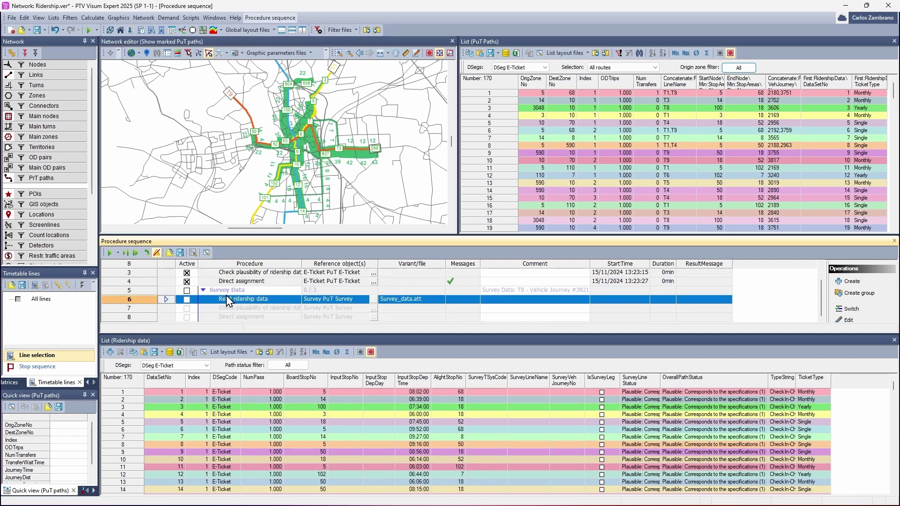
click(186, 282)
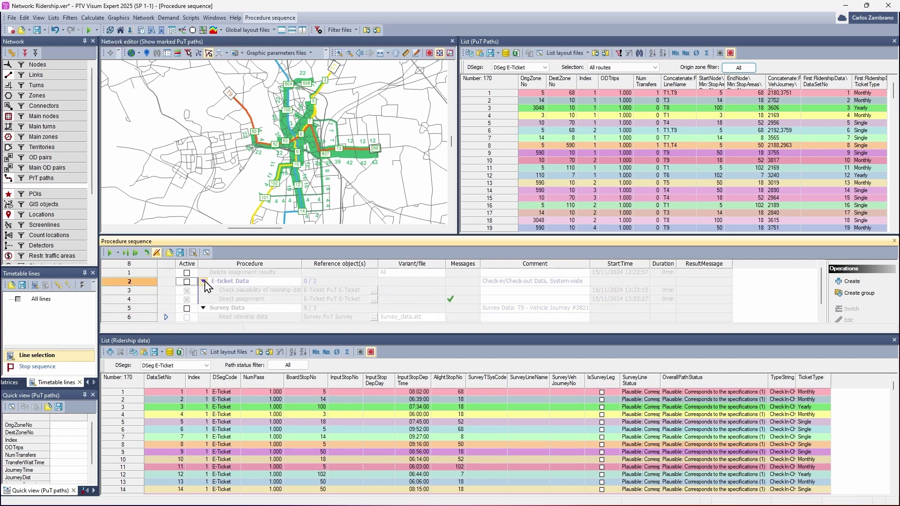
click(203, 281)
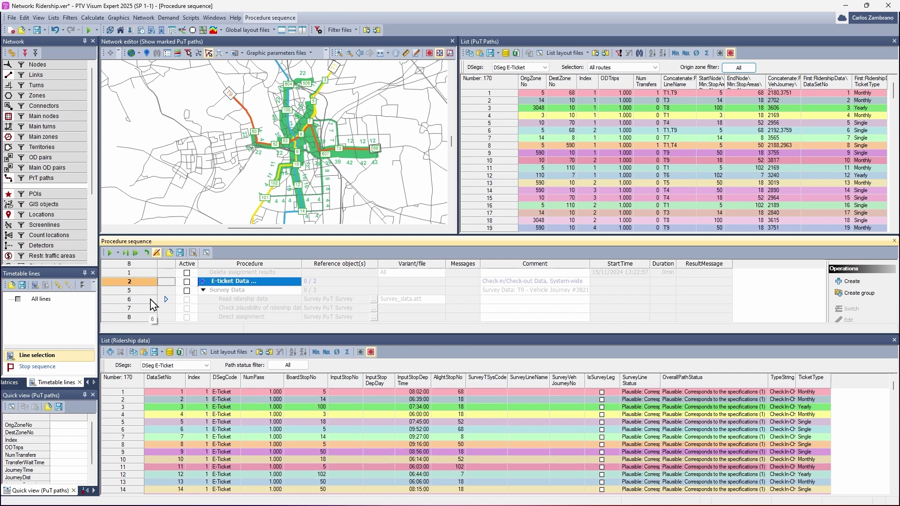
click(150, 301)
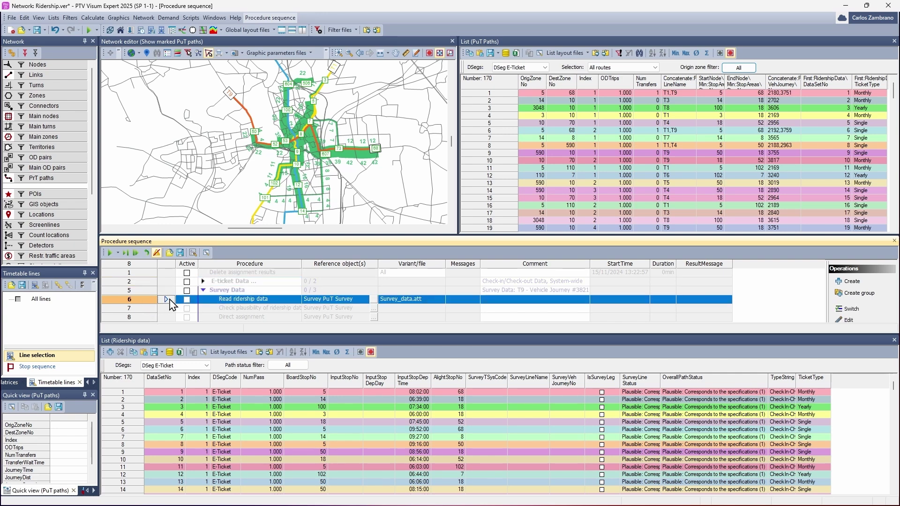
click(186, 291)
click(187, 300)
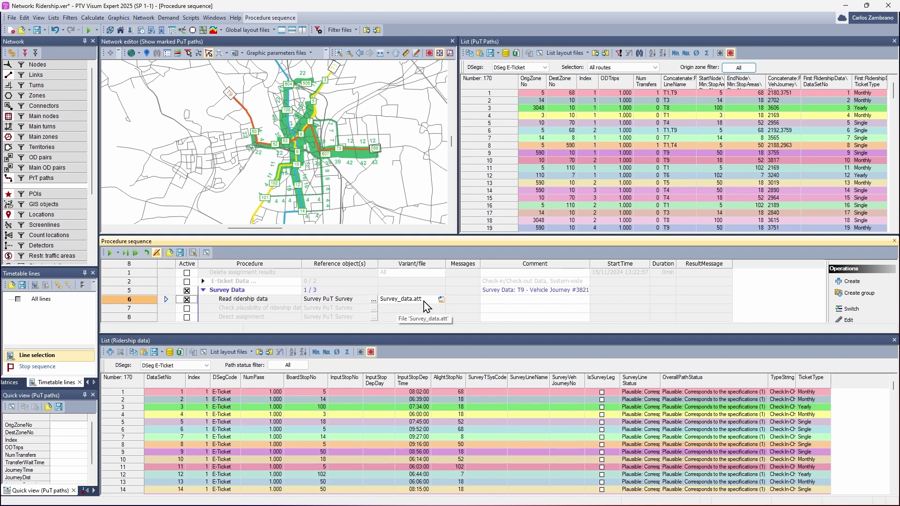
Switch both the PuT paths list and the Ridership data list to the demand segment DSeg Survey
click(526, 67)
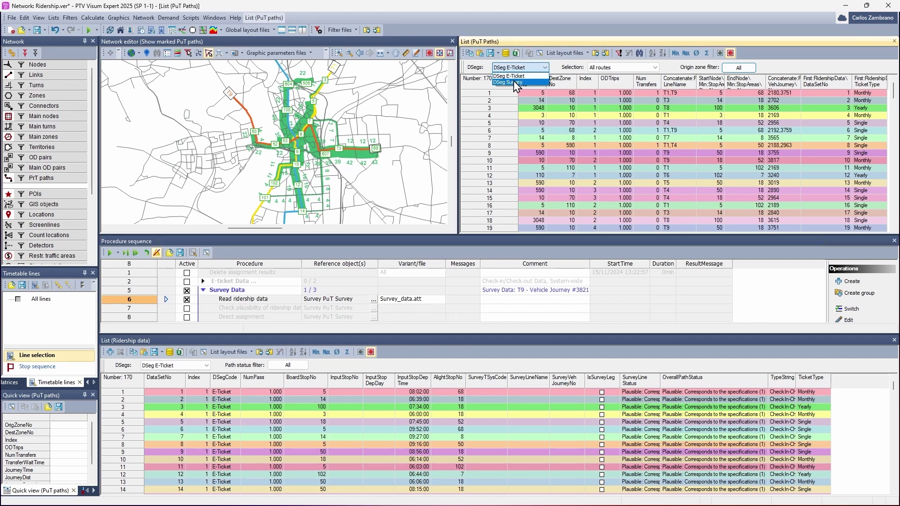
click(514, 82)
click(206, 365)
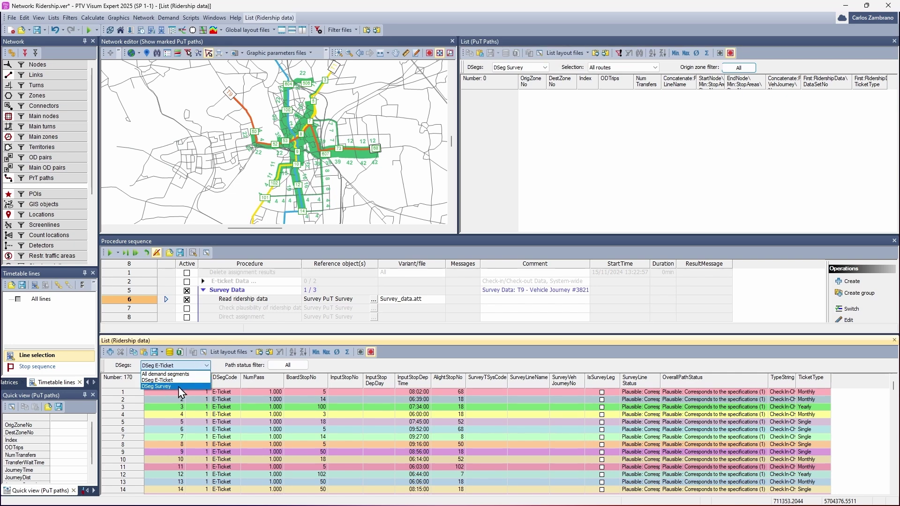
click(178, 387)
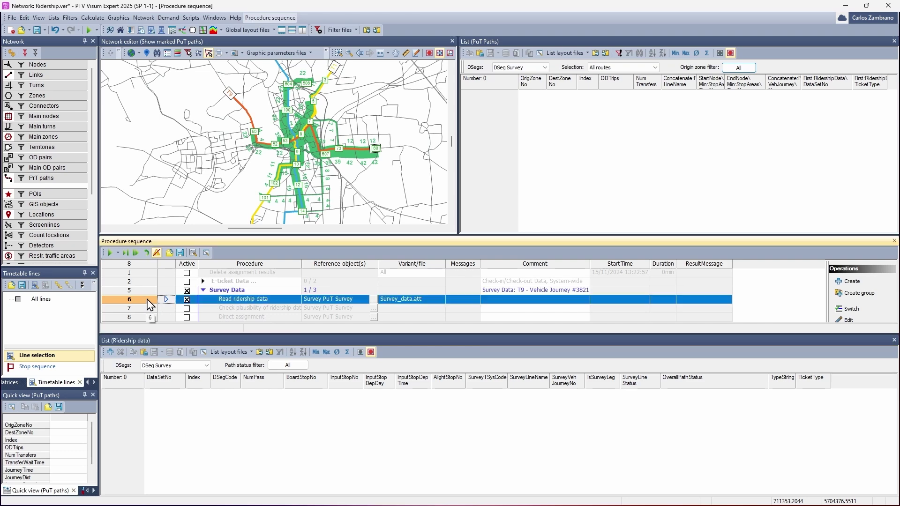
Set the Read ridership data procedure to create the data set with a new number when a number is already in use
right_click(145, 300)
click(239, 393)
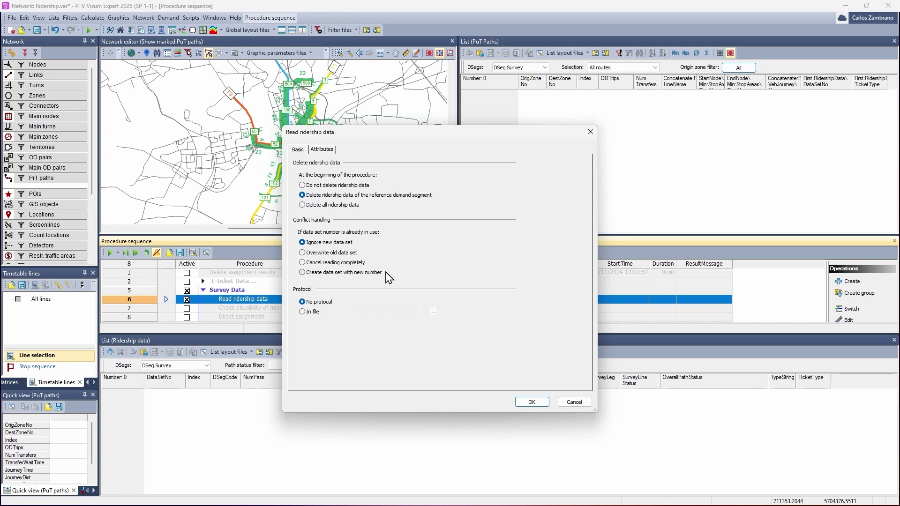
click(303, 272)
Create a user-defined attribute for the unmatched OCCUPATION column, and execute only the Read ridership data procedure
click(328, 149)
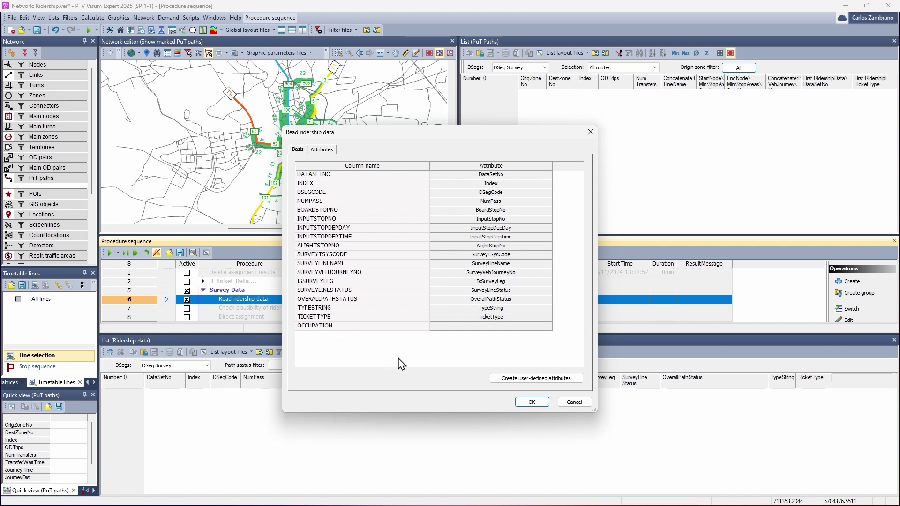
click(324, 316)
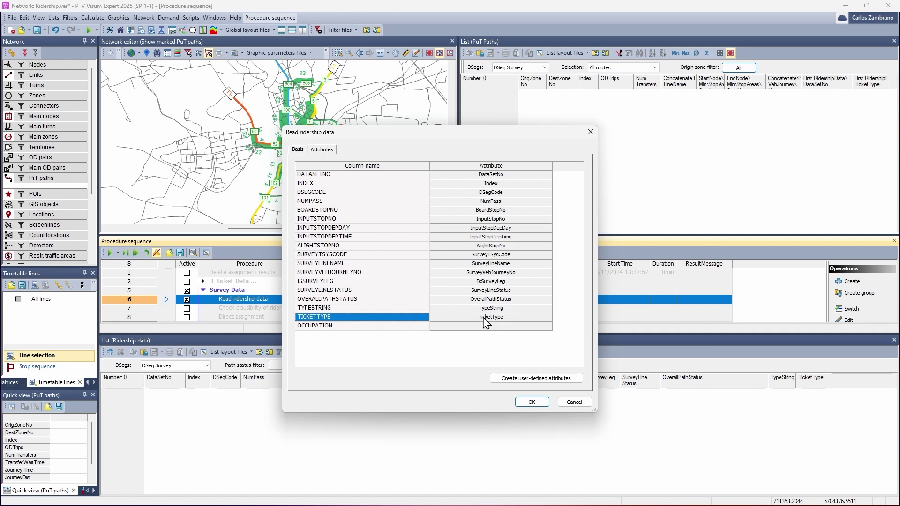
click(334, 326)
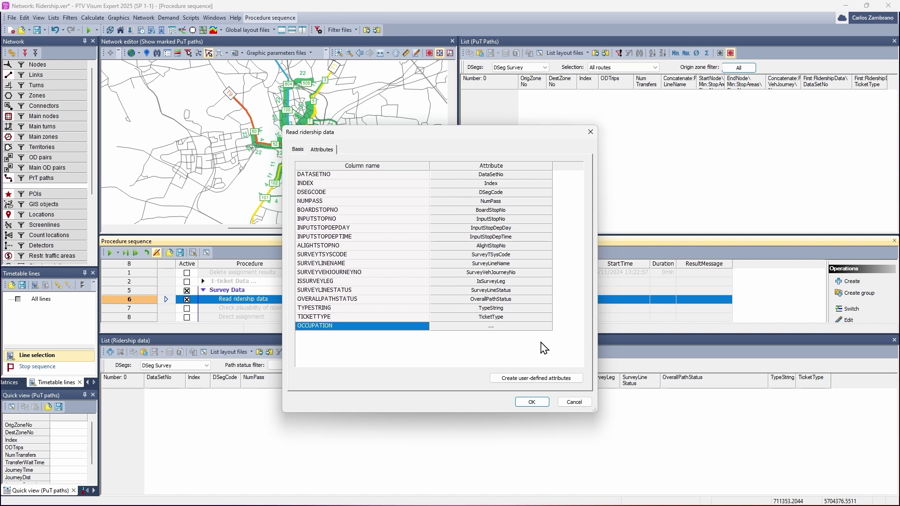
click(560, 379)
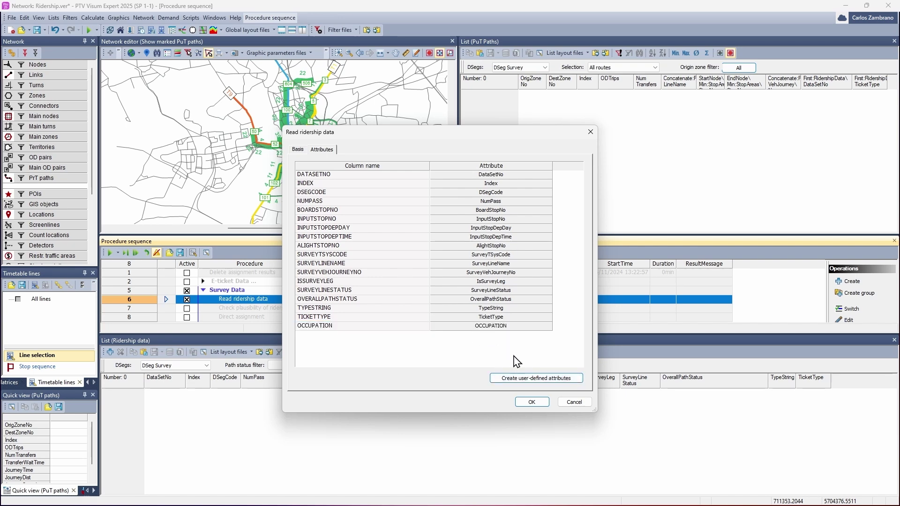
click(532, 402)
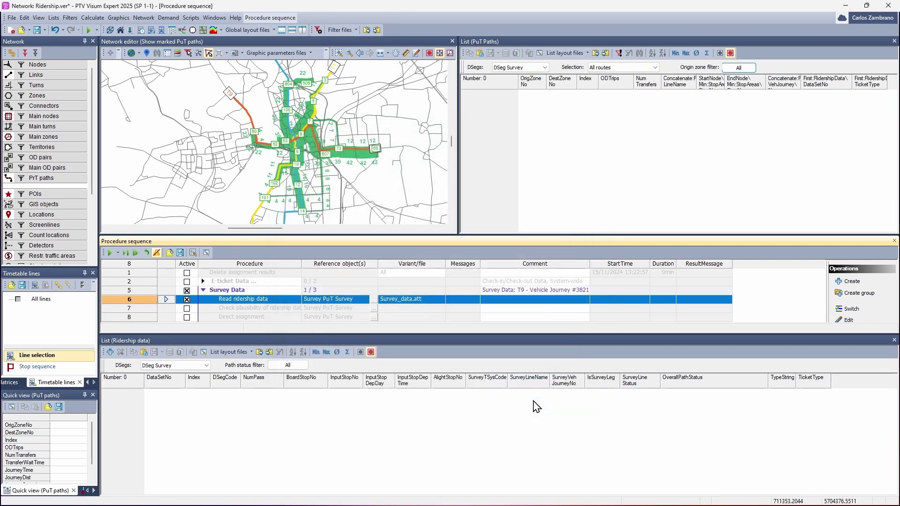
right_click(146, 300)
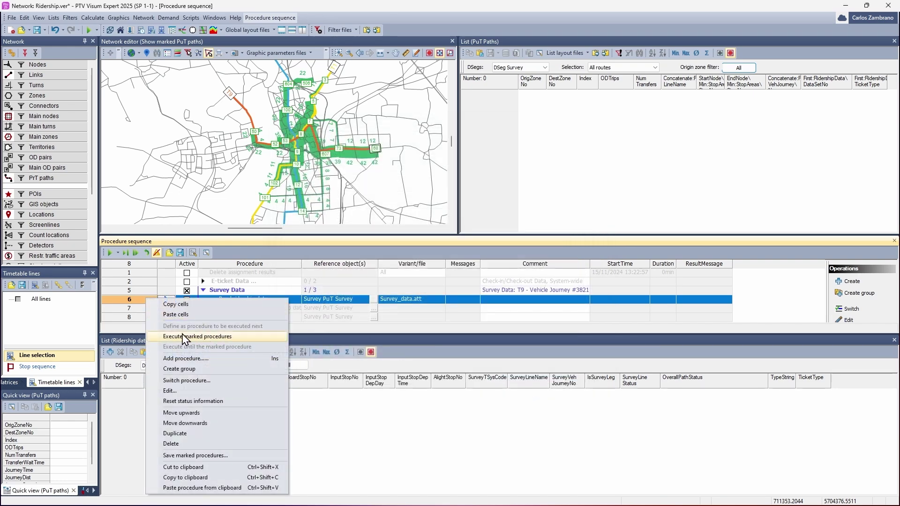
click(232, 337)
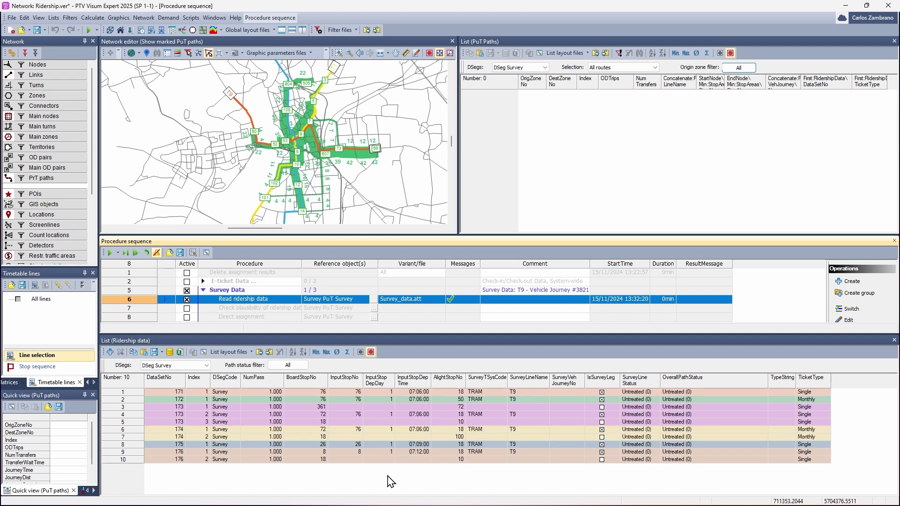
Examine the survey records' boarding, input and alighting stops, input stop departure time, transport system code and line name columns
click(304, 383)
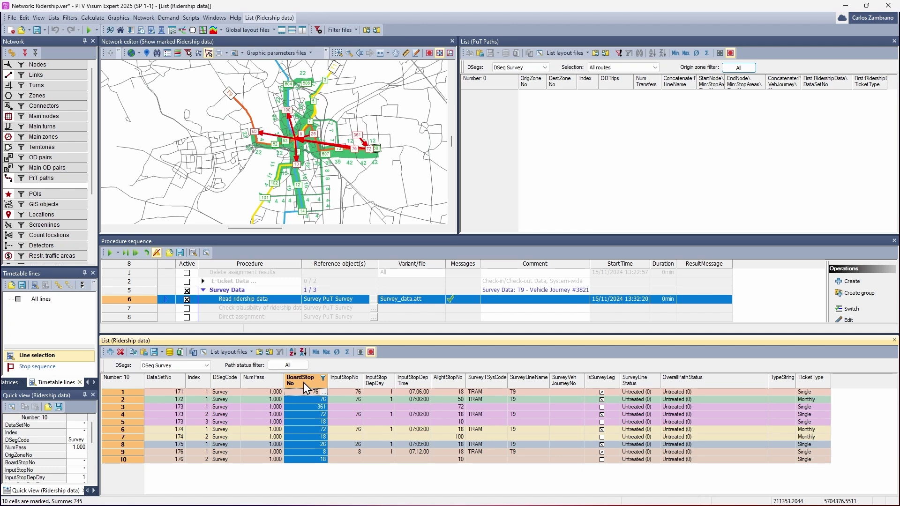
click(349, 385)
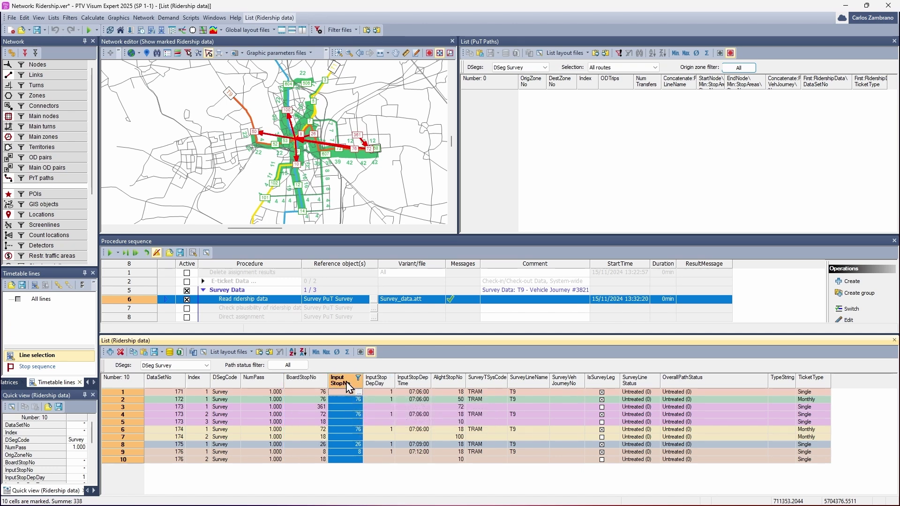
click(409, 385)
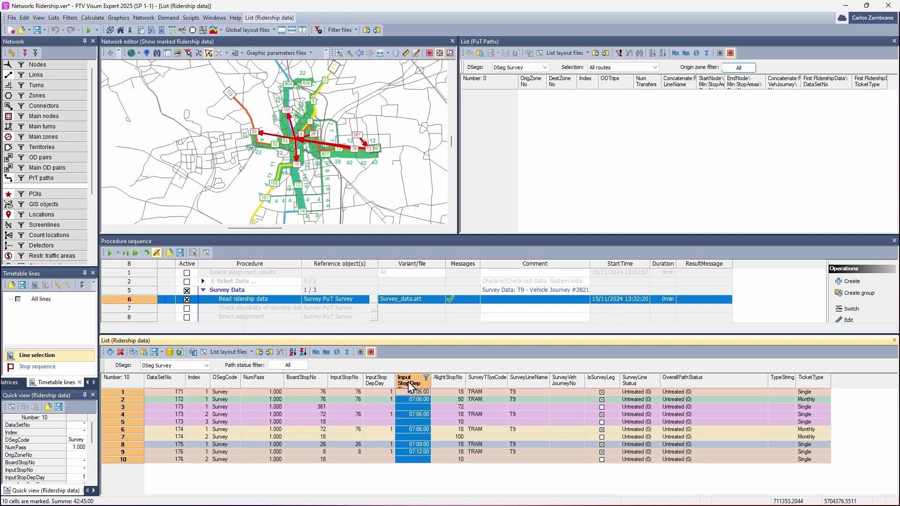
click(453, 382)
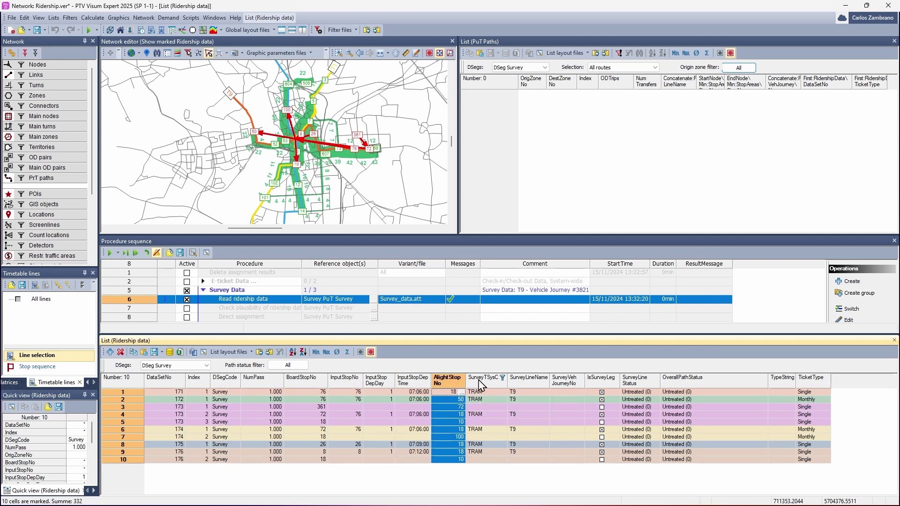
click(490, 382)
click(536, 382)
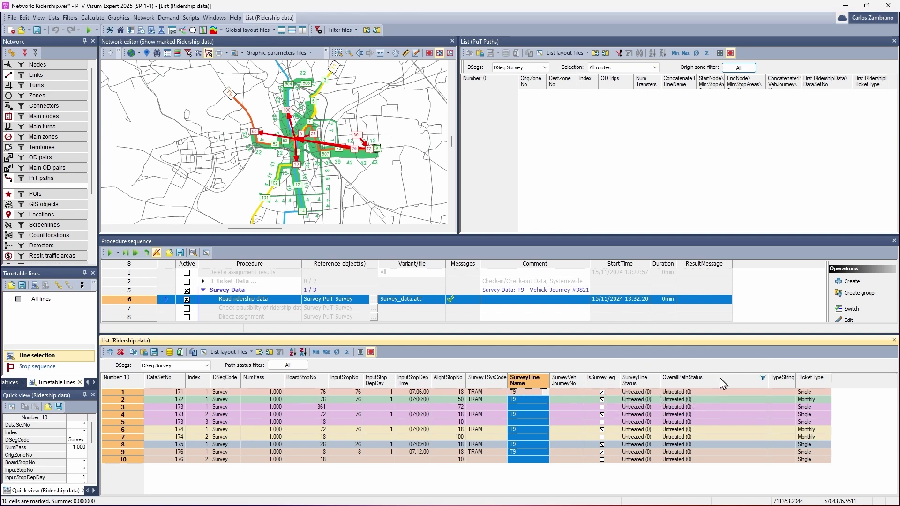
click(857, 396)
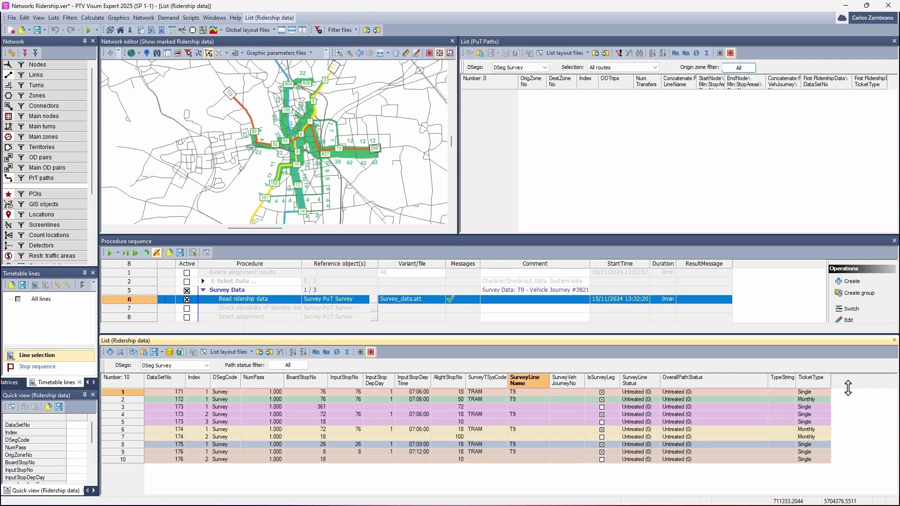
Add the OCCUPATION attribute as the last column of the Ridership data list and fit the column width to its content
click(203, 352)
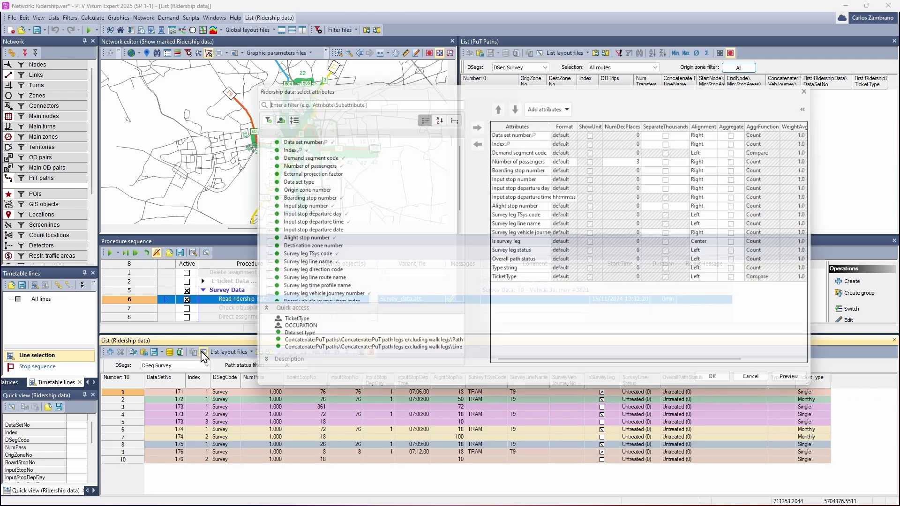
click(300, 331)
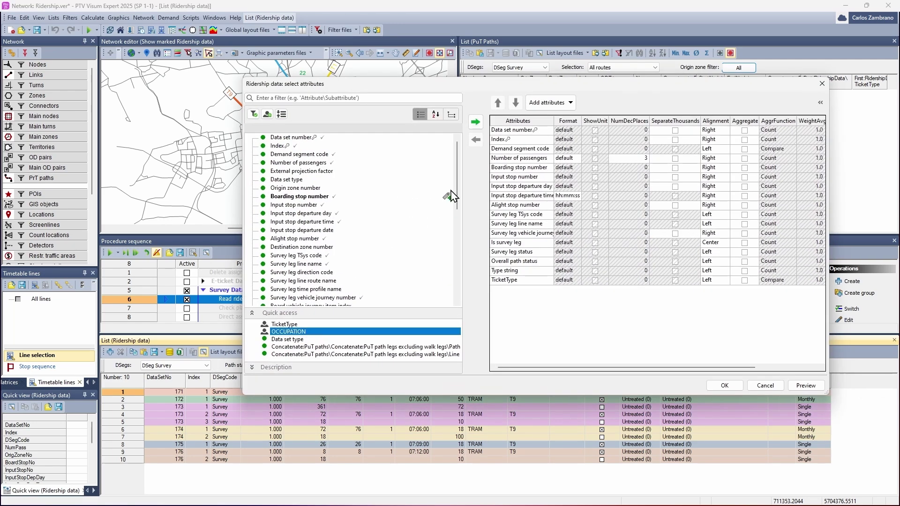
click(476, 124)
click(724, 386)
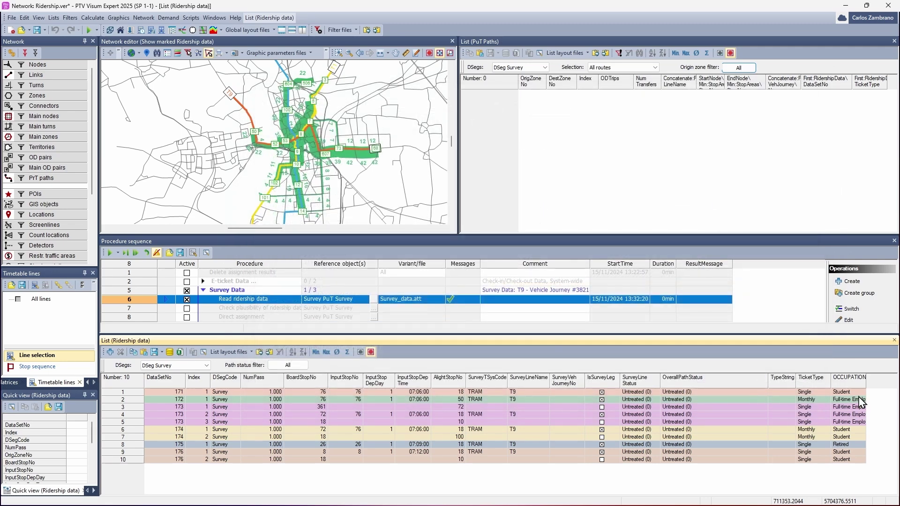
double_click(866, 378)
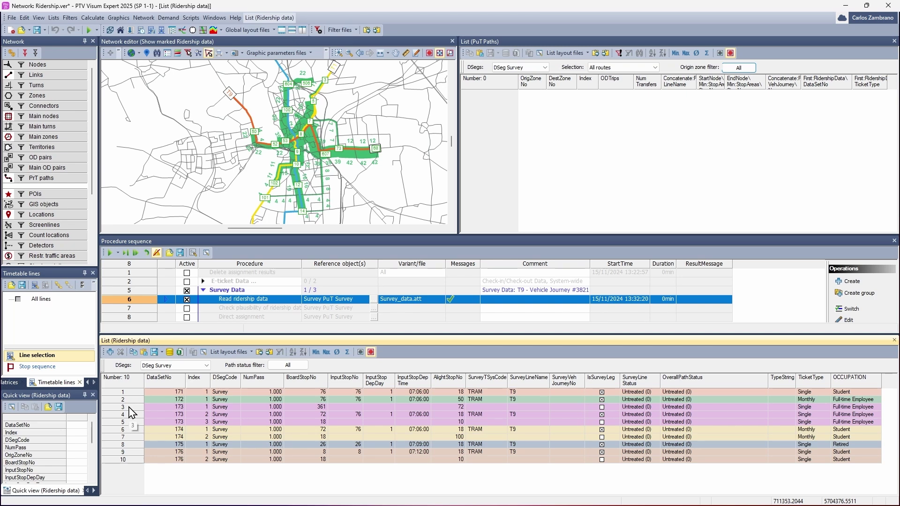
Show all legs of data set 173 on the map together, followed by the legs with index 1, 2 and 3 individually
drag(161, 407, 163, 424)
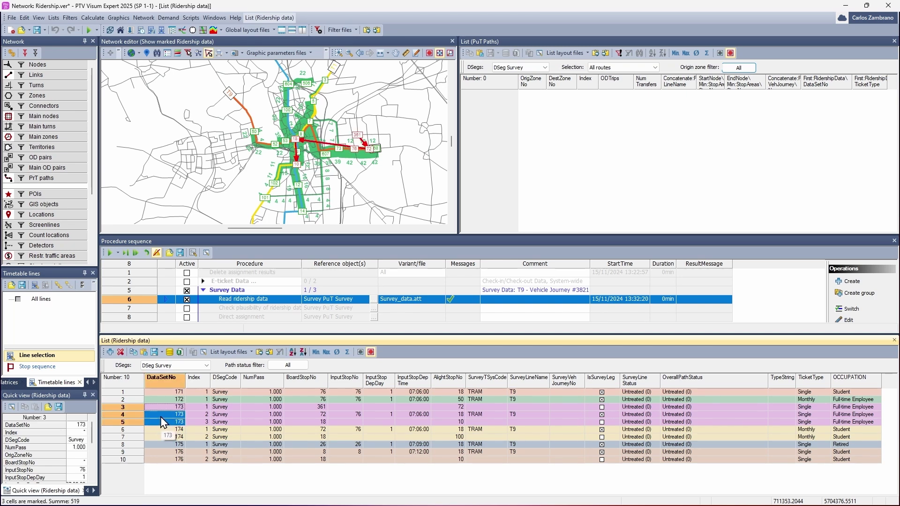
click(200, 406)
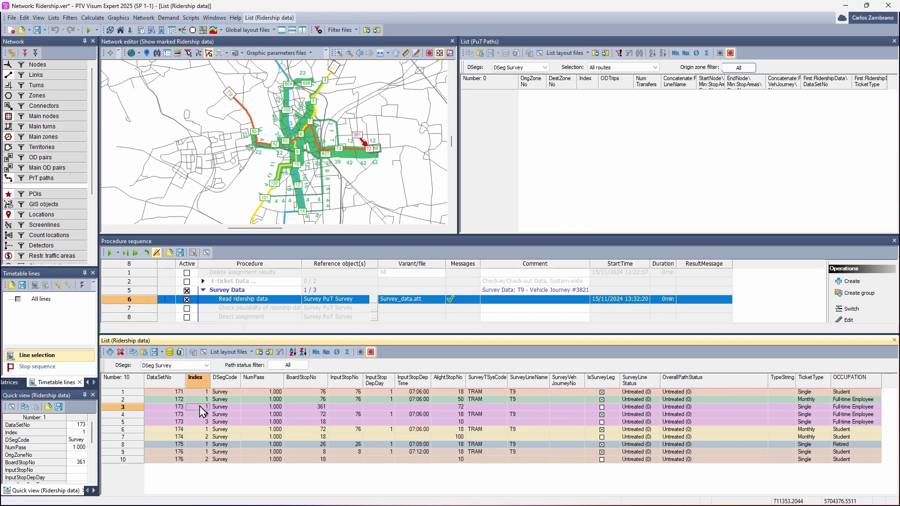
click(197, 415)
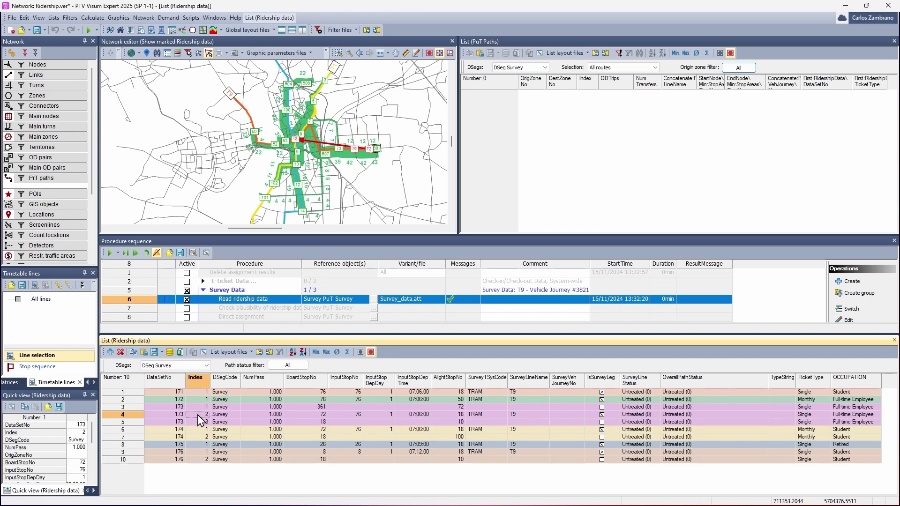
click(200, 422)
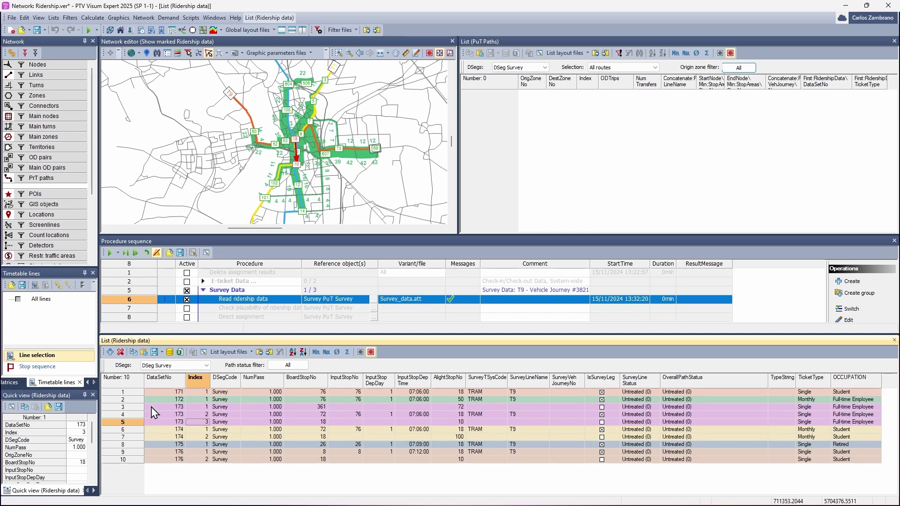
Show the legs of data set 173 one by one on the map, tracing each leg's boarding and alighting stops, and clear the marking
click(136, 406)
scroll(313, 145, up, 1)
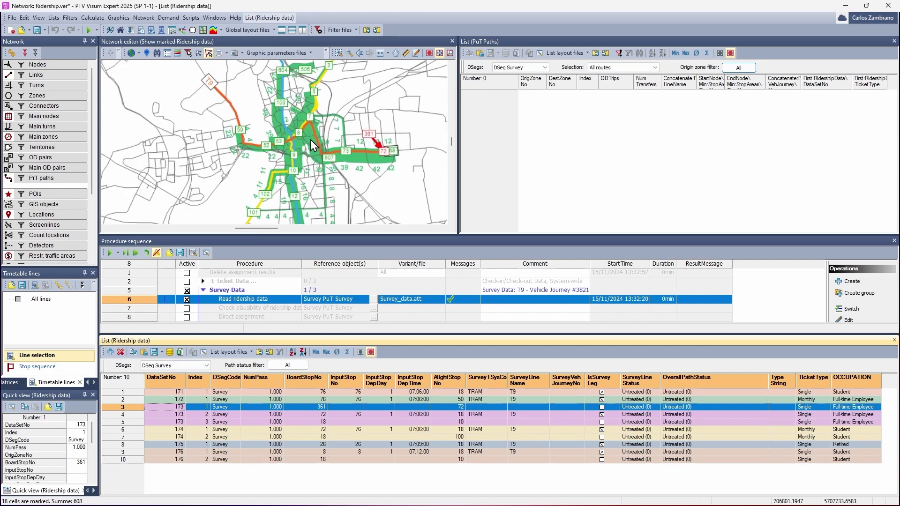
scroll(312, 145, up, 2)
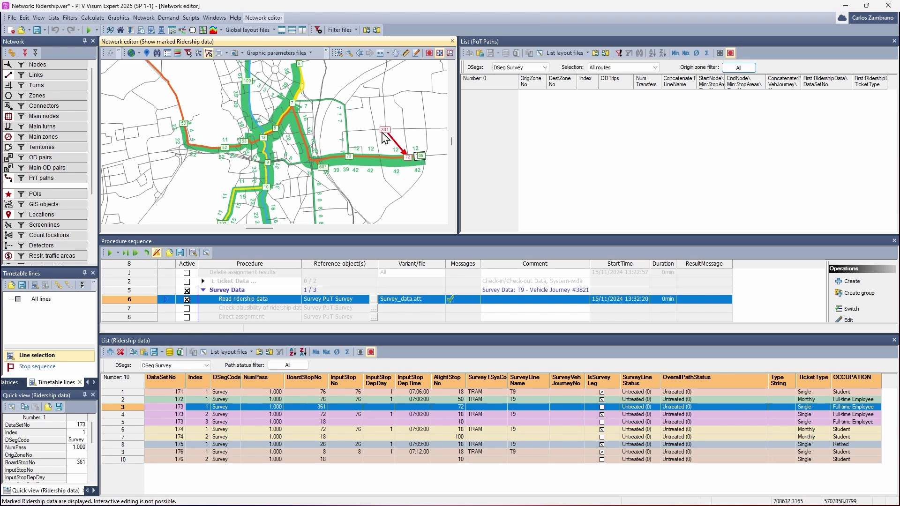
click(134, 414)
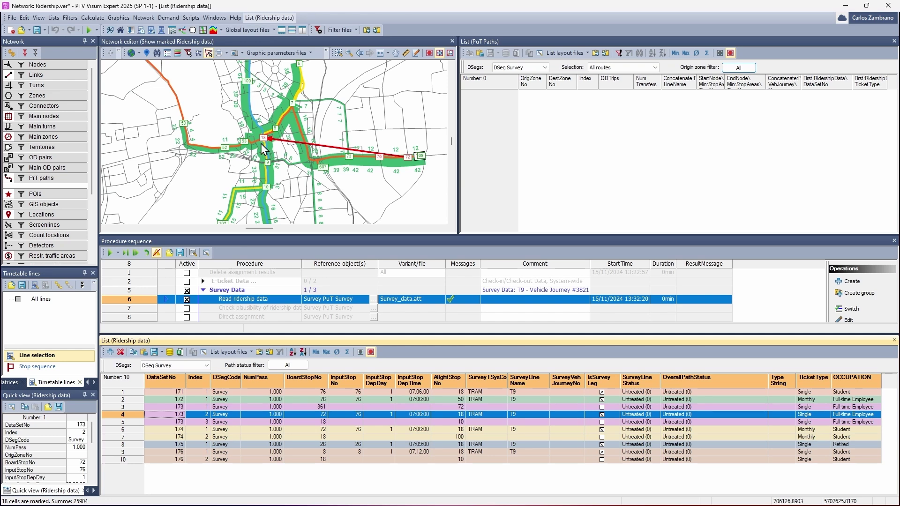
click(125, 422)
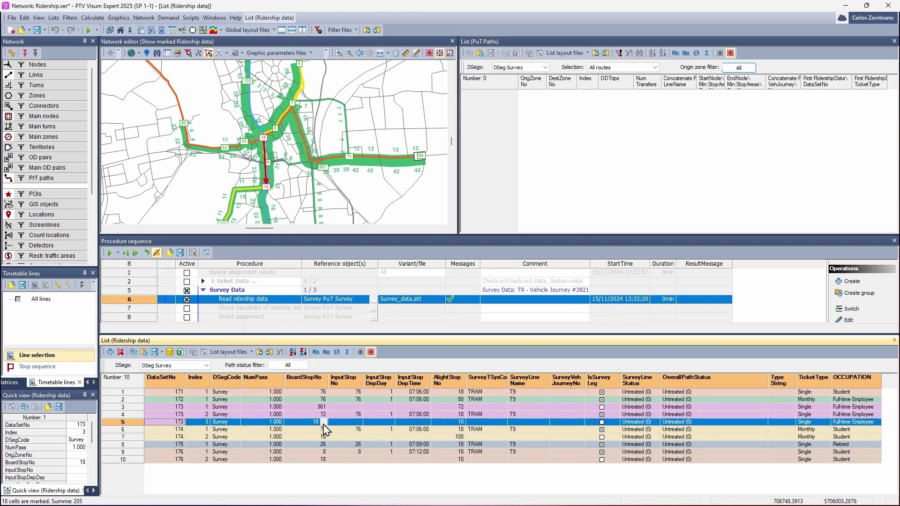
click(124, 414)
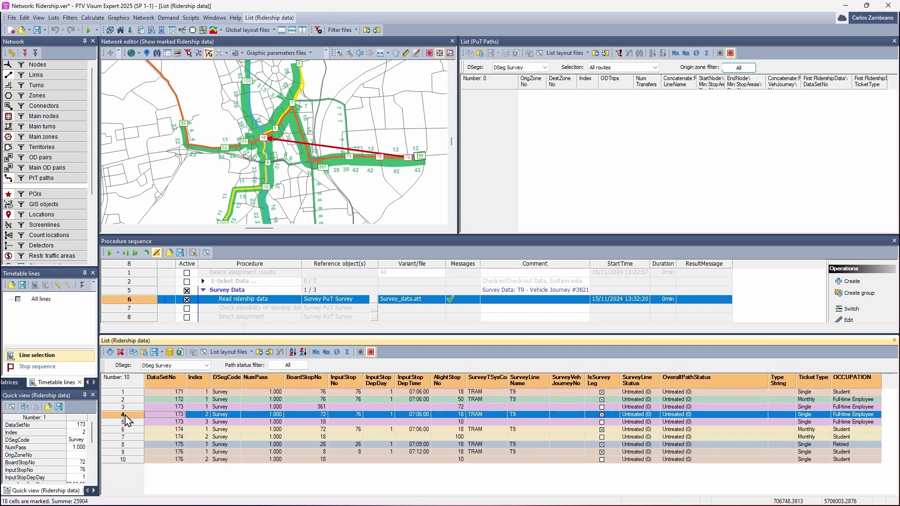
click(127, 407)
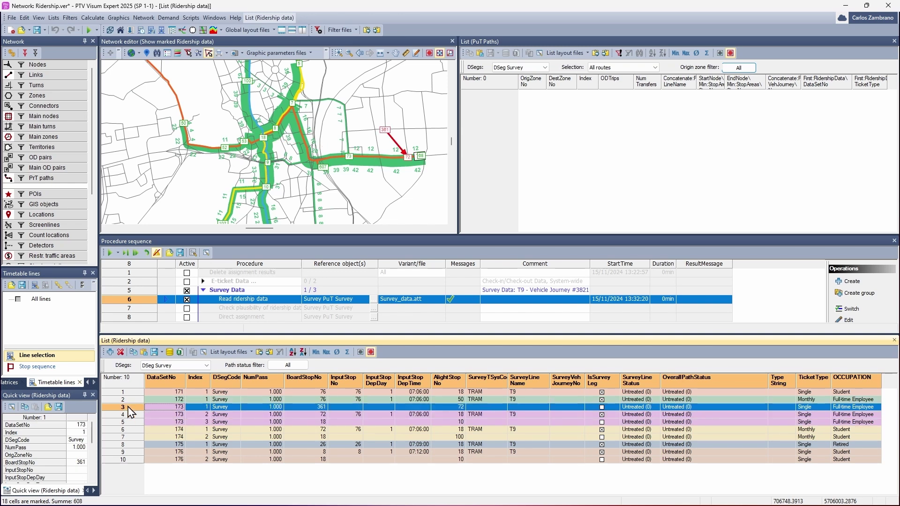
click(127, 422)
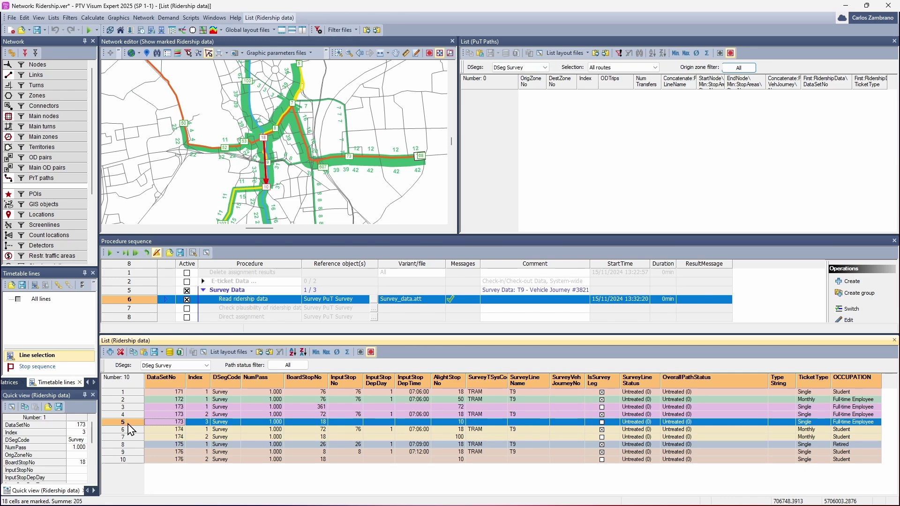
click(199, 484)
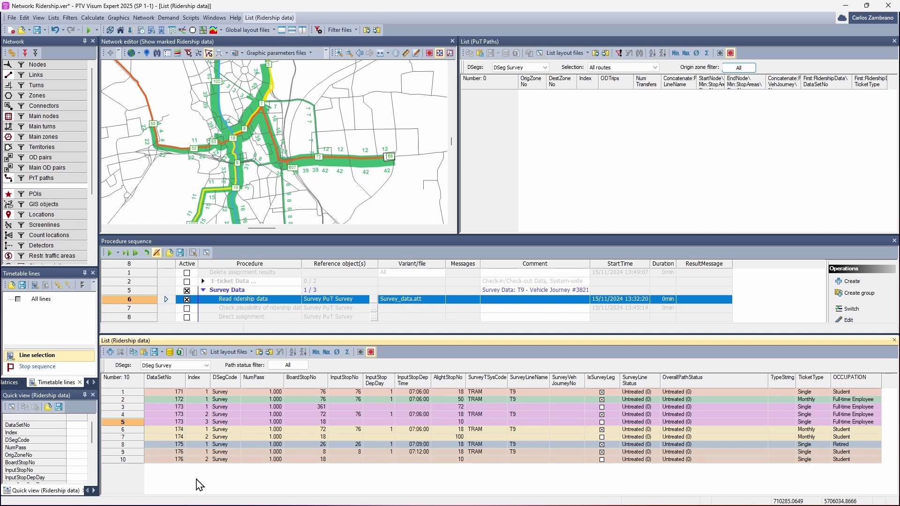
Create a new ridership record for the Survey demand segment
click(110, 352)
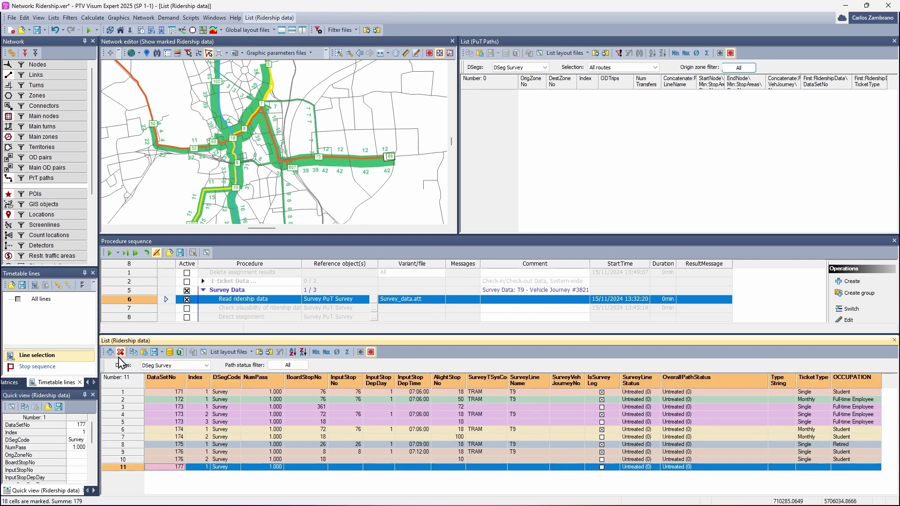
click(238, 485)
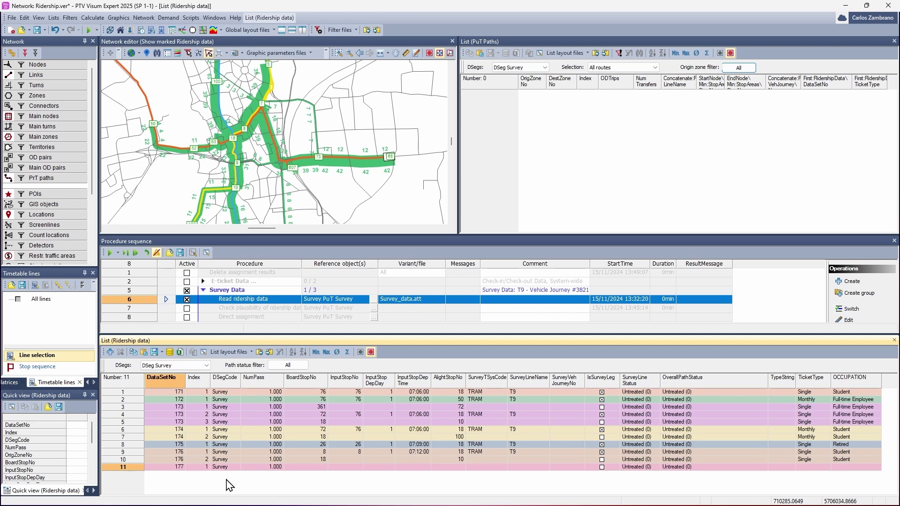
Add a second entry to data set 177, and delete that entry
right_click(171, 466)
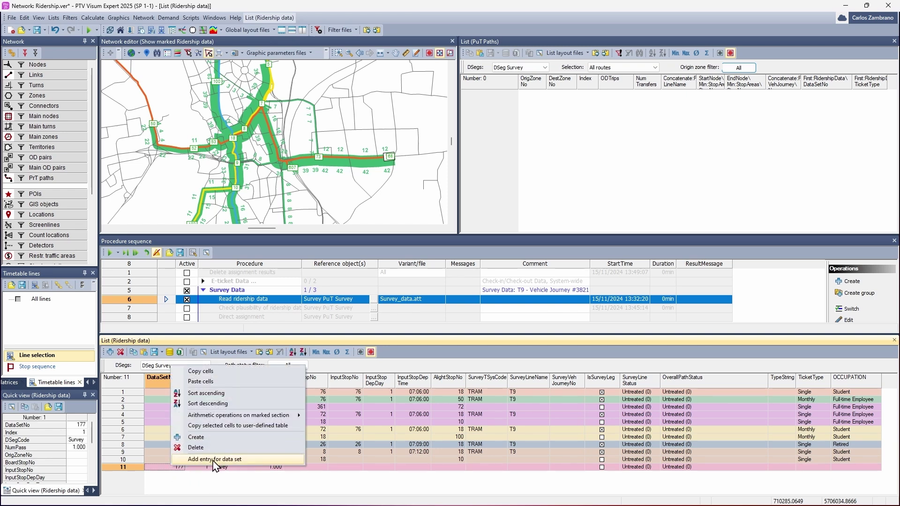
click(255, 461)
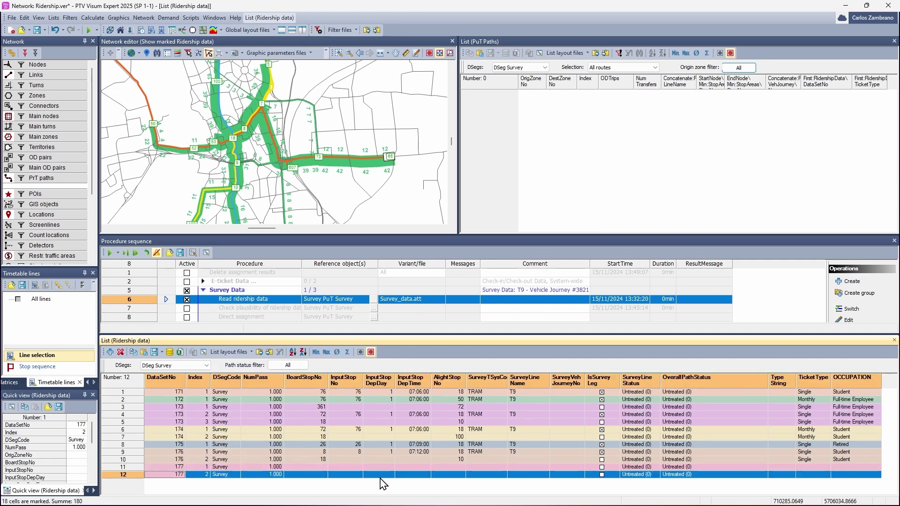
right_click(138, 476)
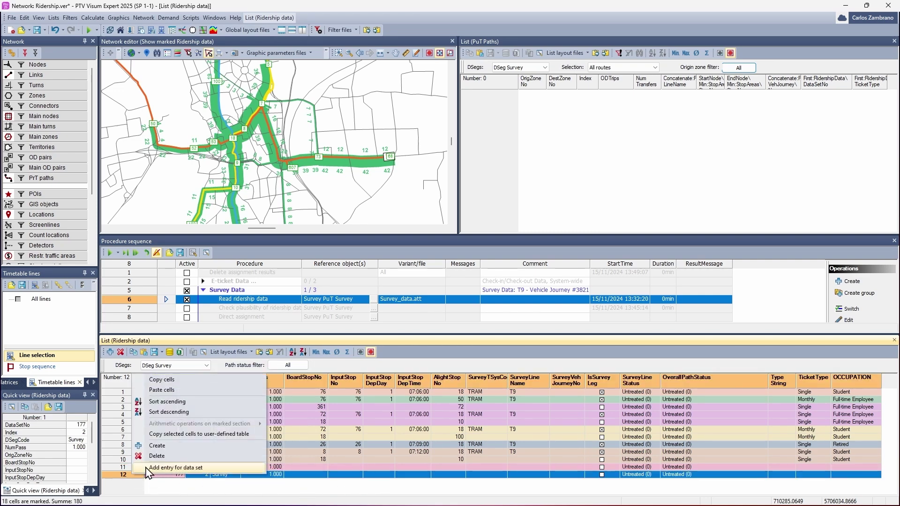
click(182, 459)
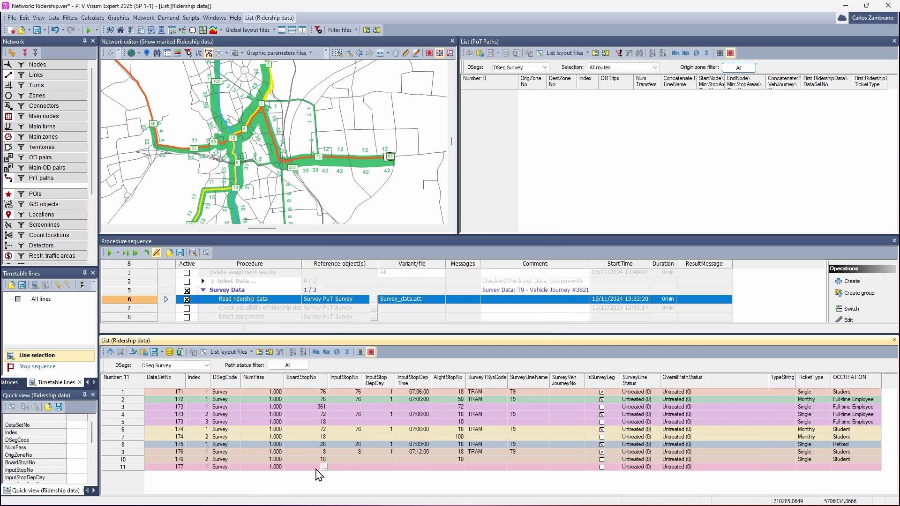
Set both the boarding stop and the input stop of the data set 177 record to 53
click(318, 467)
click(324, 466)
text(53)
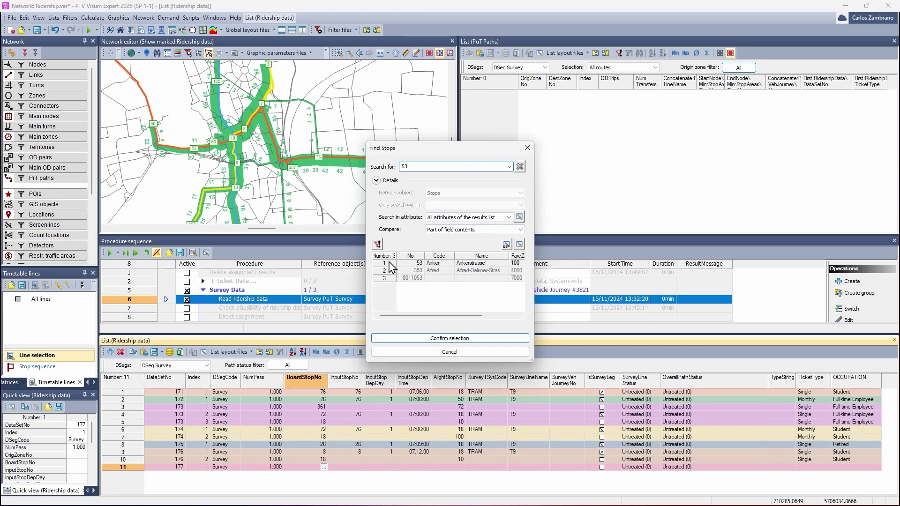
click(391, 264)
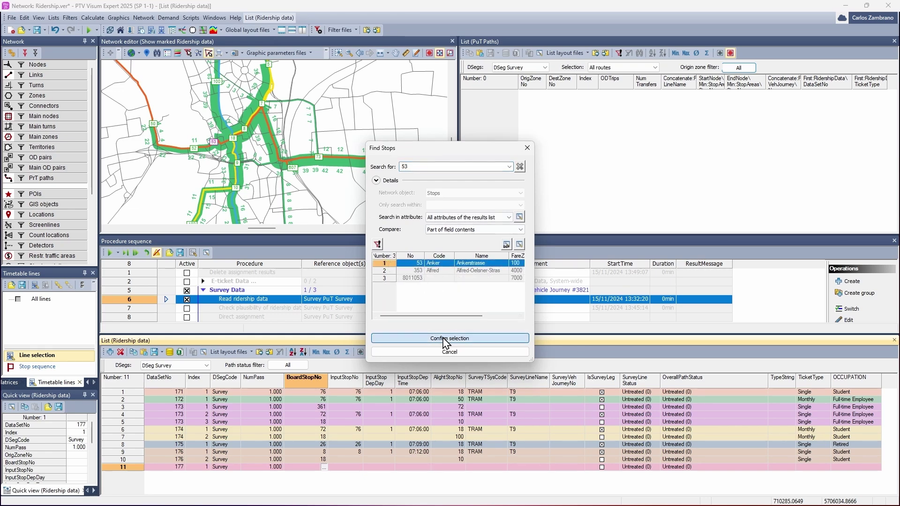
click(442, 337)
click(352, 466)
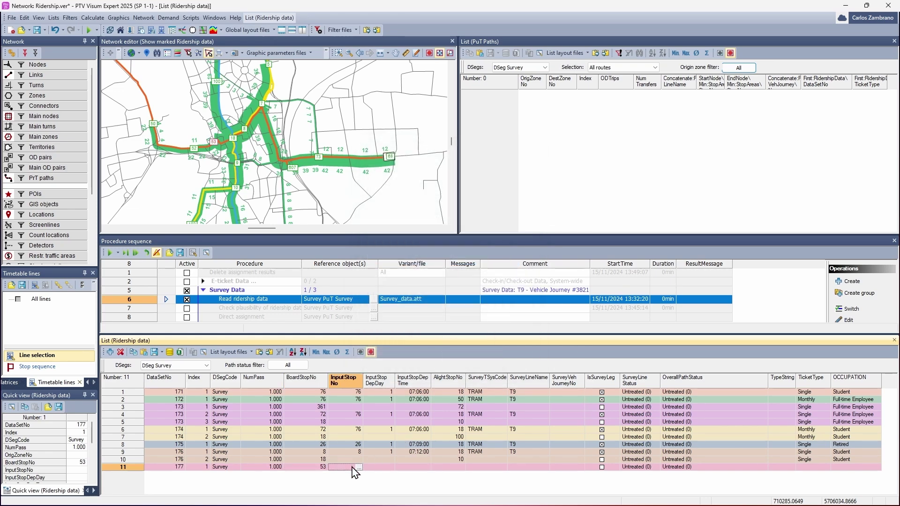
text(53)
Set the data set 177 record's input stop departure to day 1 at 07:14:00 and its alighting stop to 50
click(384, 467)
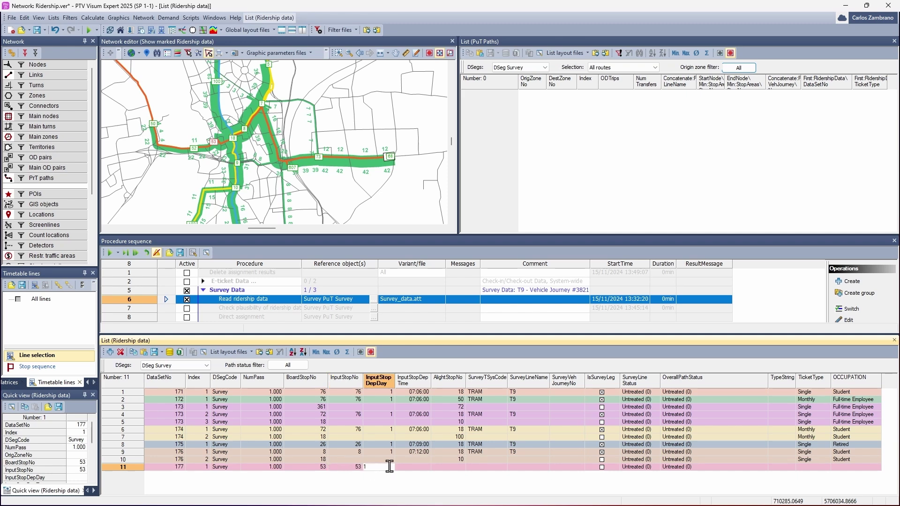
click(416, 468)
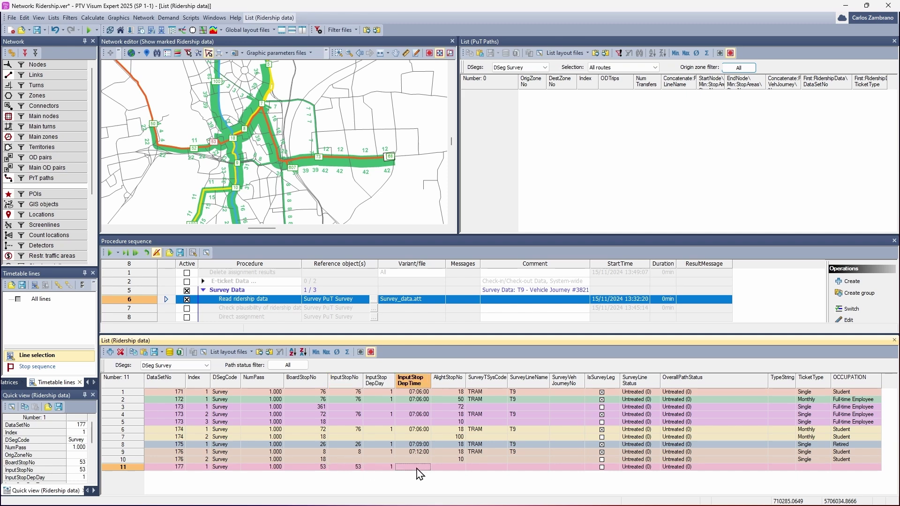
text(7:14:00)
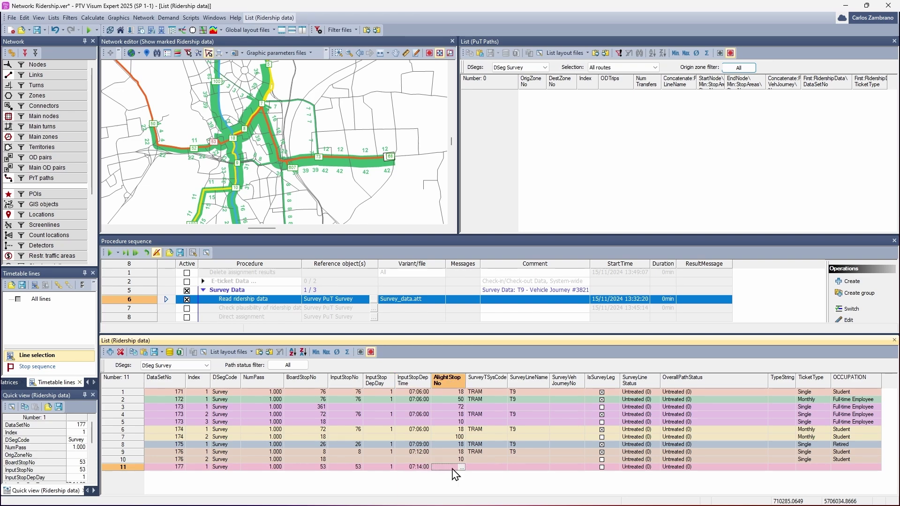
click(461, 467)
click(461, 467)
text(50)
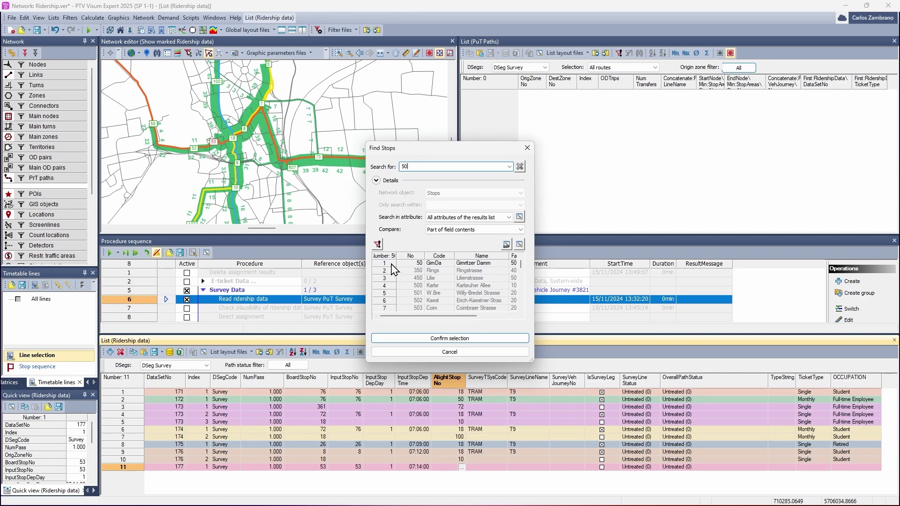
click(450, 338)
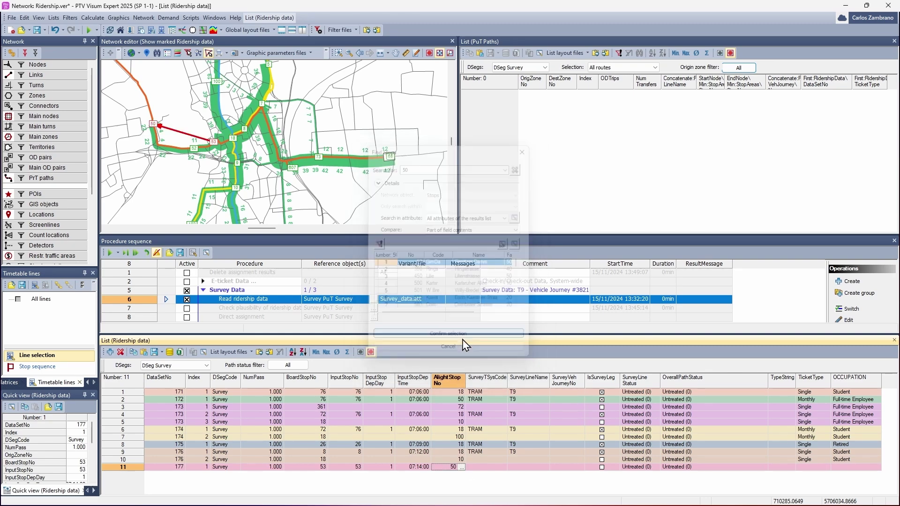
Complete the data set 177 record with TRAM line T9, marked as survey leg, ticket type Single and occupation Student
click(527, 468)
text(T9)
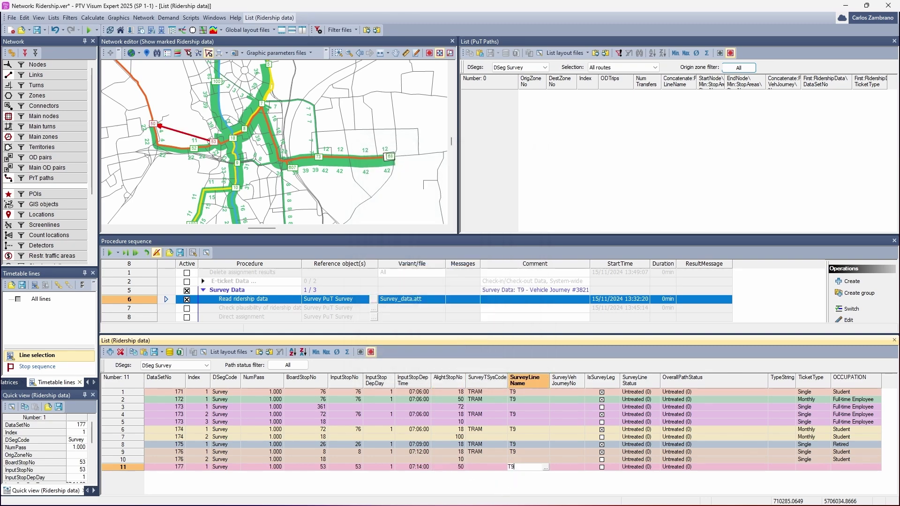
key(Return)
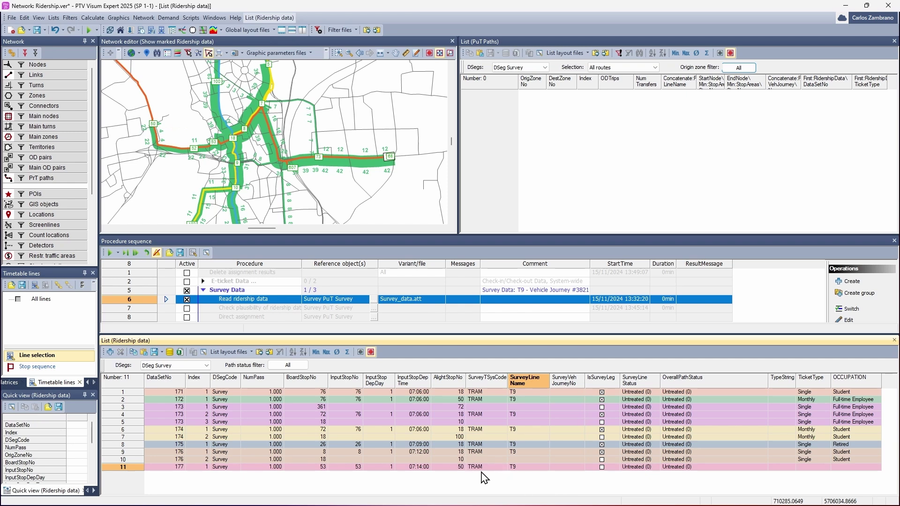
click(601, 467)
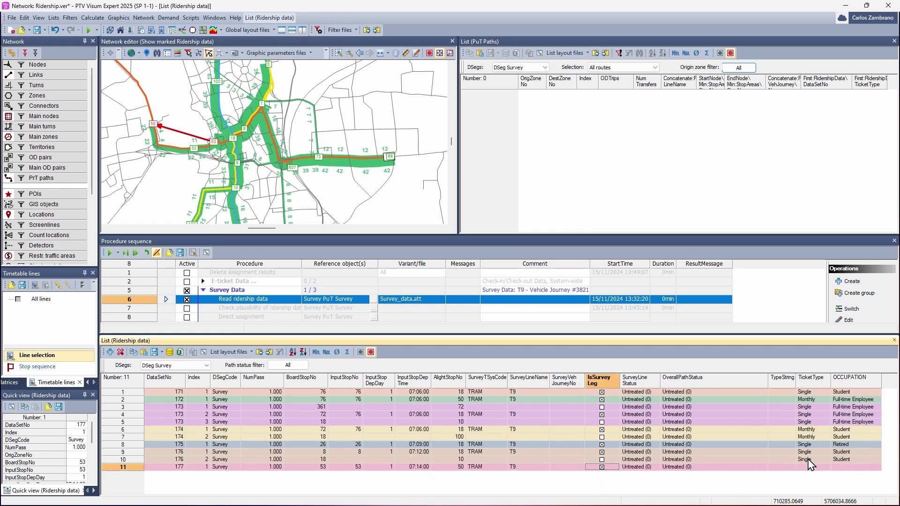
drag(811, 459, 834, 468)
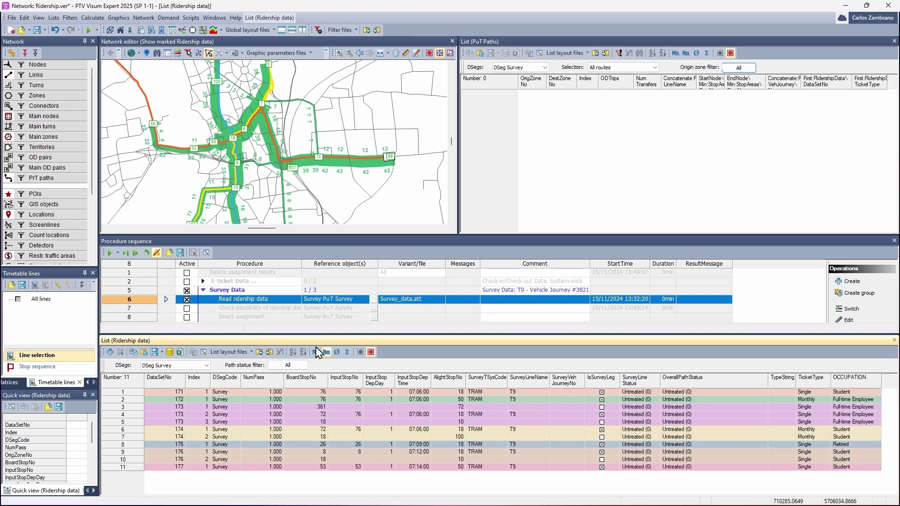
Activate the Check plausibility of ridership data procedure for the survey data and open its parameters
click(188, 310)
click(186, 308)
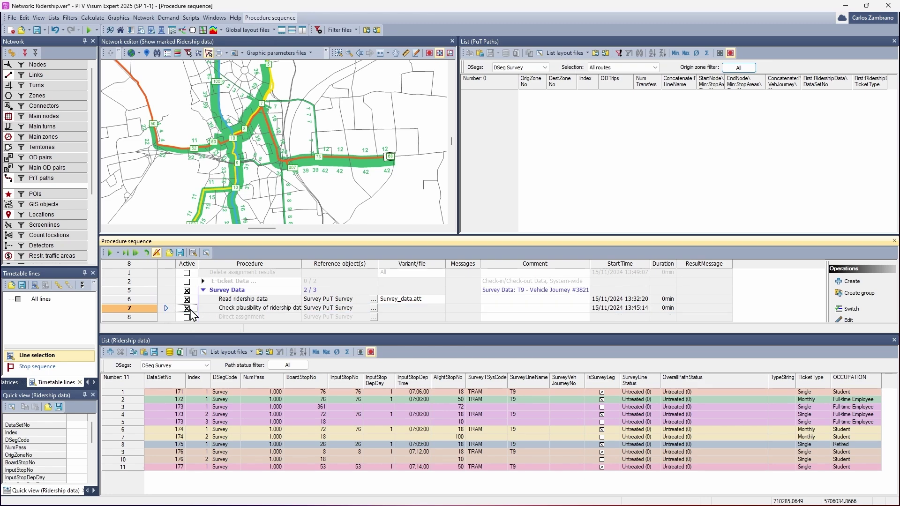
right_click(140, 308)
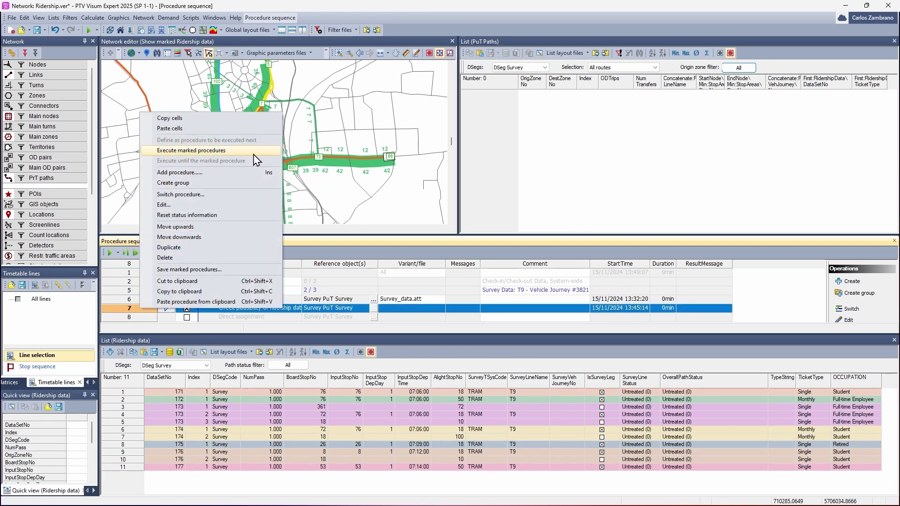
click(173, 206)
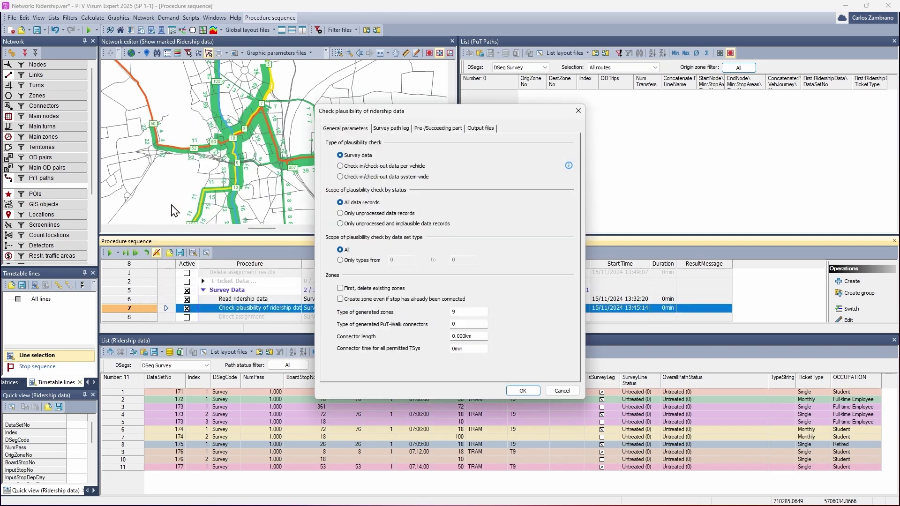
Examine the plausibility check's survey path leg, departure time deviation, preceding/succeeding part, output file and general settings, and accept them
click(406, 130)
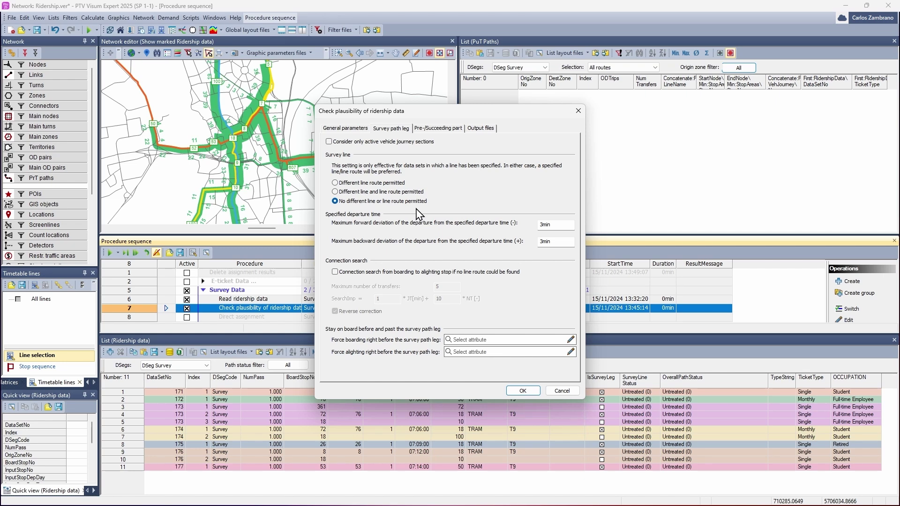
double_click(544, 224)
double_click(550, 242)
click(553, 227)
click(439, 134)
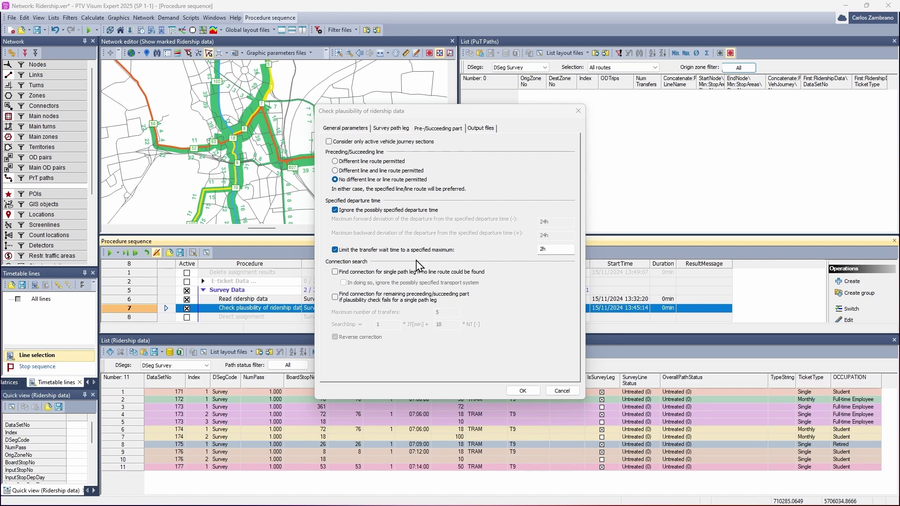
click(487, 128)
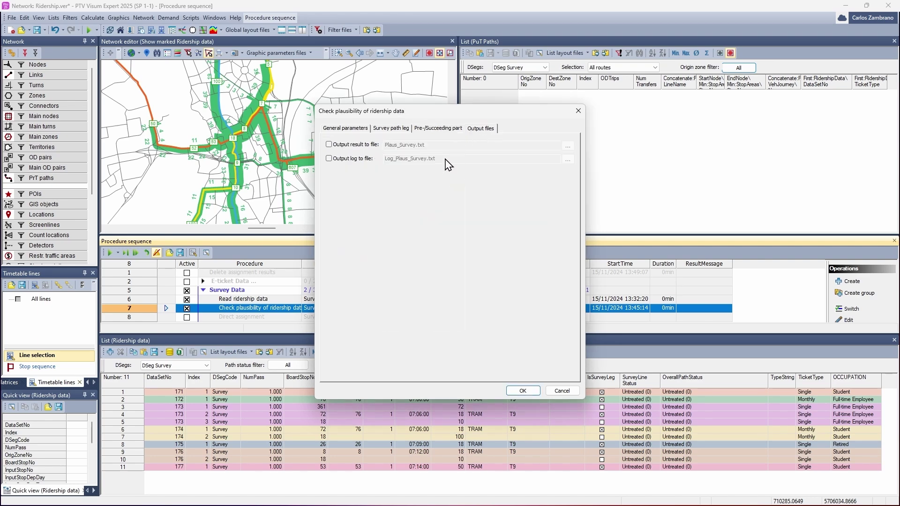
click(353, 130)
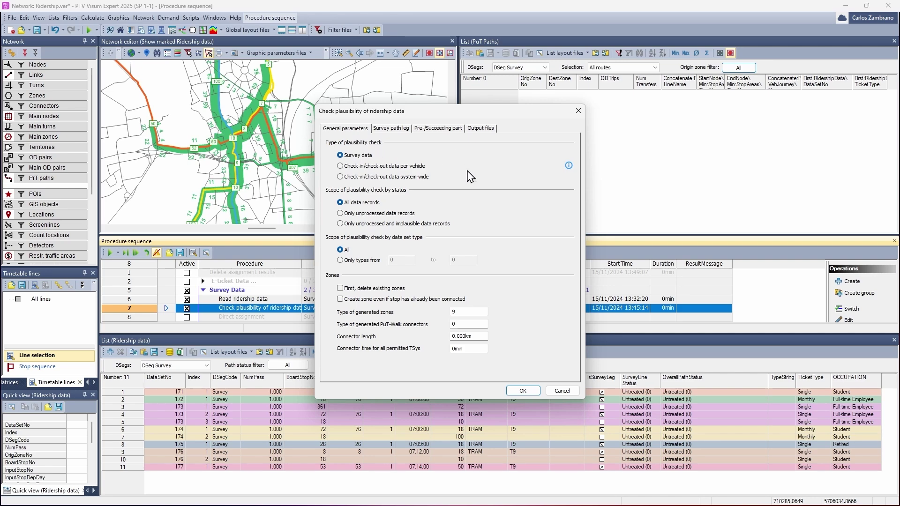
click(522, 392)
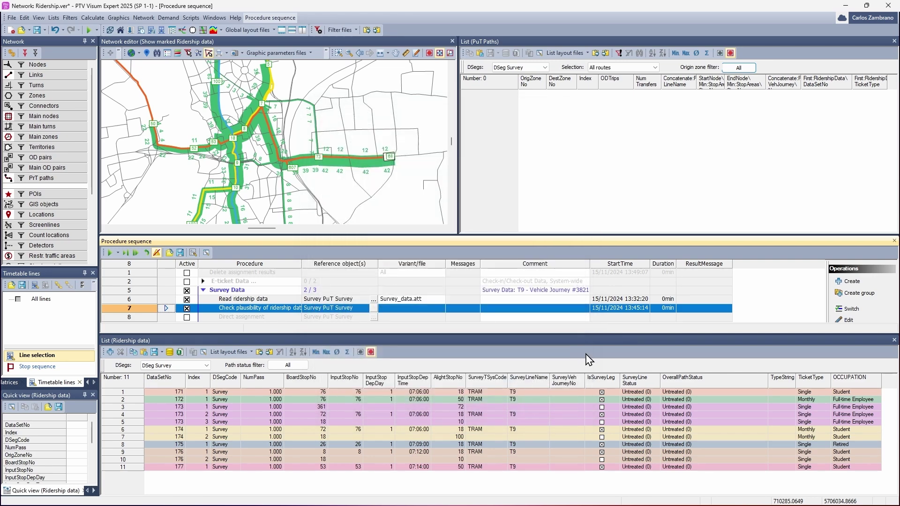
Execute the plausibility check of the survey ridership data and examine the path status of data sets 176 and 177
right_click(135, 313)
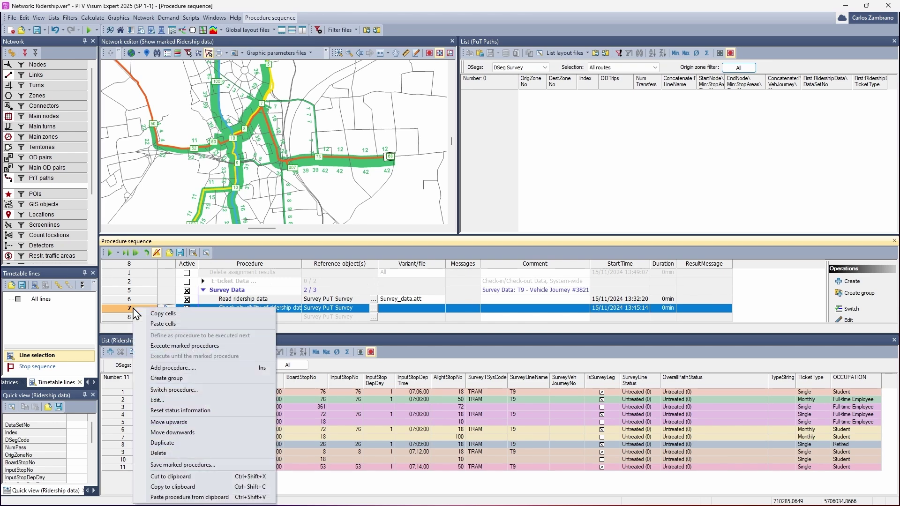
click(206, 351)
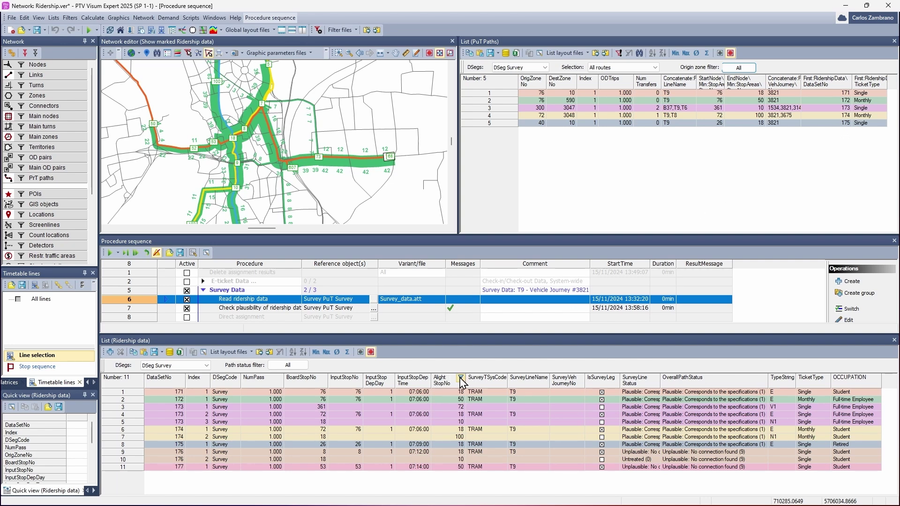
click(132, 460)
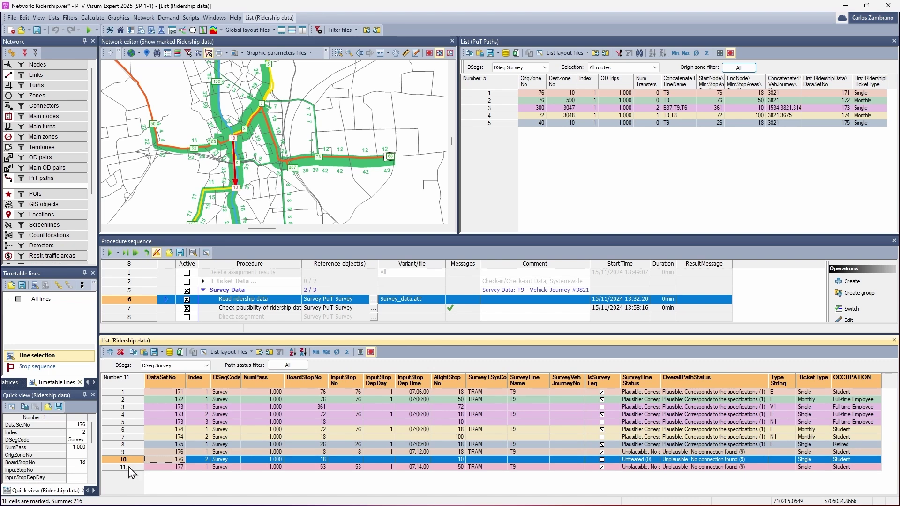
click(131, 467)
click(351, 489)
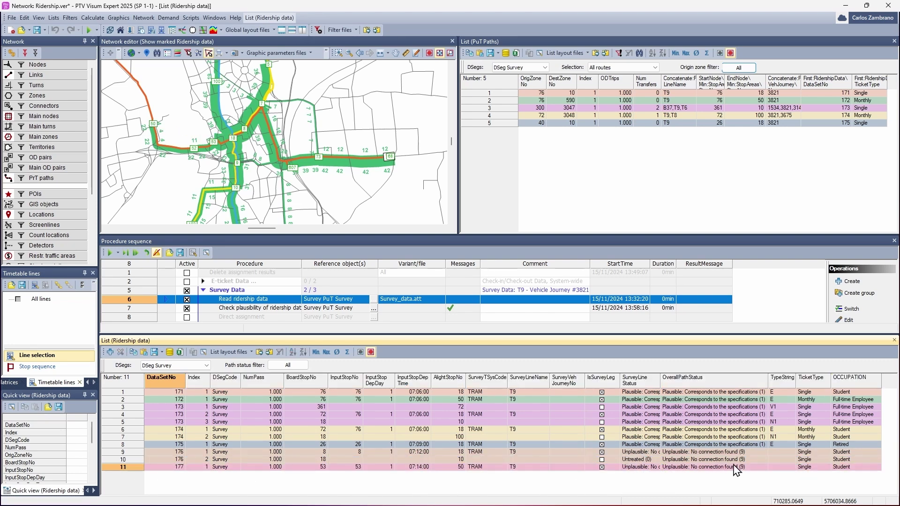
click(658, 478)
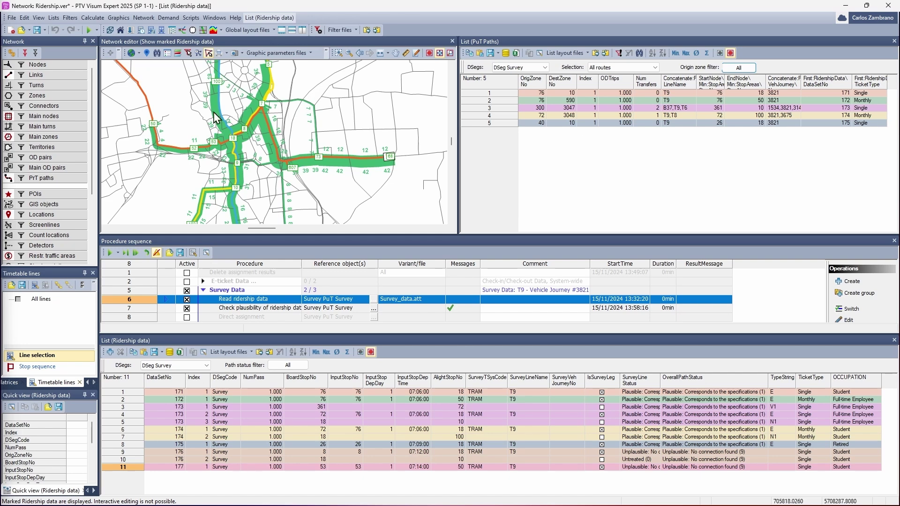
Find vehicle journey 3821 among the vehicle journeys and open its graphical timetable
click(178, 119)
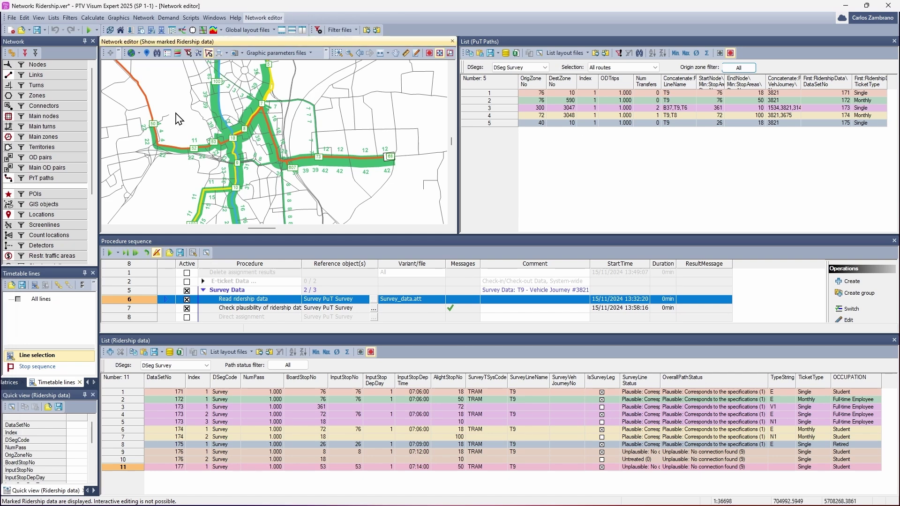
click(157, 53)
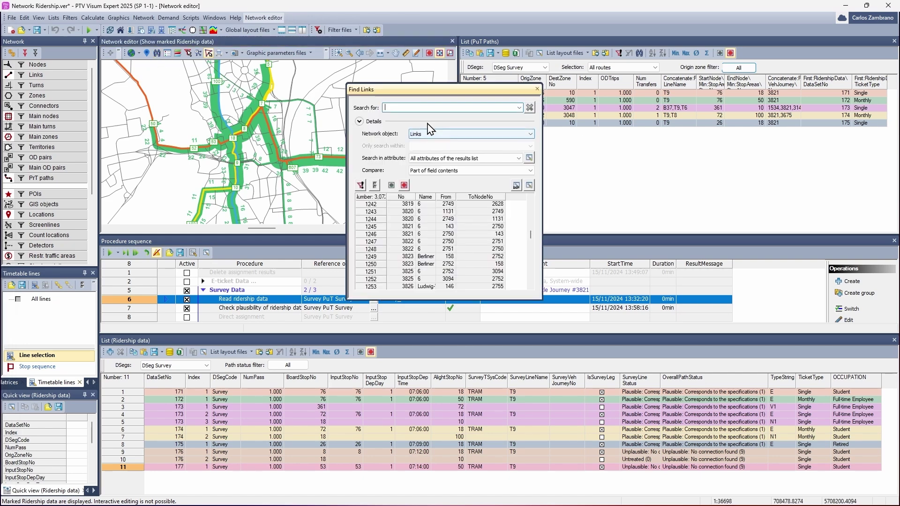
text(3821)
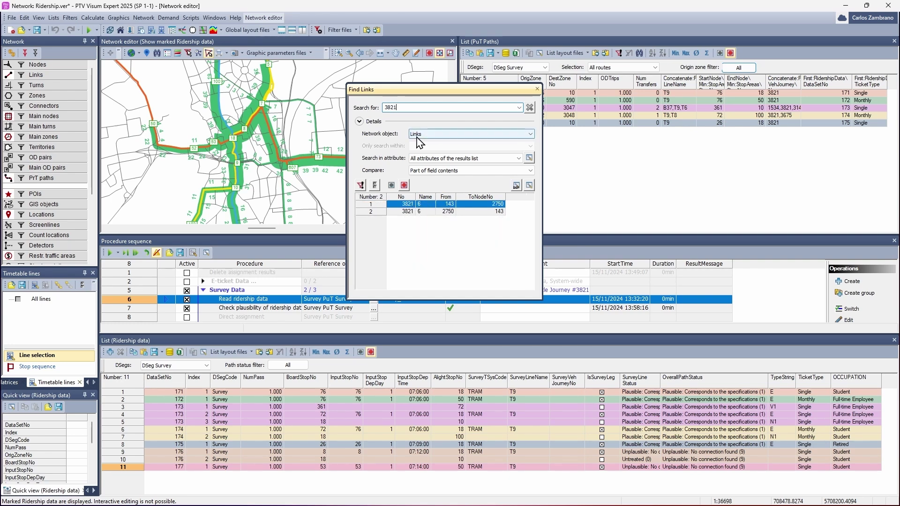
click(474, 135)
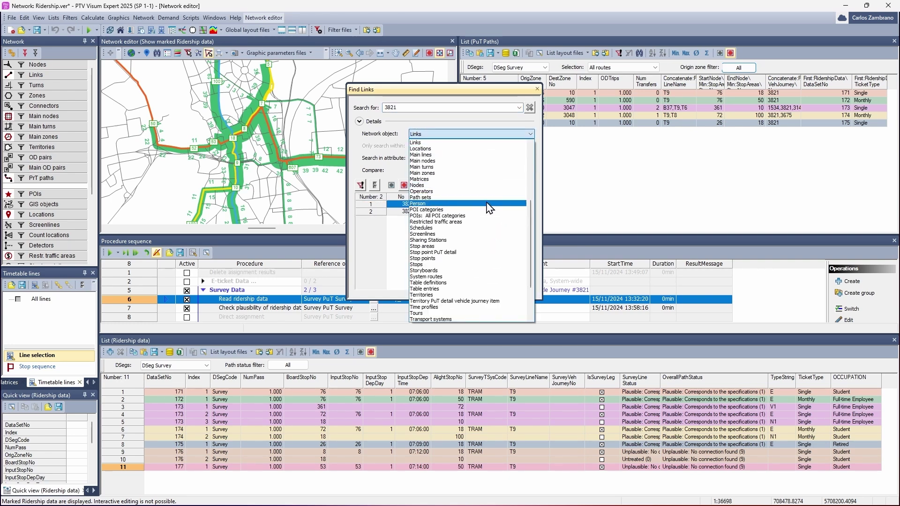
scroll(492, 234, down, 5)
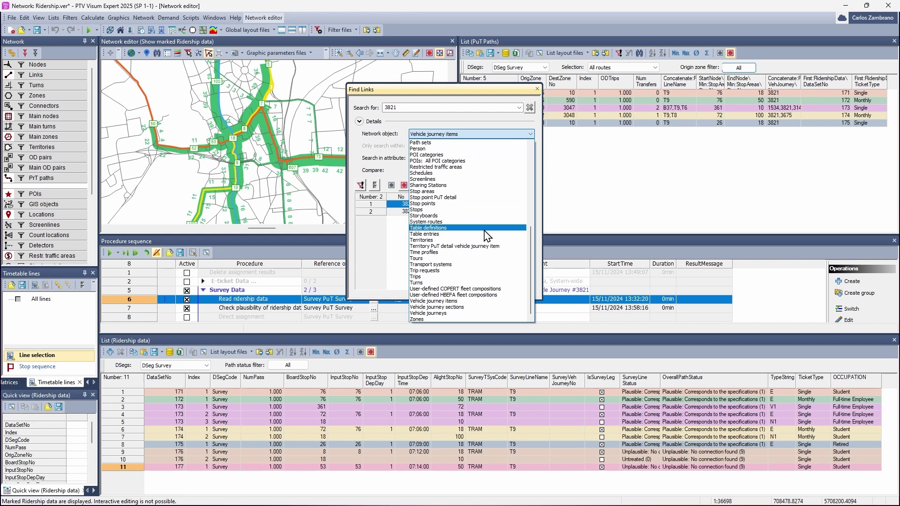
click(460, 313)
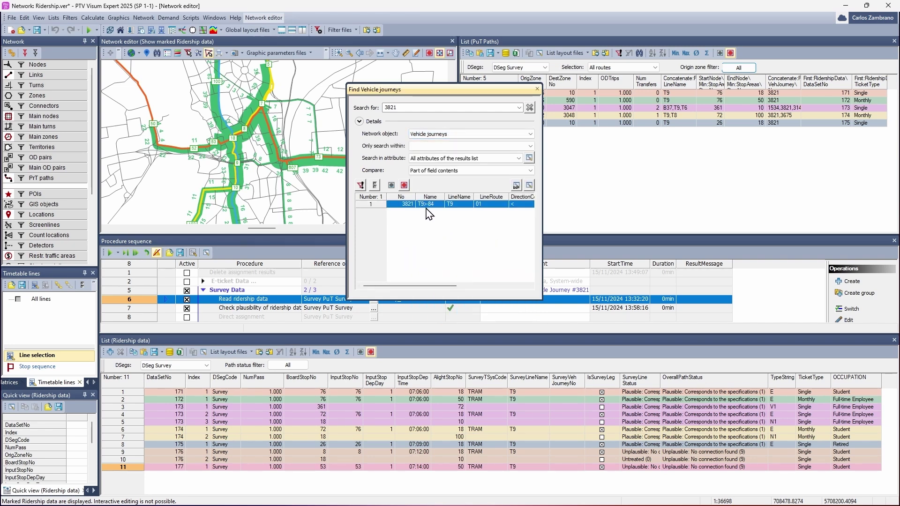
right_click(379, 203)
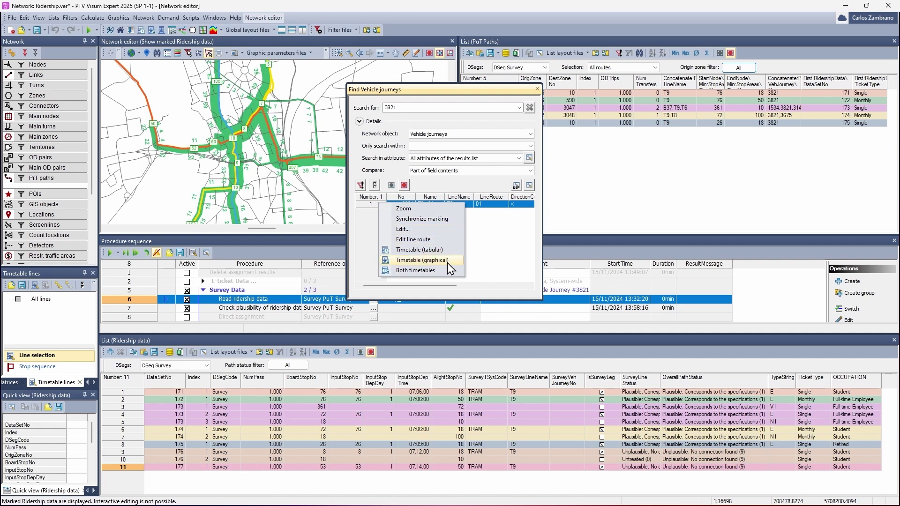
click(421, 260)
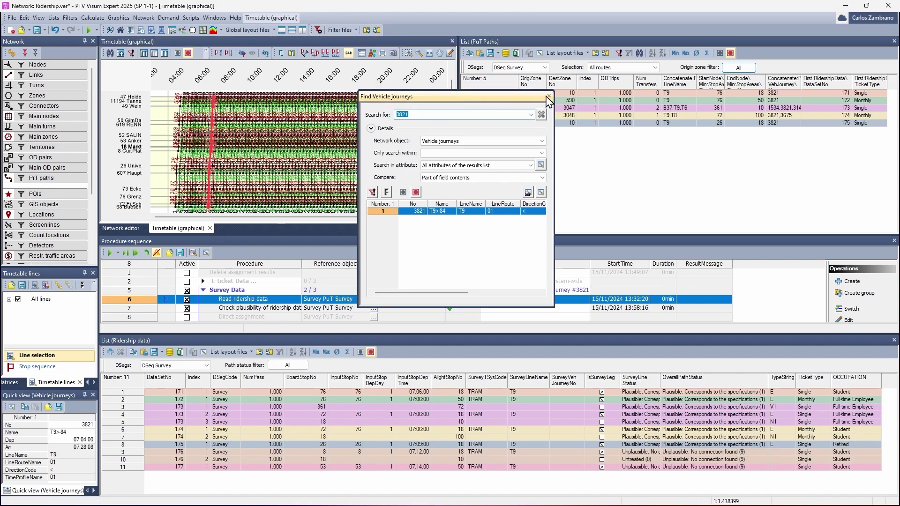
click(548, 91)
Examine vehicle journey 3821's departure times around stops 8 Cur.Plat and 53 Anker, then close the timetable and restore the docked network view
double_click(190, 41)
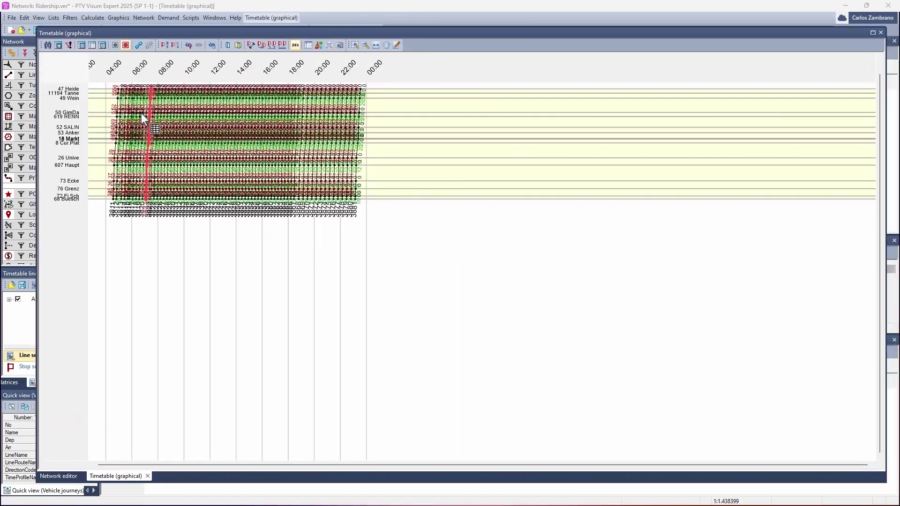
scroll(276, 204, up, 5)
scroll(281, 227, down, 4)
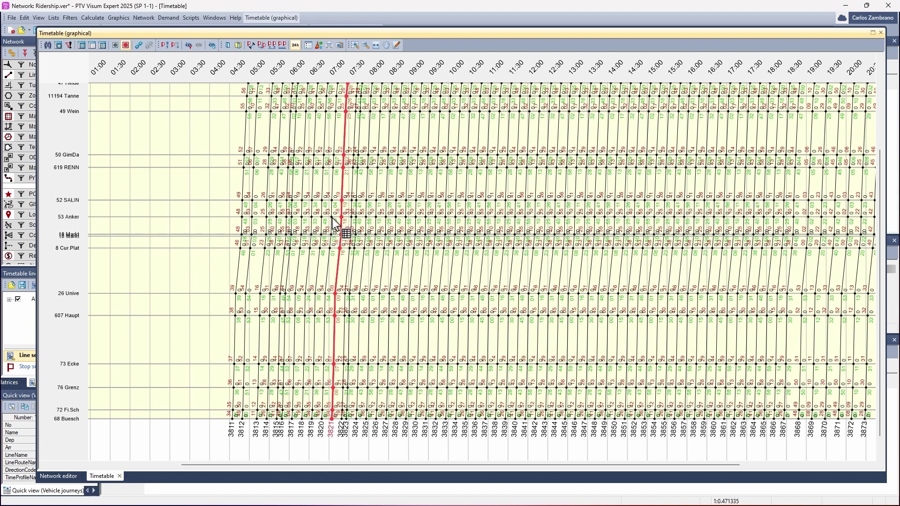
scroll(344, 224, up, 2)
scroll(344, 225, up, 3)
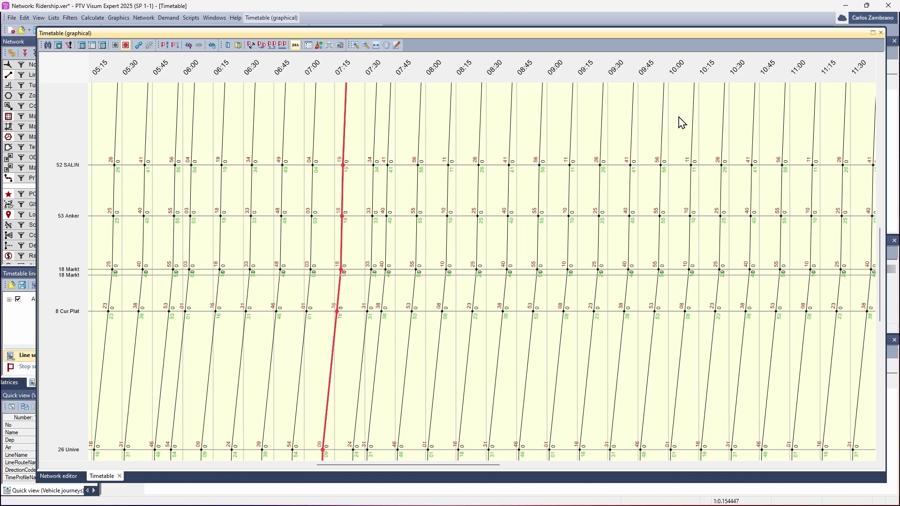
click(881, 33)
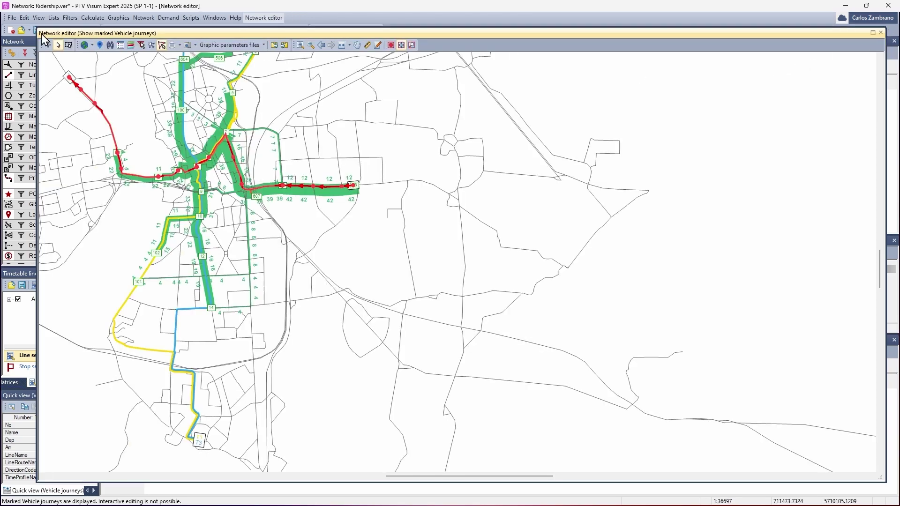
drag(42, 34, 482, 218)
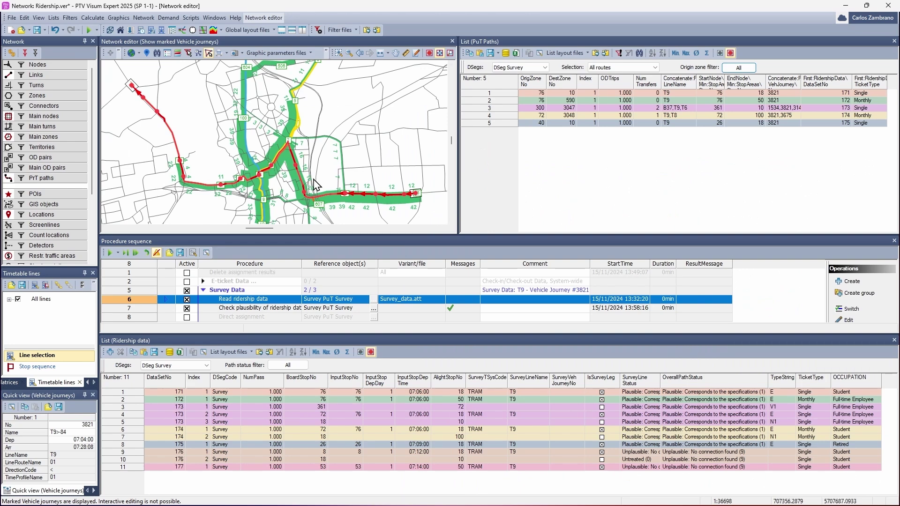
drag(214, 169, 195, 130)
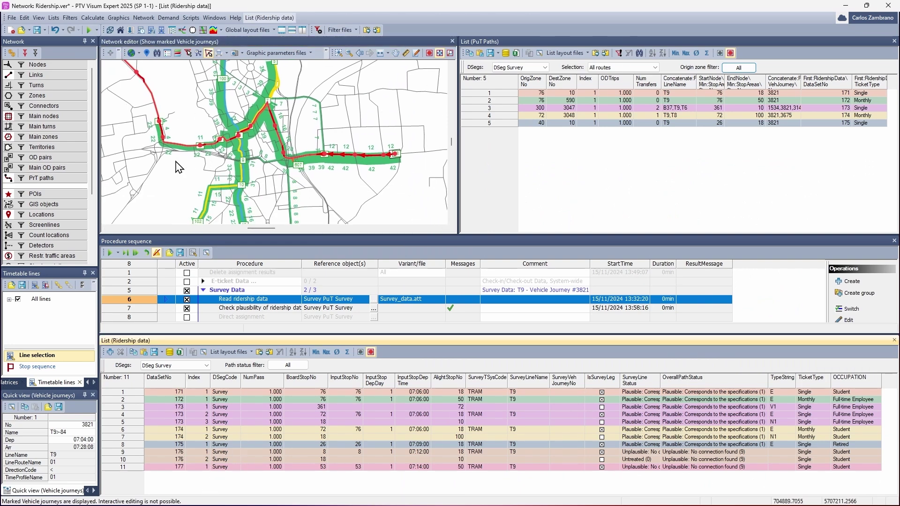
click(178, 166)
Increase the plausibility check's maximum backward departure deviation and limit its scope to only unprocessed and implausible data records
click(141, 312)
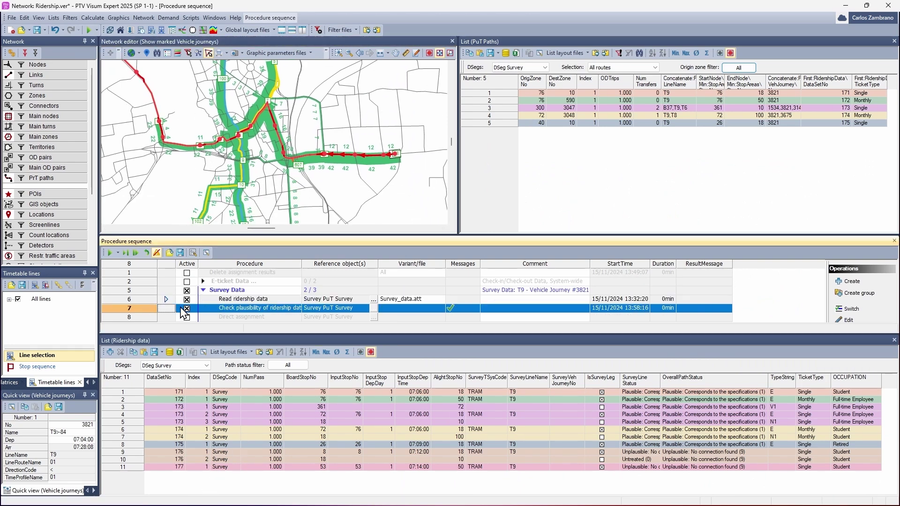
right_click(143, 310)
click(216, 398)
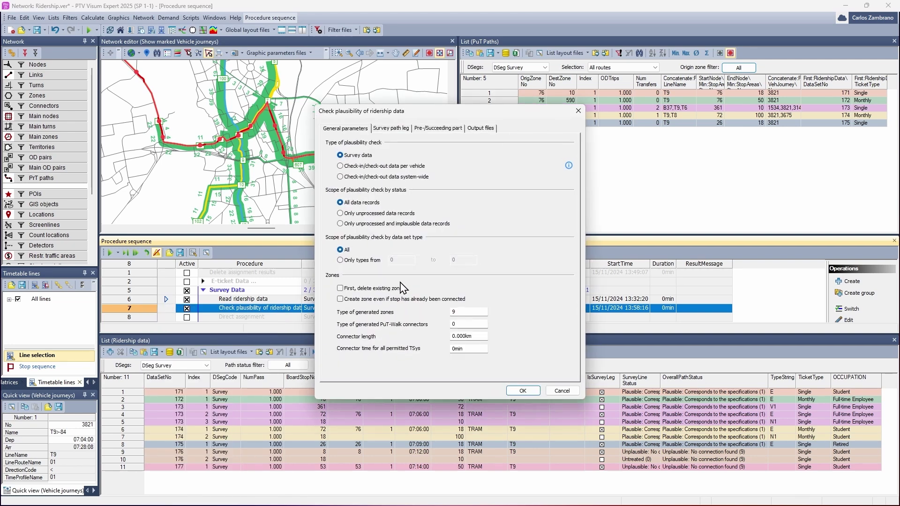
click(391, 129)
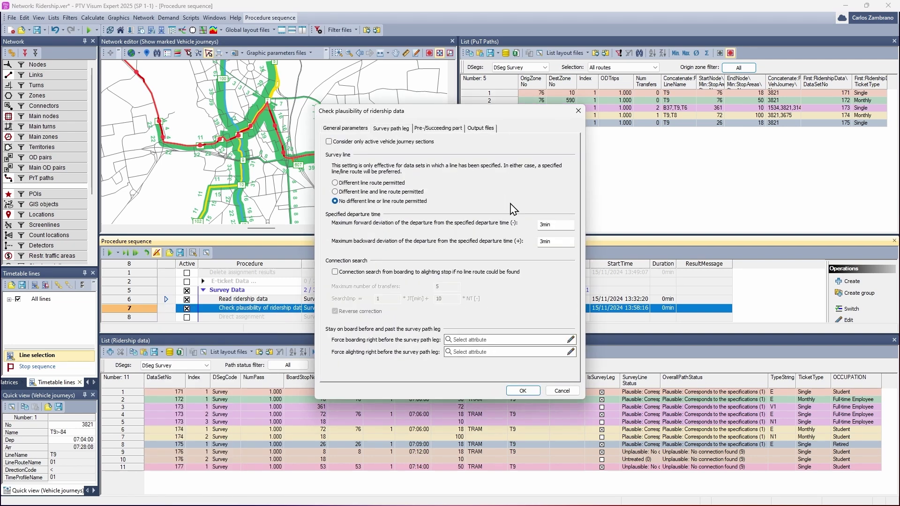
click(542, 241)
click(347, 130)
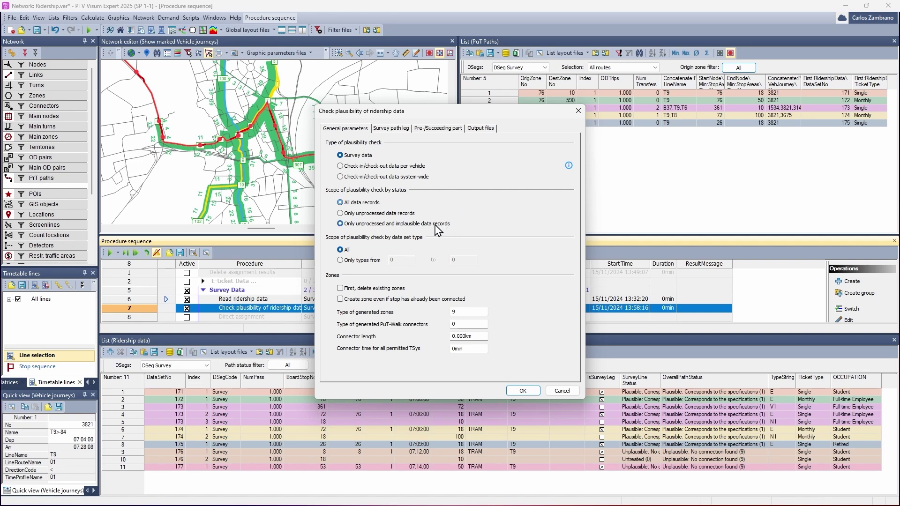
click(522, 390)
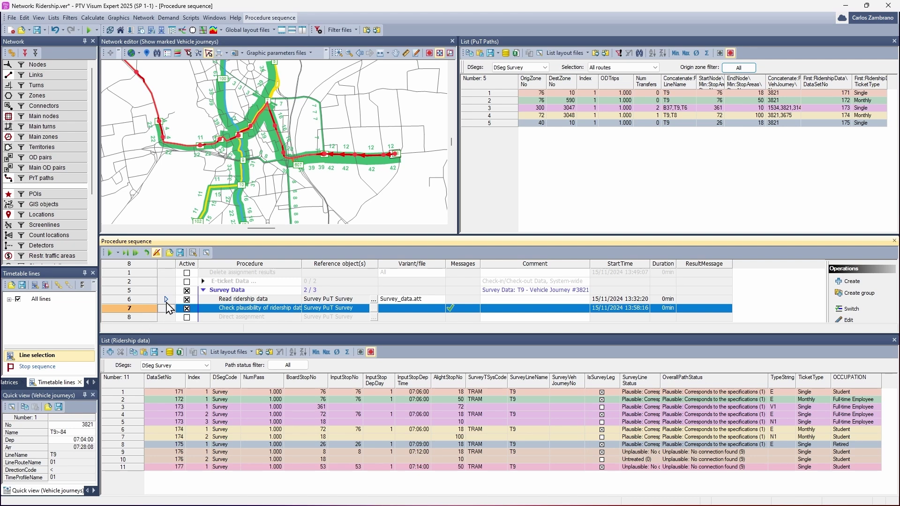
Rerun the plausibility check and examine the PuT paths of data sets 176 and 177 on the map
right_click(145, 309)
click(212, 150)
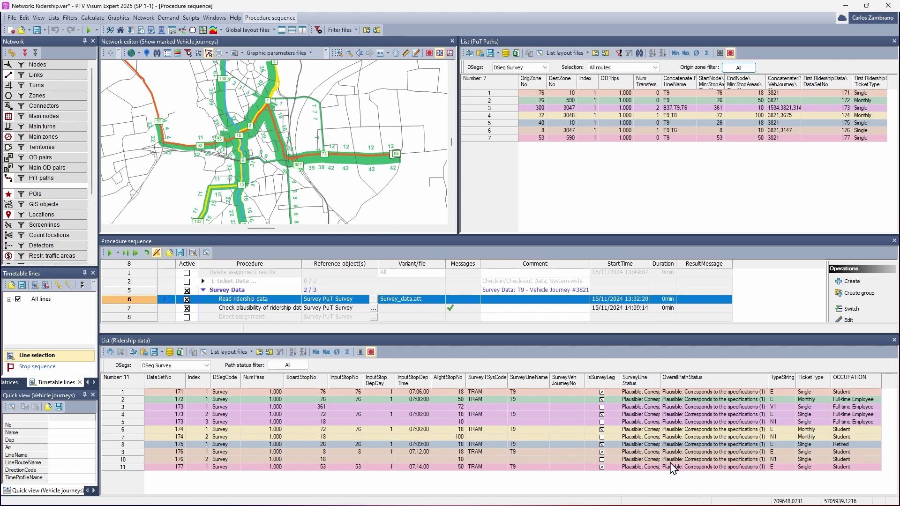
click(490, 131)
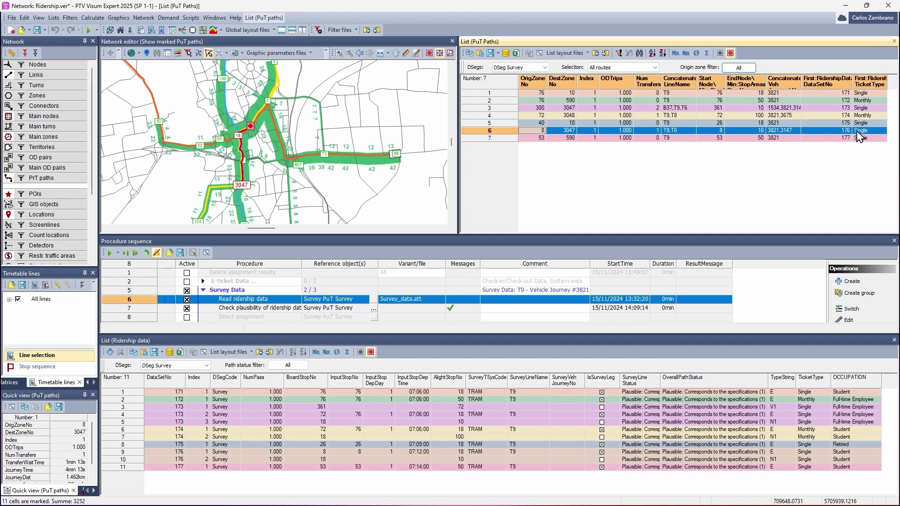
click(543, 138)
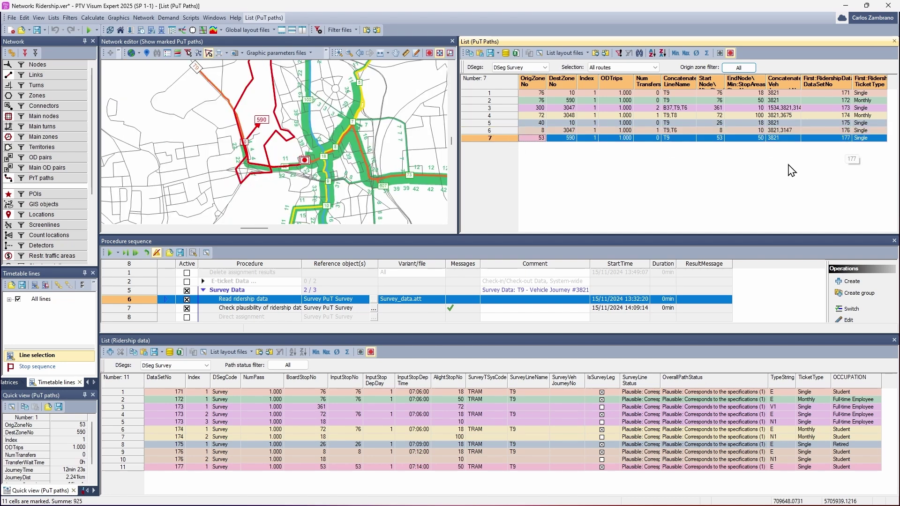
click(702, 186)
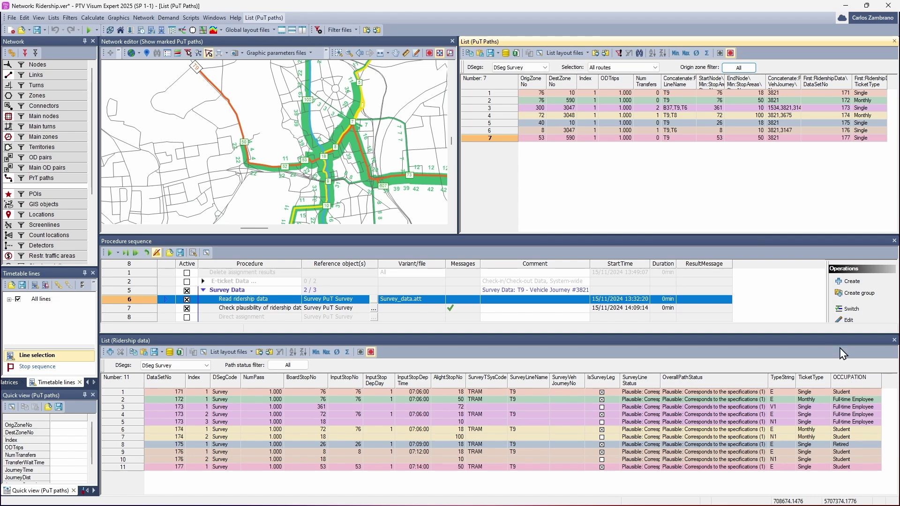
Add the First:Ridership data\OCCUPATION attribute to the PuT paths list and widen the list to fit the column
click(538, 53)
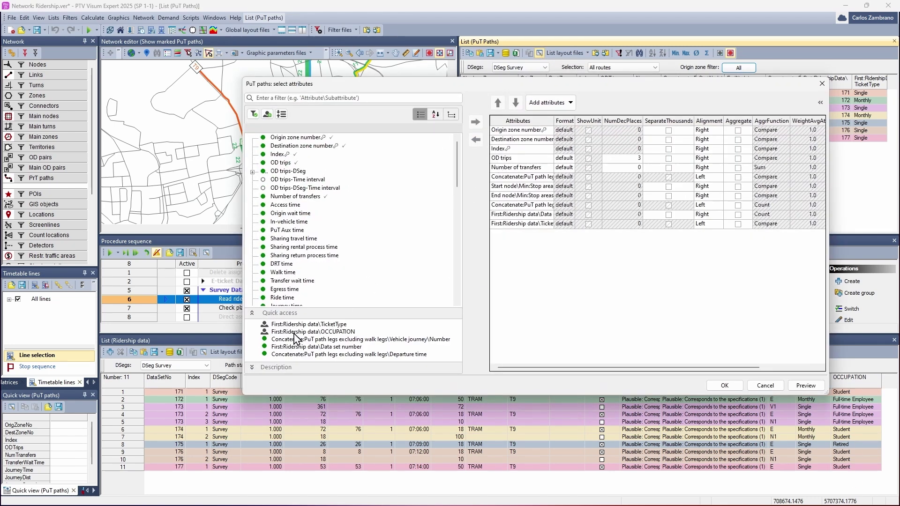
click(332, 331)
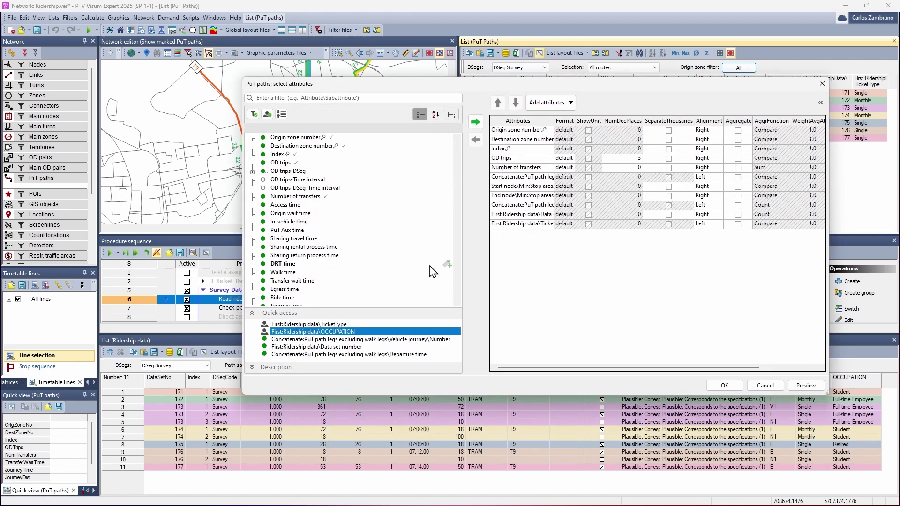
click(477, 122)
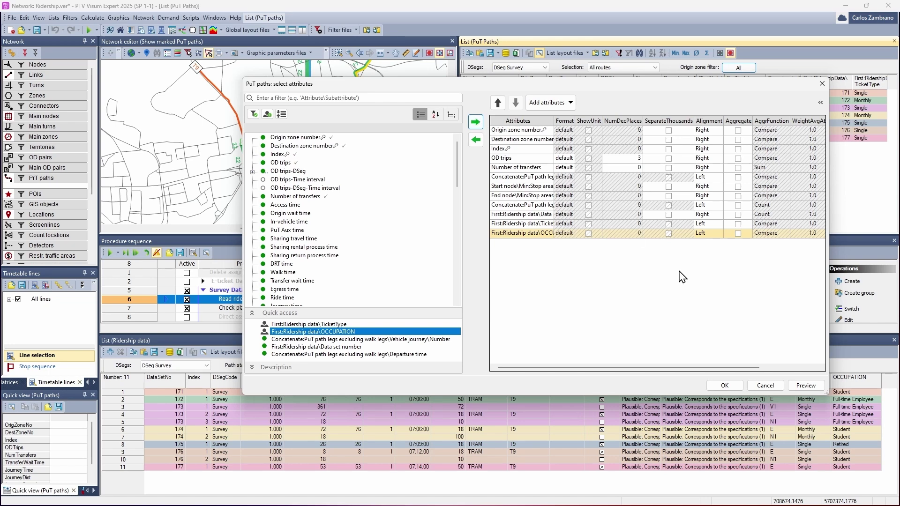
click(725, 385)
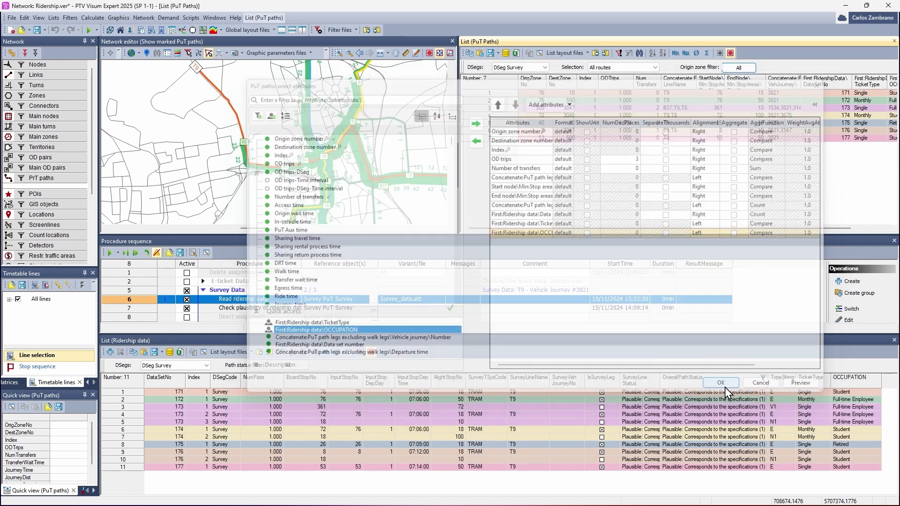
drag(458, 123, 420, 123)
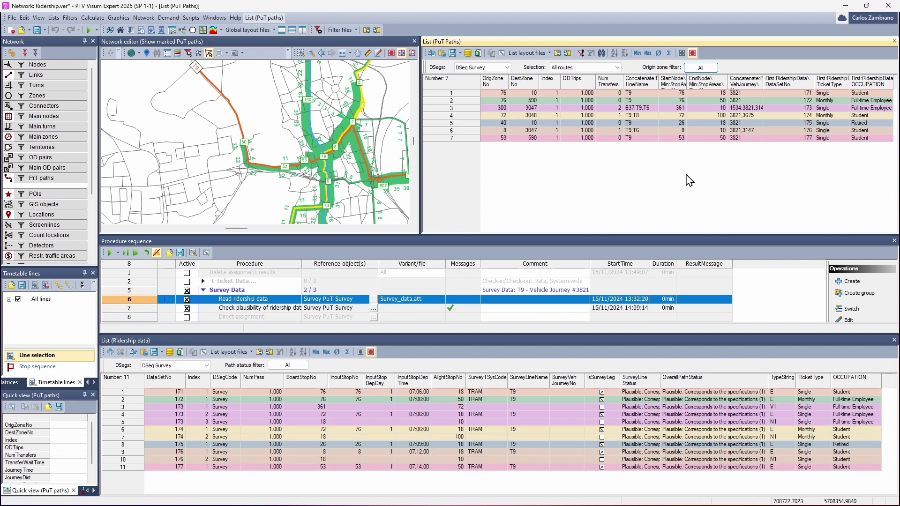
Activate the Direct assignment procedure in the Survey Data group and review its basic and skim matrix parameters, discarding any changes
click(186, 317)
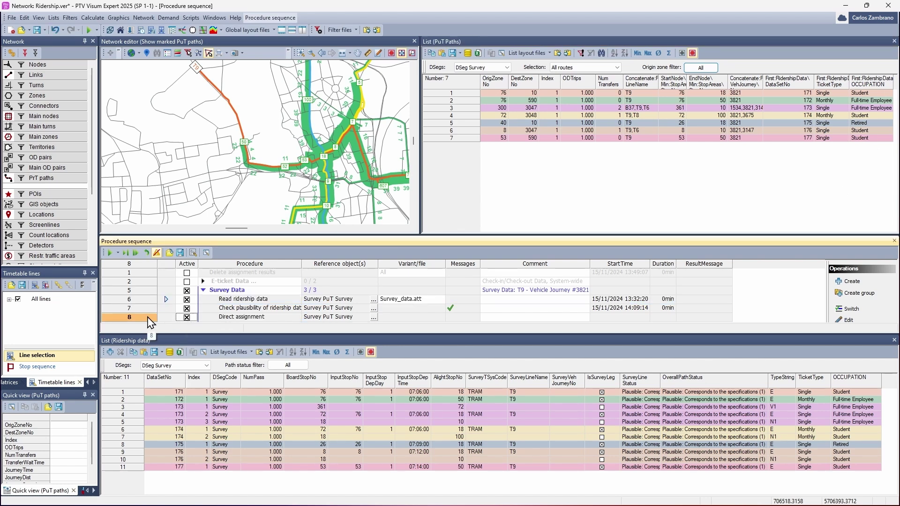
right_click(150, 322)
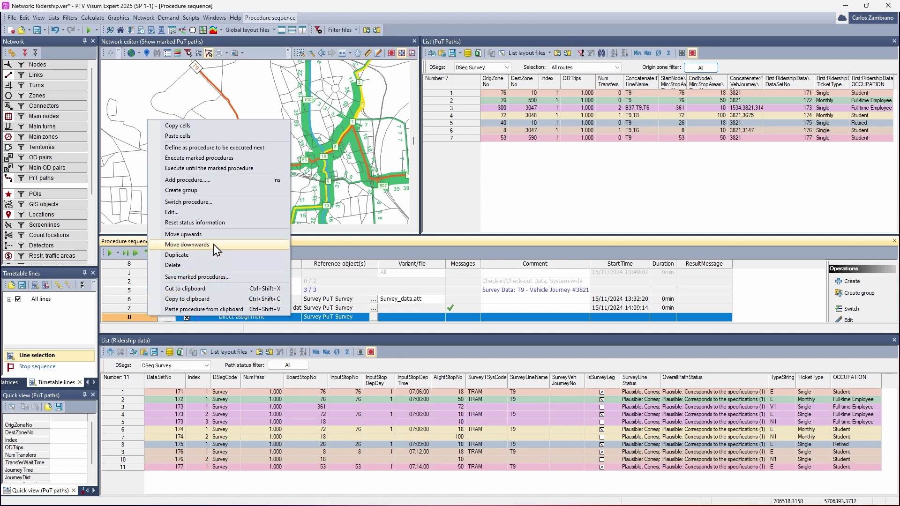
click(212, 213)
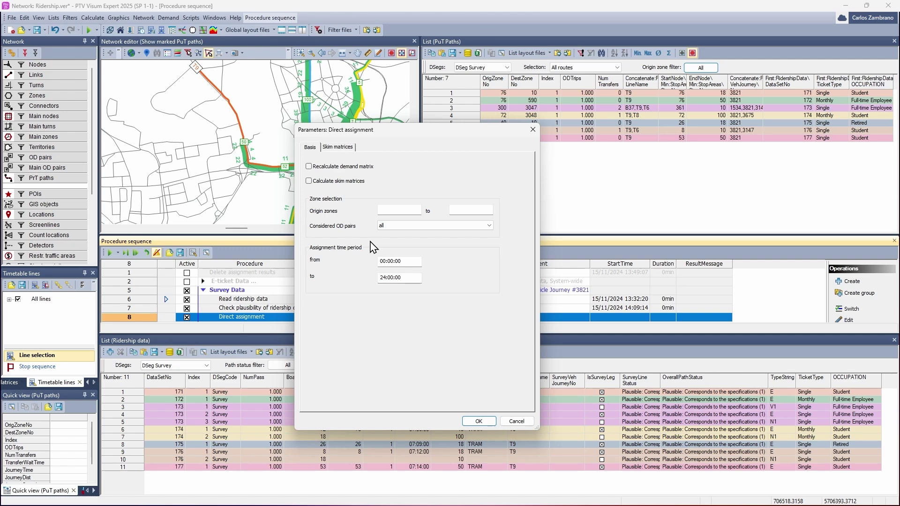
click(349, 148)
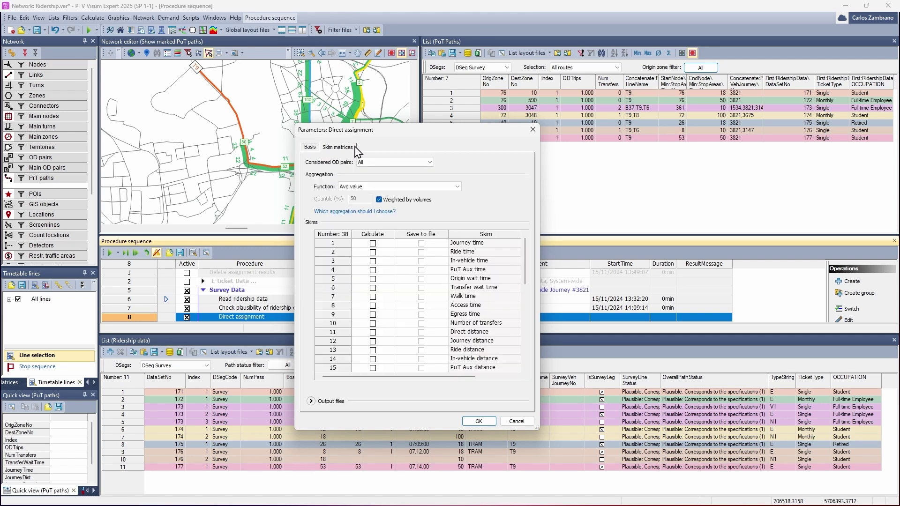
click(373, 244)
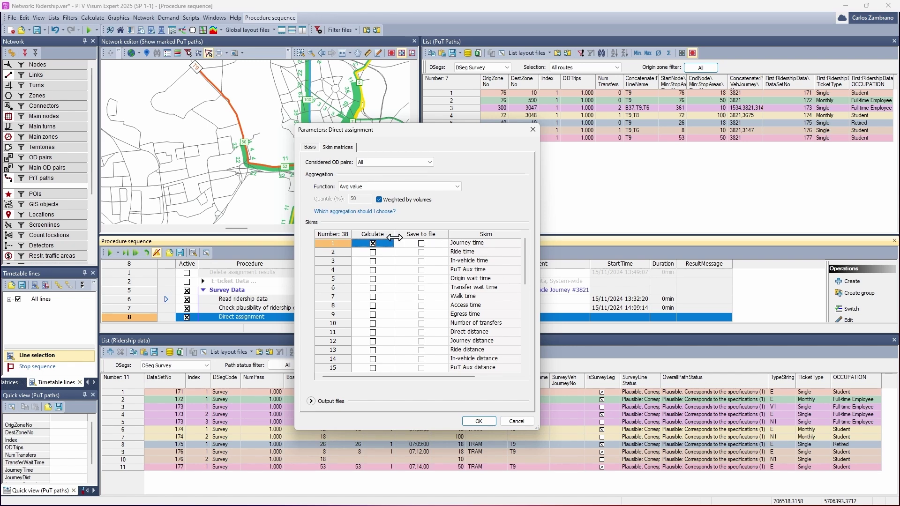
click(373, 244)
click(517, 420)
Execute only the Direct assignment procedure and view the assigned survey volumes along line T9 on the map
right_click(143, 317)
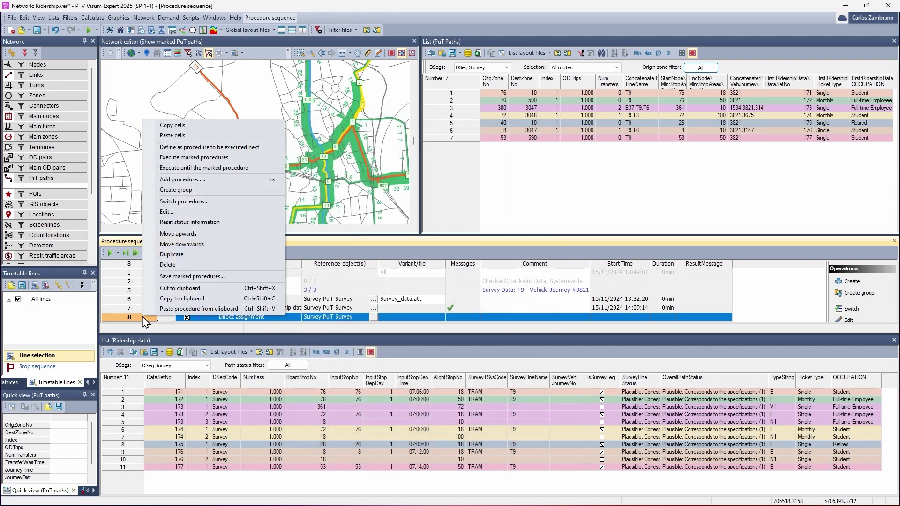
click(255, 163)
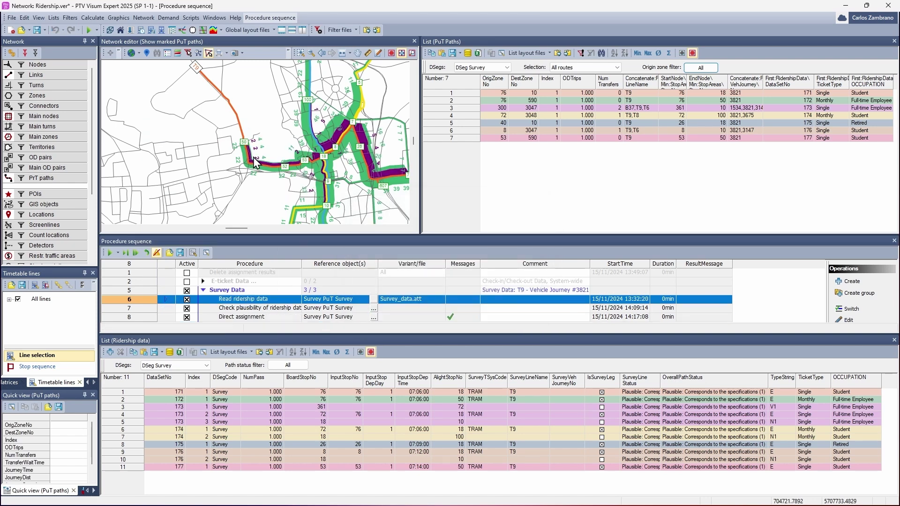
scroll(256, 163, down, 2)
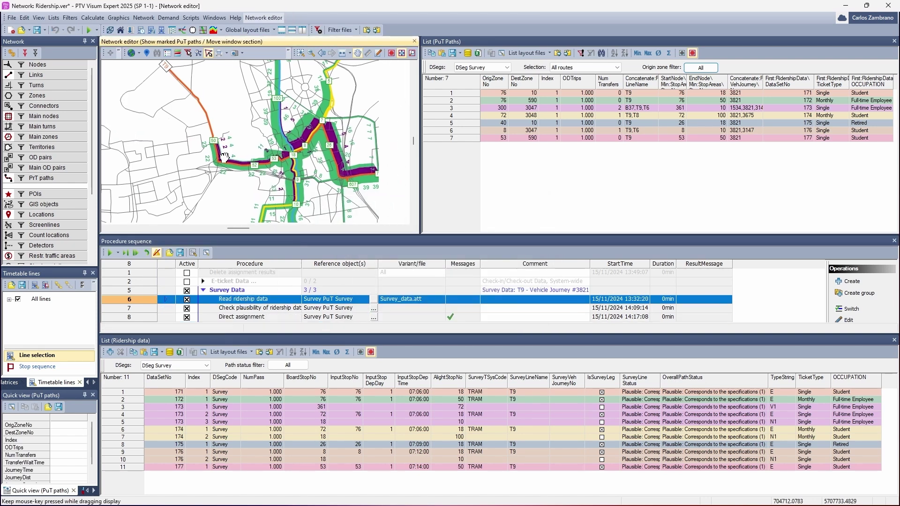
mouse_move(256, 162)
mouse_down()
mouse_move(273, 160)
mouse_move(258, 183)
mouse_move(267, 164)
mouse_up()
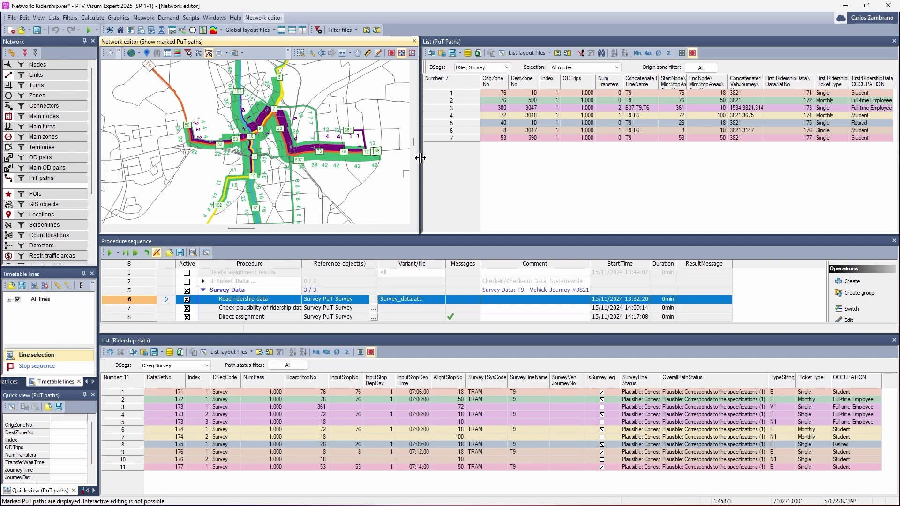
Widen the network editor and load the Boarding, Alighting & Transfers graphic parameters for the map
drag(420, 158, 468, 157)
click(315, 56)
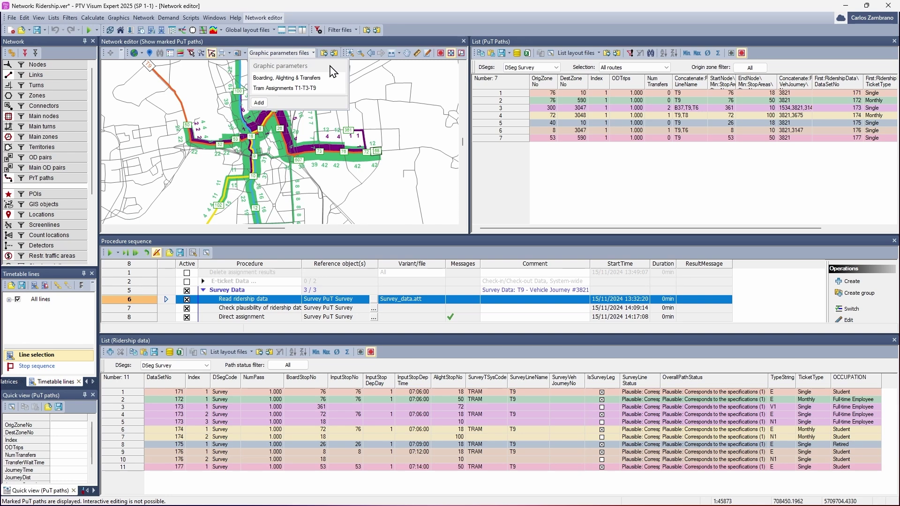
mouse_move(308, 79)
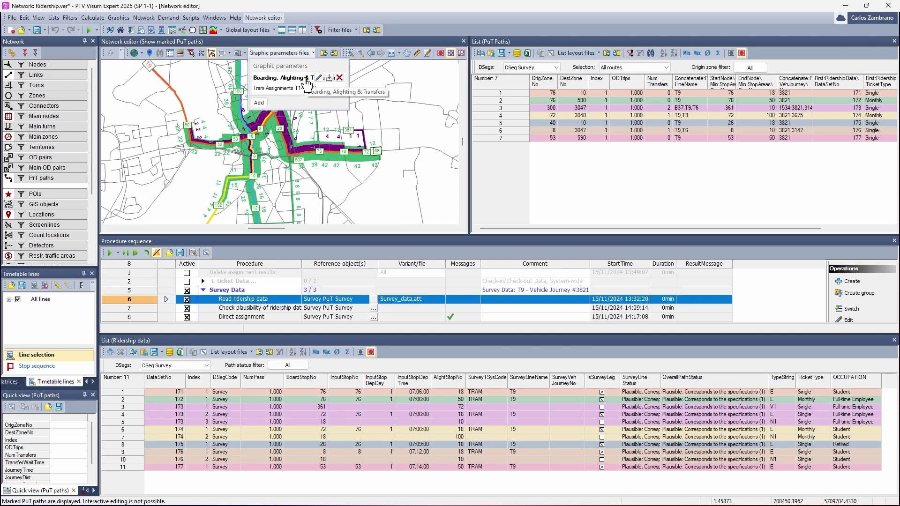
click(307, 83)
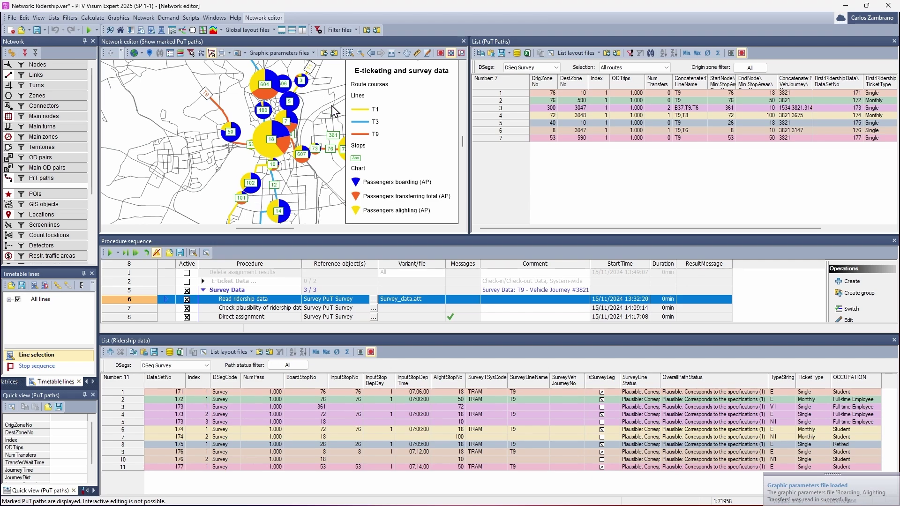
Close the PuT paths list, procedure sequence and ridership data list, and centre the enlarged map on the tram stops around stop 18
click(893, 41)
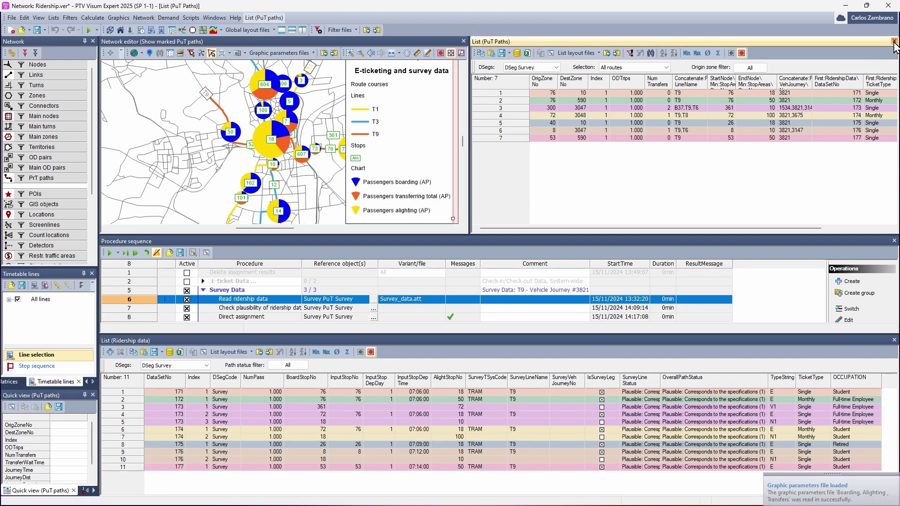
click(893, 240)
click(893, 295)
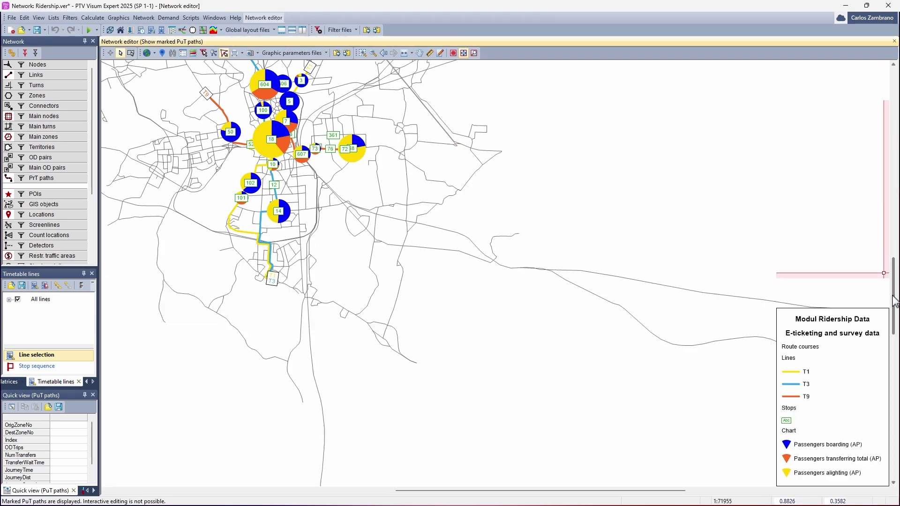
drag(266, 154, 399, 264)
scroll(402, 249, up, 3)
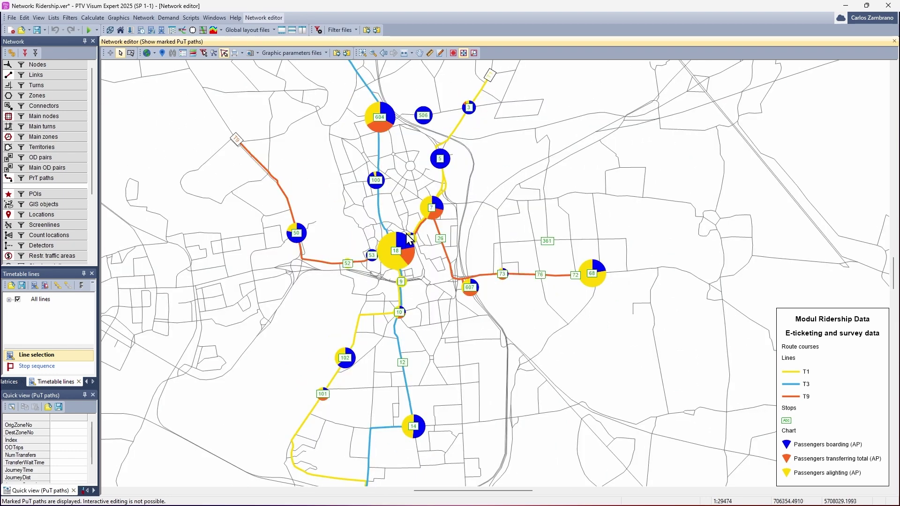
scroll(404, 235, up, 1)
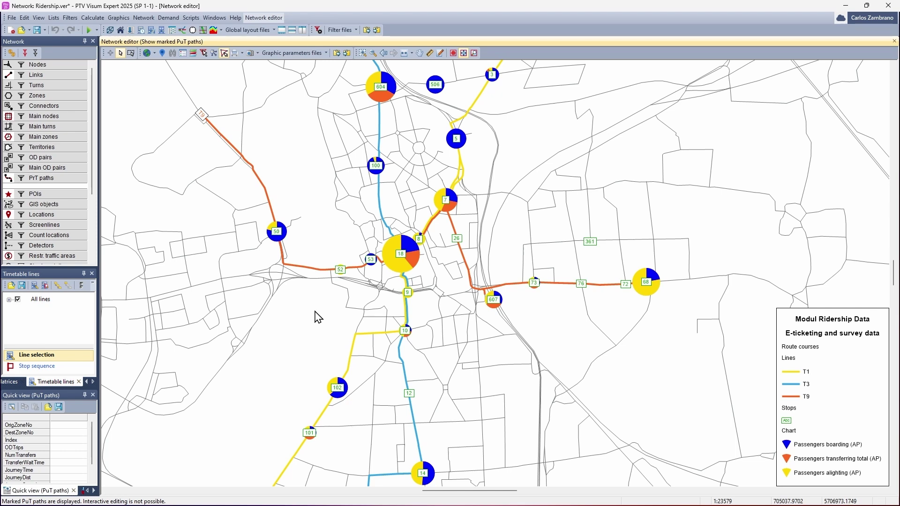
Select stop 18 Markt on the map to inspect its boarding and alighting passengers
scroll(42, 201, down, 3)
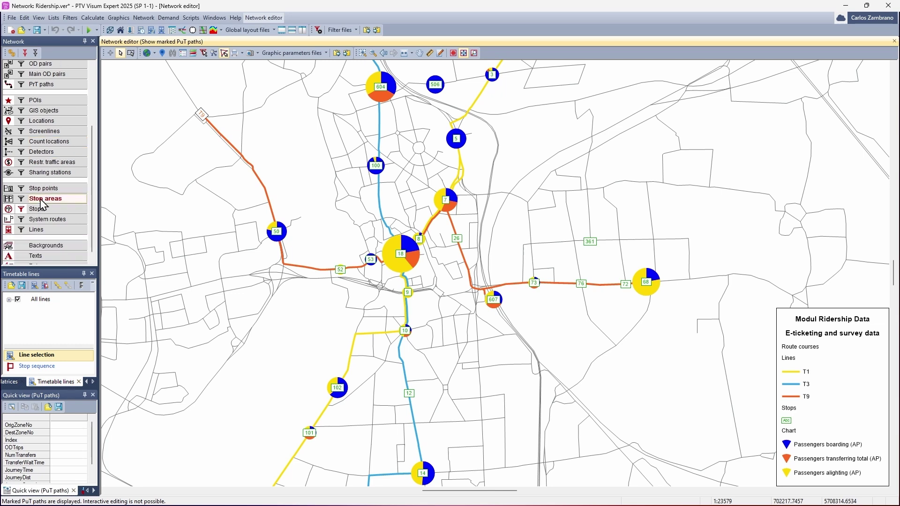
click(37, 208)
click(402, 258)
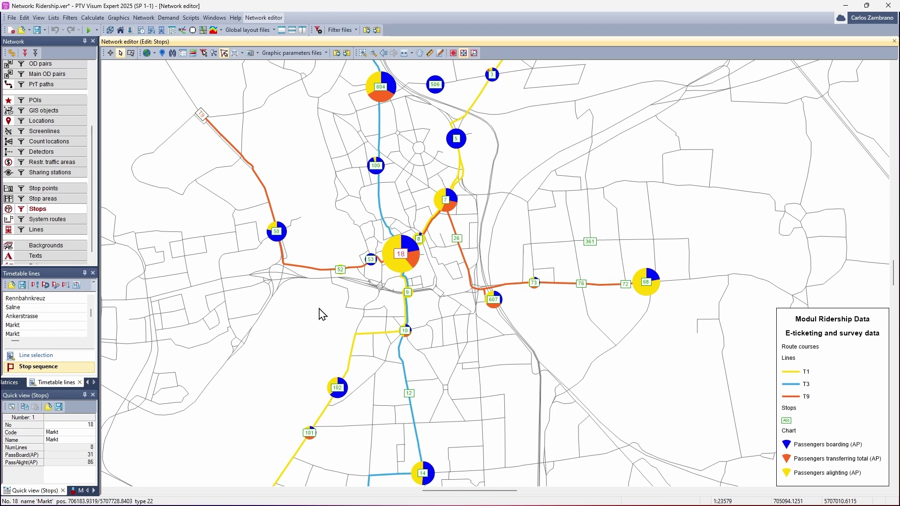
Start a flow bundle analysis with a PuT partial flow bundle covering the E-Ticket and Survey demand segments
click(119, 17)
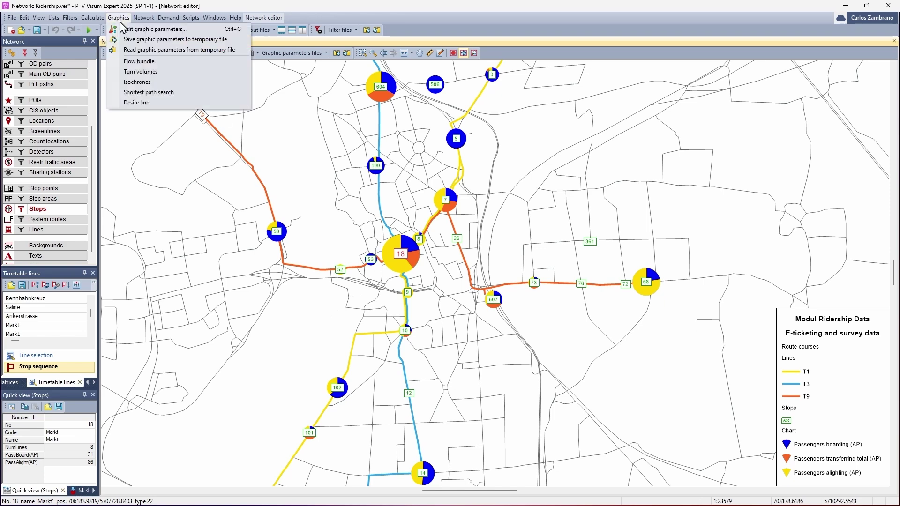
click(138, 62)
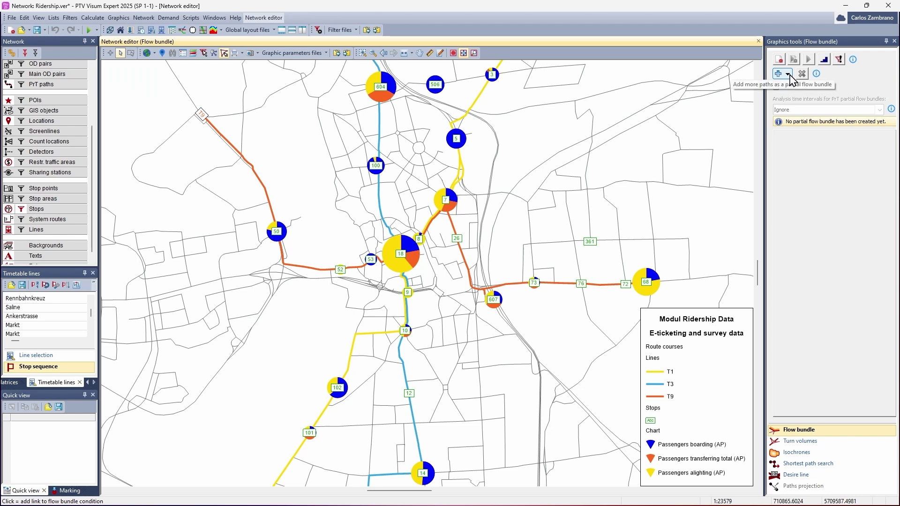
click(851, 87)
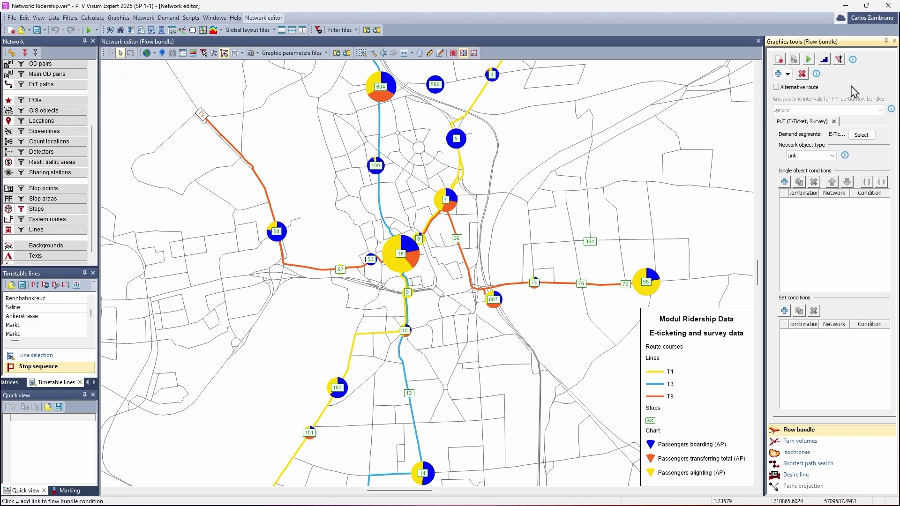
click(865, 135)
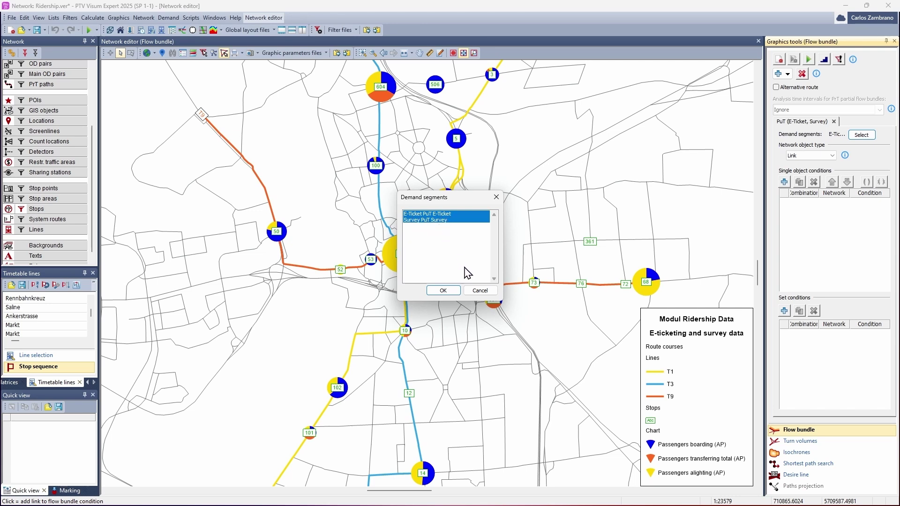
click(445, 290)
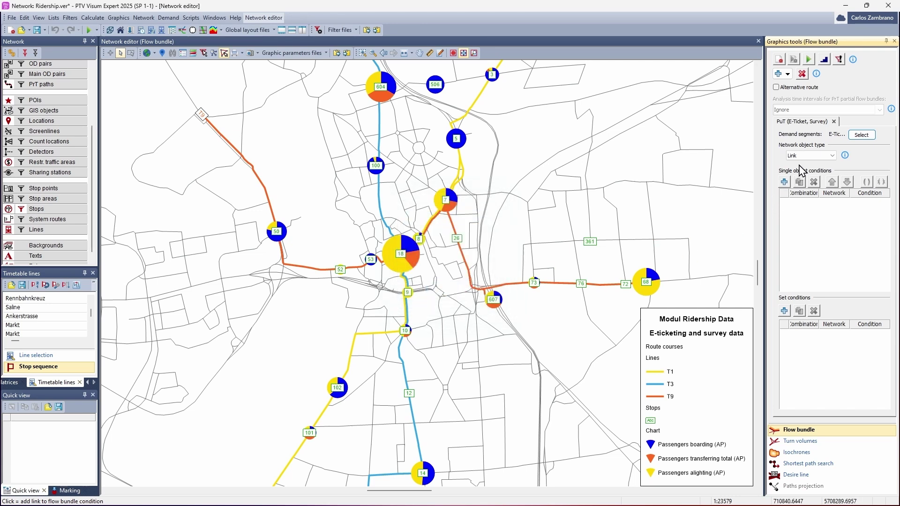
Set the flow bundle's network object type to Stop and add stop 18 Markt as a condition, widening the conditions view
click(832, 157)
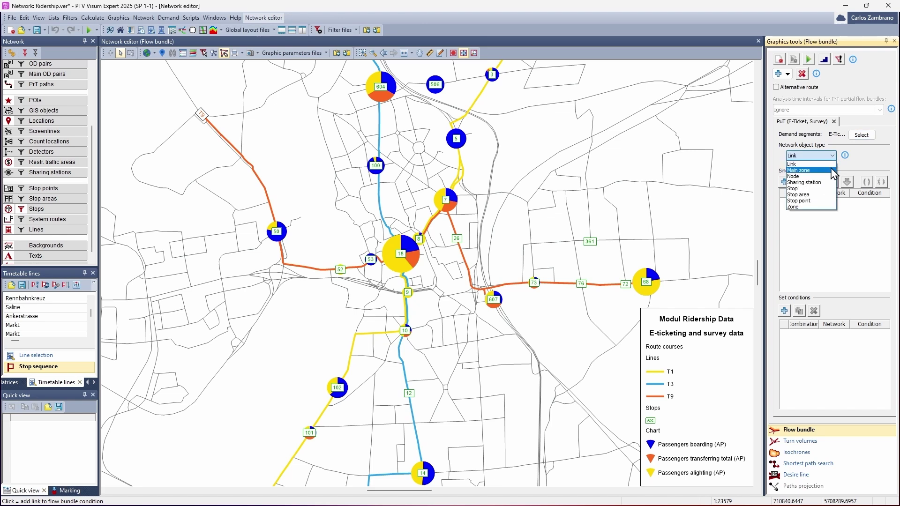
click(827, 201)
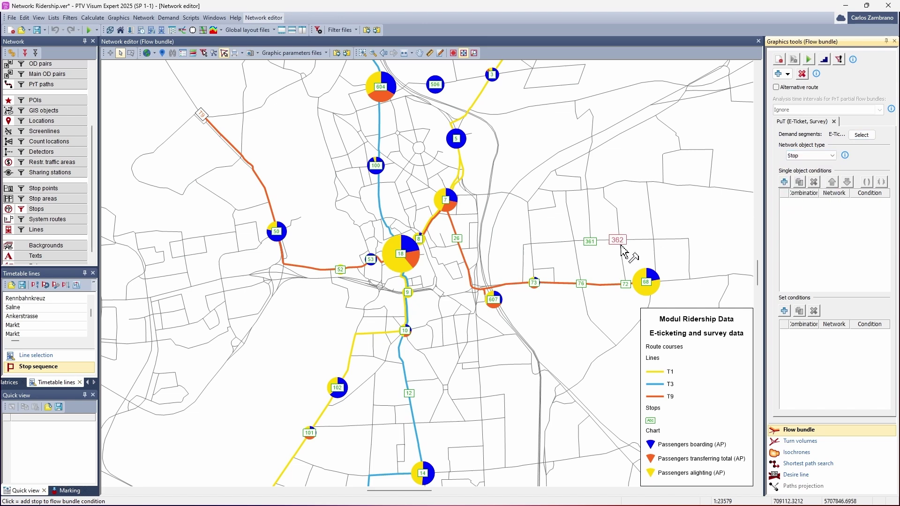
click(402, 262)
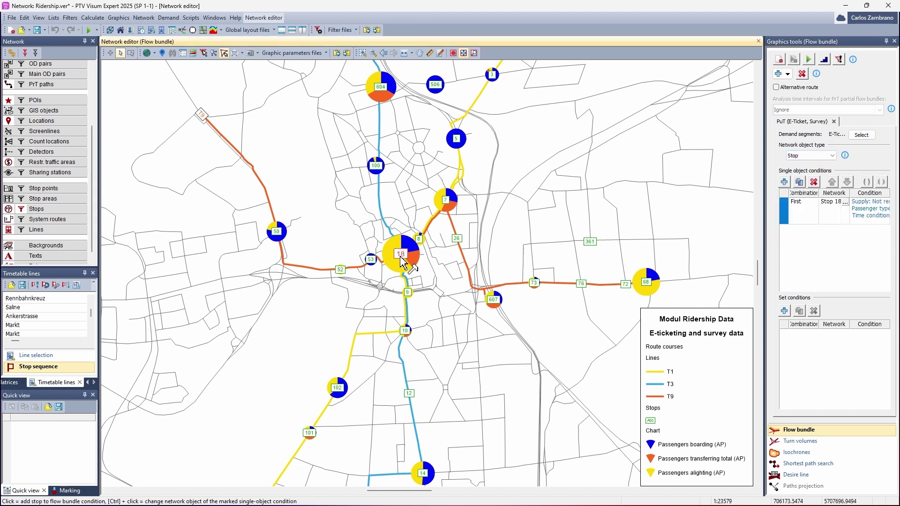
drag(762, 210, 708, 211)
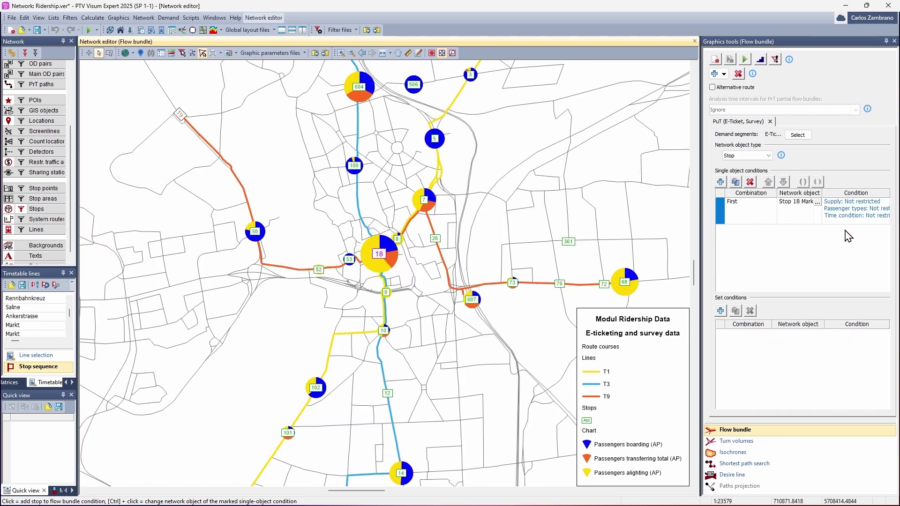
Restrict the stop 18 condition's passenger types to destination alightings only, calculate the flow bundle and view the resulting flows on the map
click(866, 210)
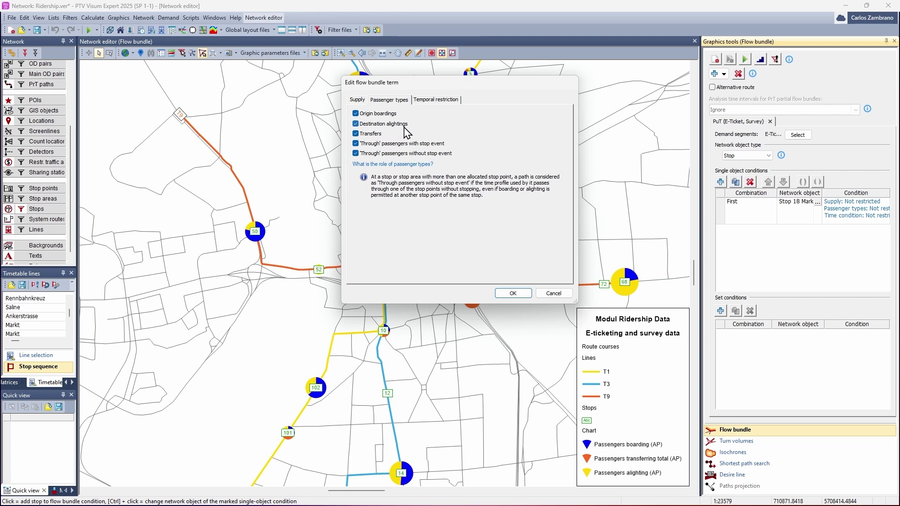
click(355, 113)
click(356, 153)
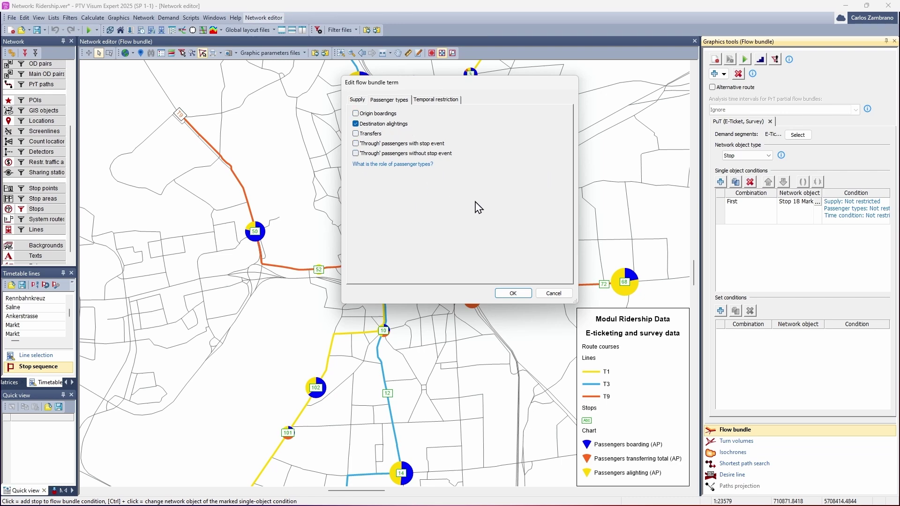
click(513, 293)
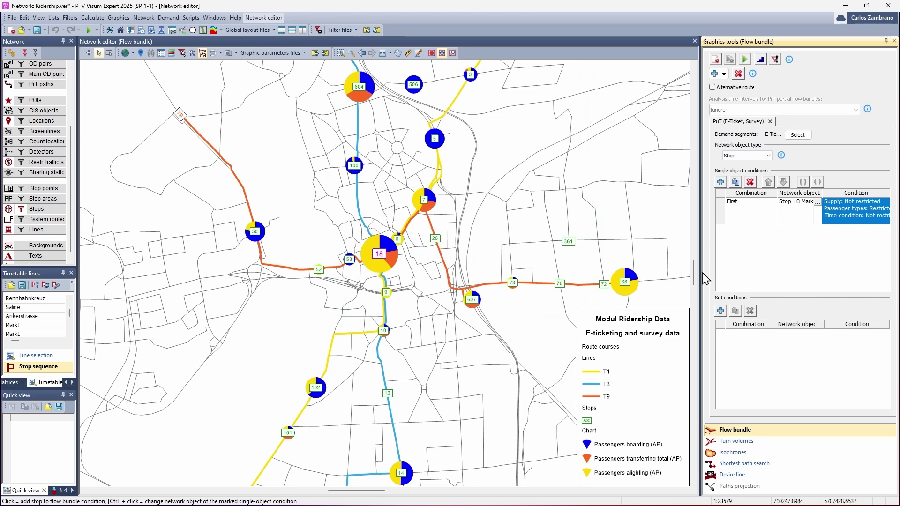
click(748, 60)
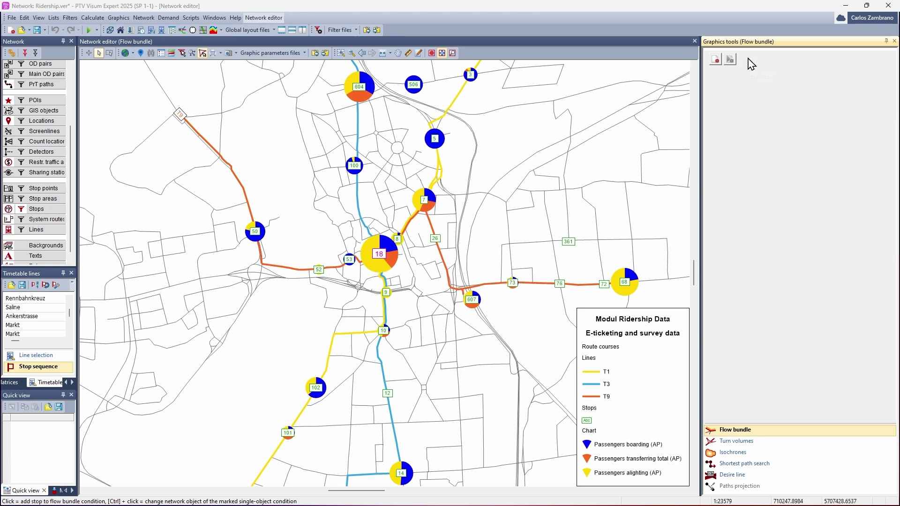
drag(335, 317, 255, 311)
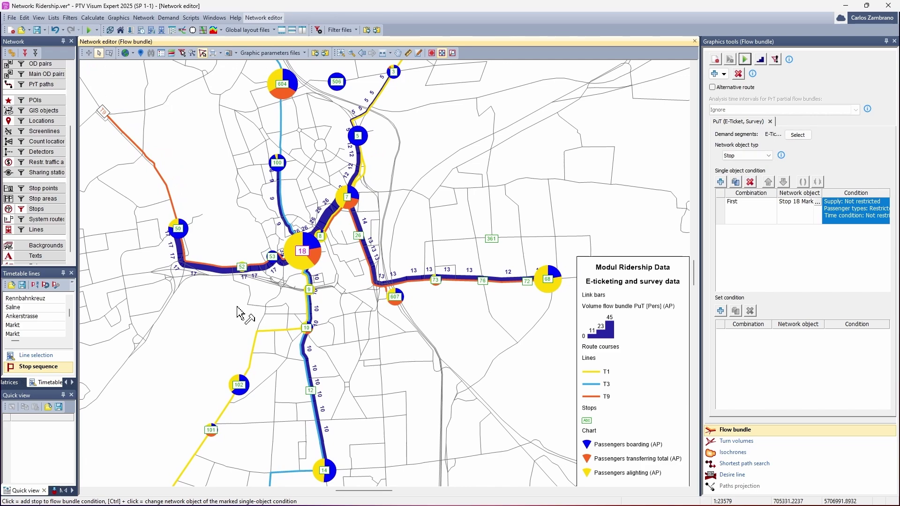